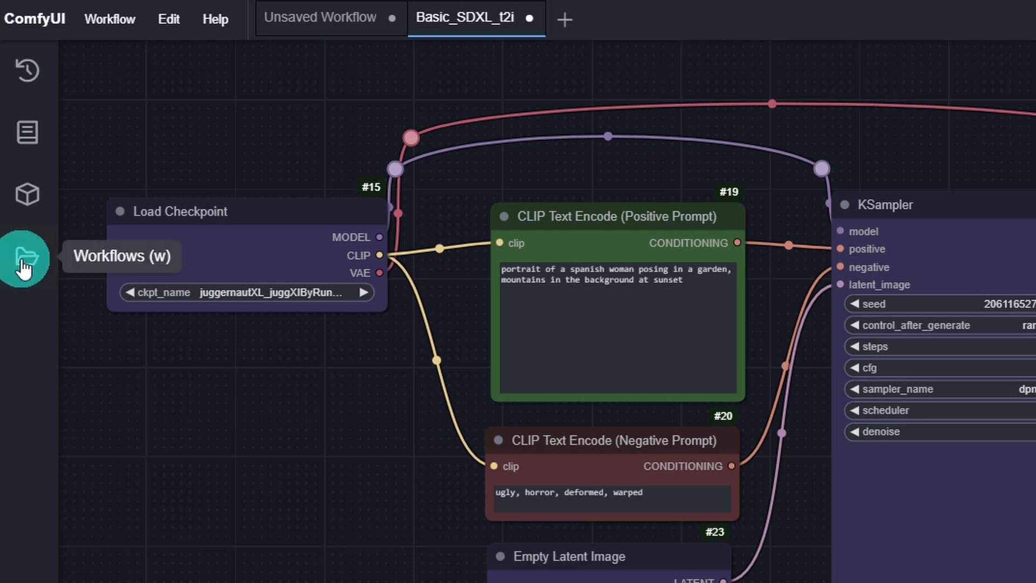
# Zoom the Juggernaut Cinematic XL LoRA page on Civitai and copy its CINEMATIC trigger word
pyautogui.click(16, 146)
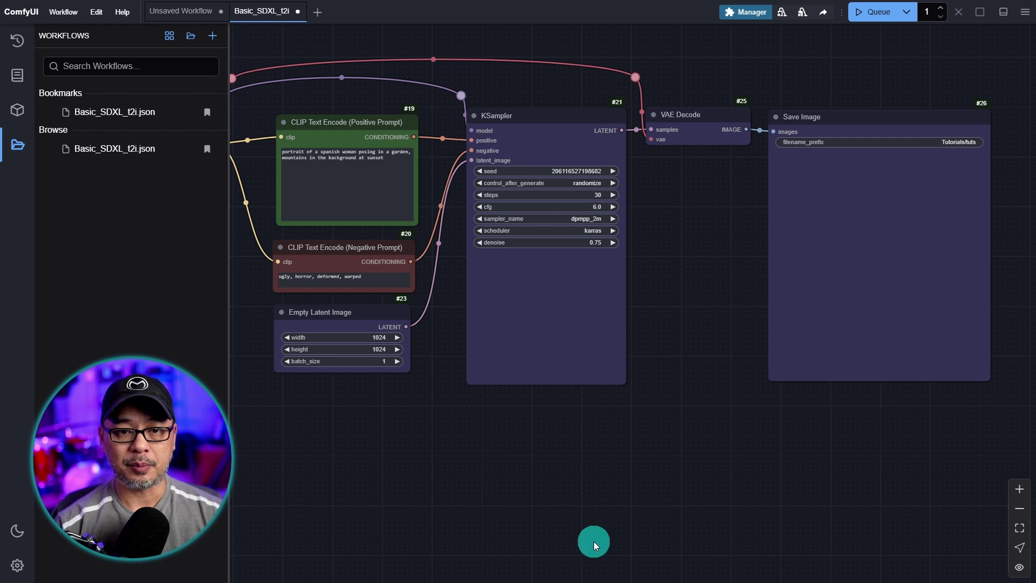
pyautogui.click(18, 145)
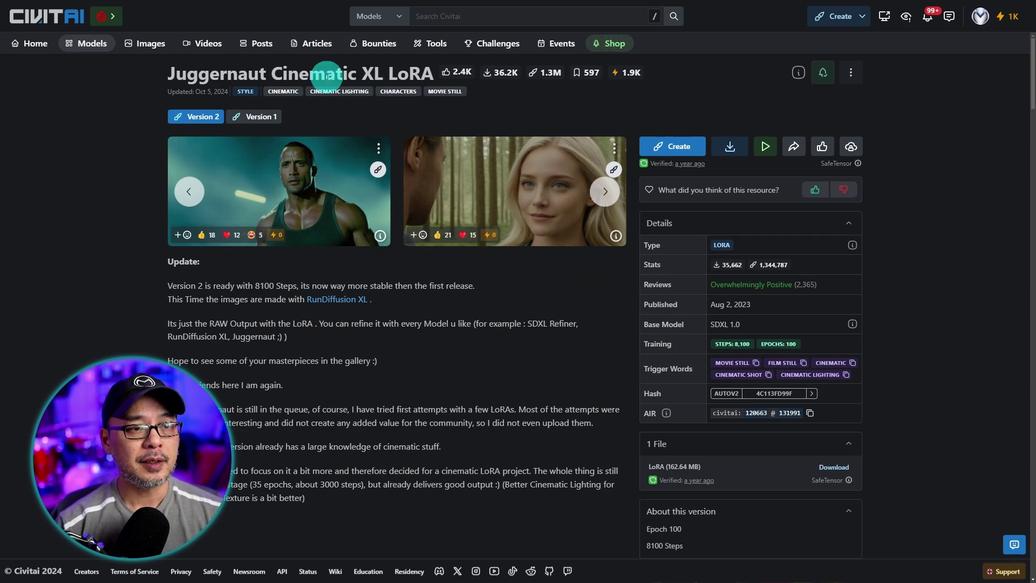
pyautogui.hotkey('ctrl', '+')
pyautogui.hotkey('ctrl', '+')
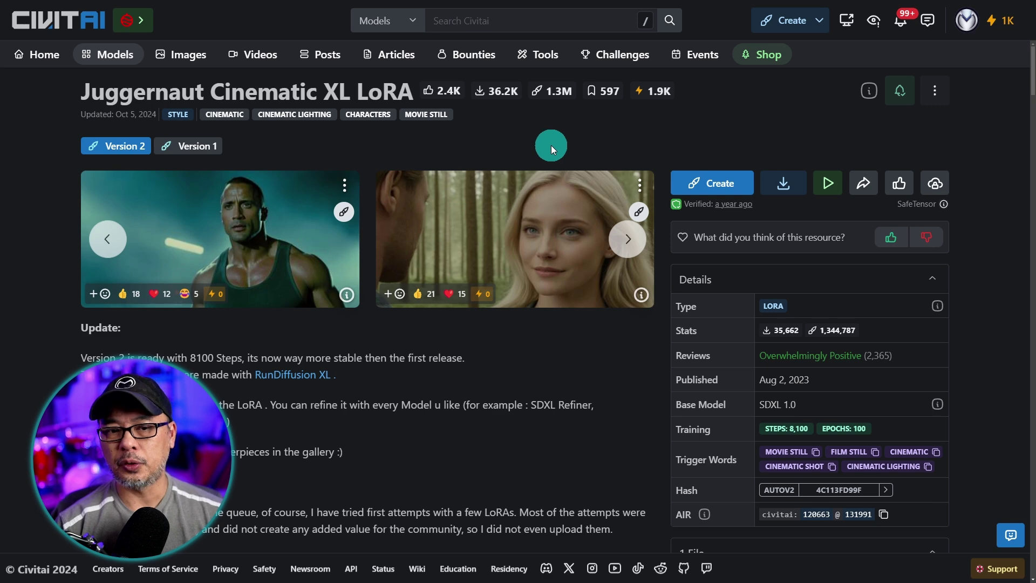
pyautogui.click(627, 239)
pyautogui.click(626, 239)
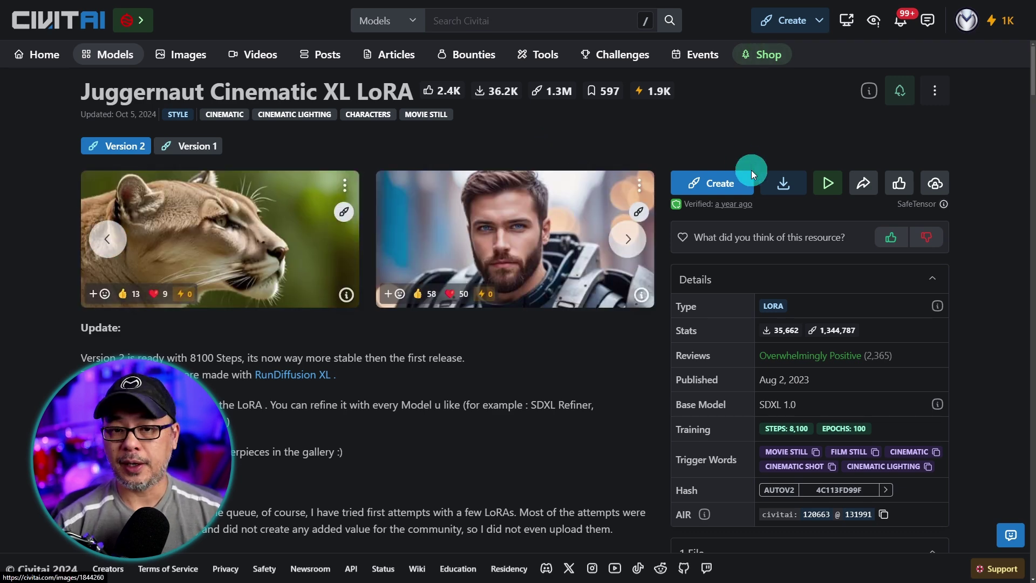
pyautogui.hotkey('ctrl', '+')
pyautogui.hotkey('ctrl', '+')
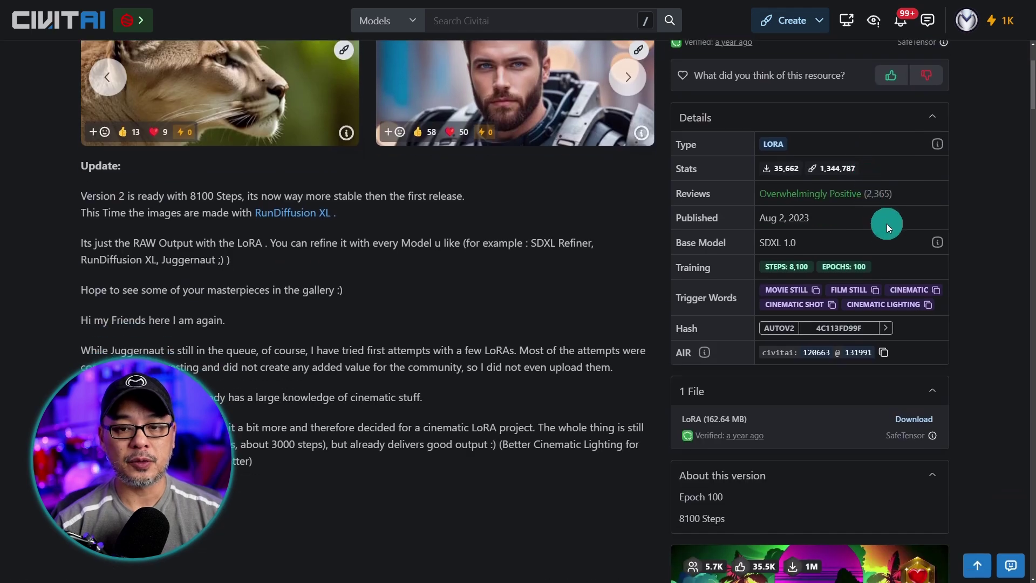
pyautogui.scroll(-3, 887, 242)
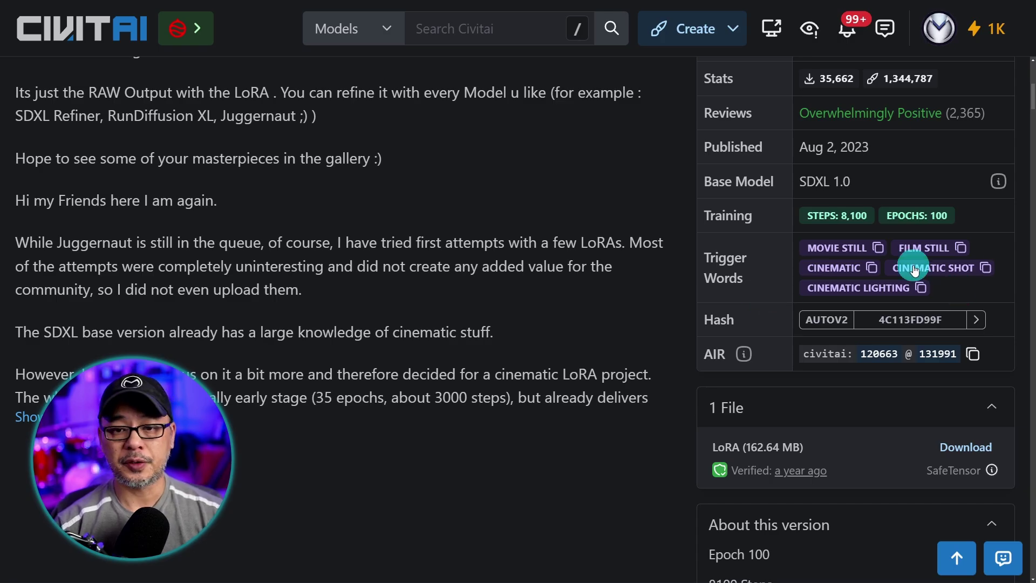
pyautogui.click(839, 272)
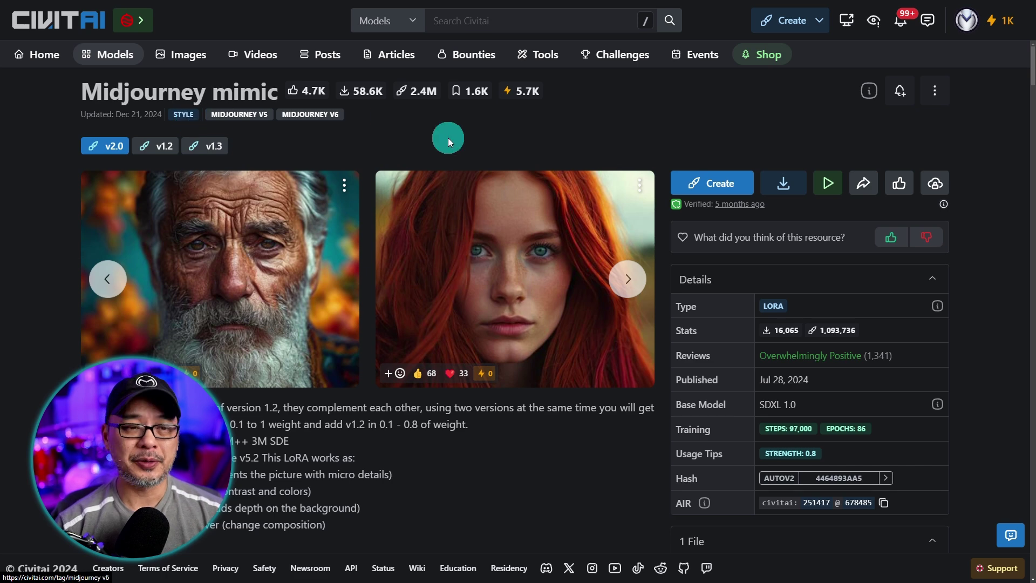
# Browse further through the LoRA's example images
pyautogui.click(628, 278)
pyautogui.click(627, 279)
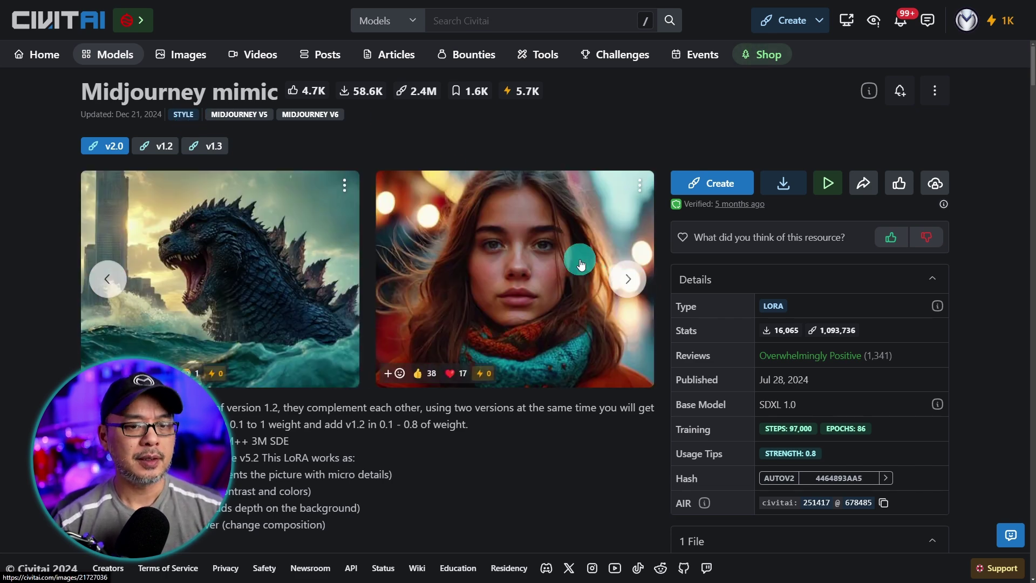
pyautogui.click(272, 441)
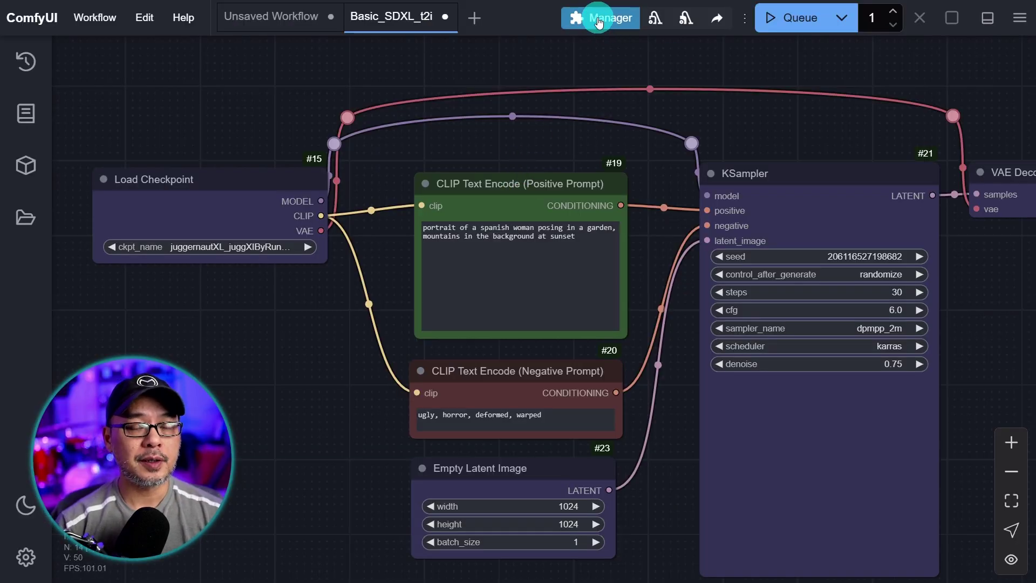
# Install rgthree's ComfyUI Nodes from the Custom Nodes Manager (search 'rgthr') and reboot ComfyUI
pyautogui.click(598, 21)
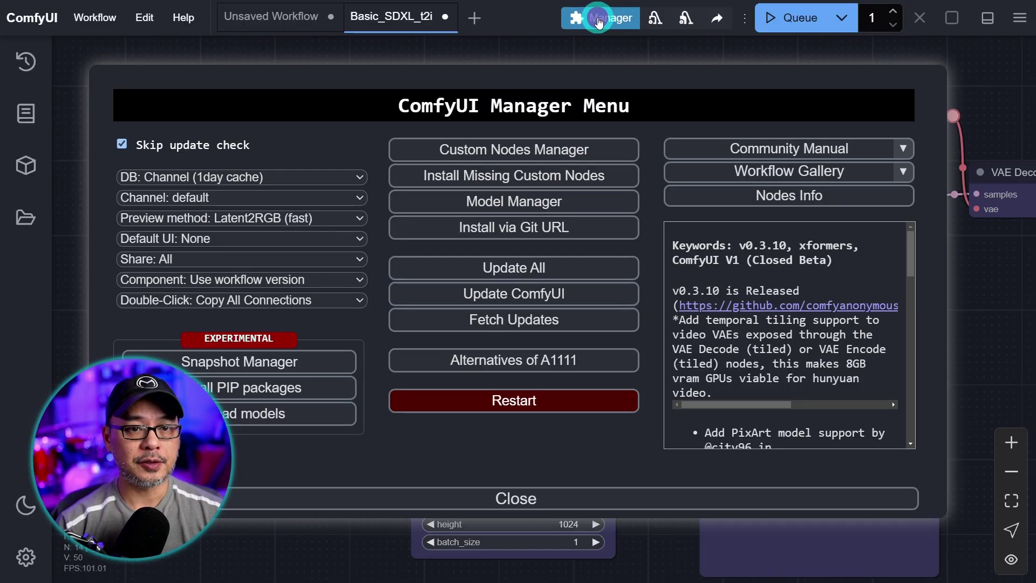
pyautogui.click(530, 156)
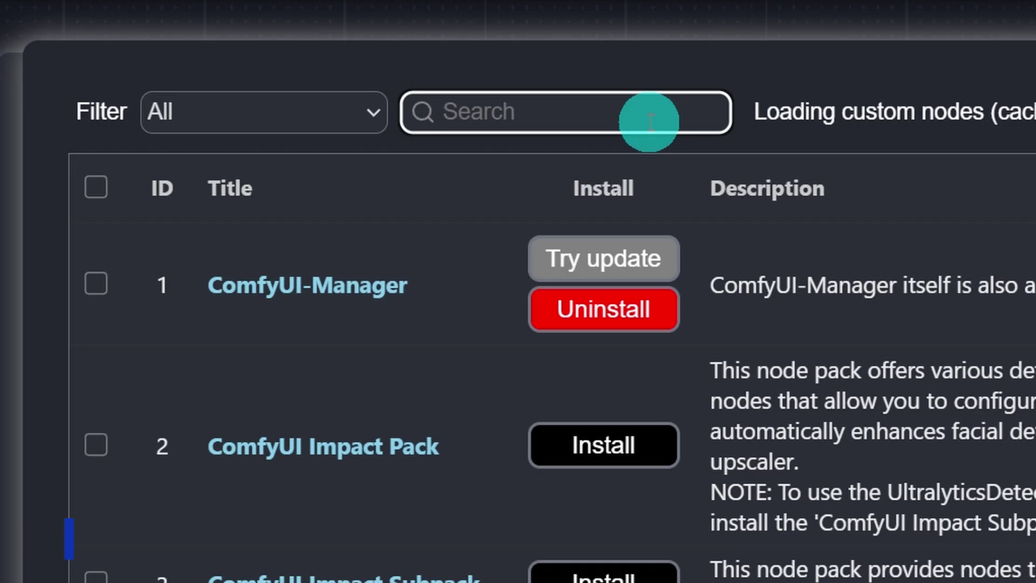
pyautogui.write('rgth')
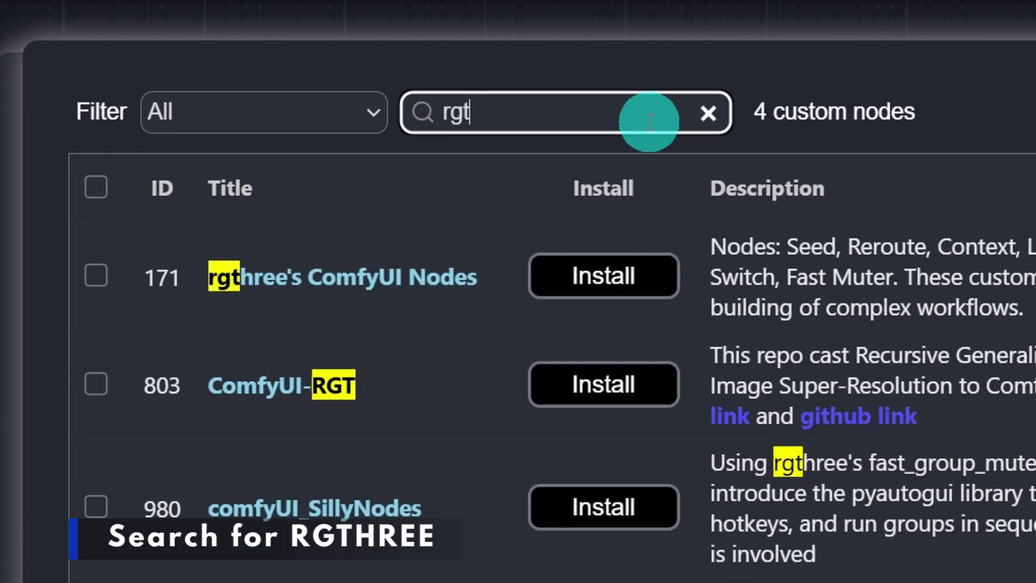
pyautogui.write('r')
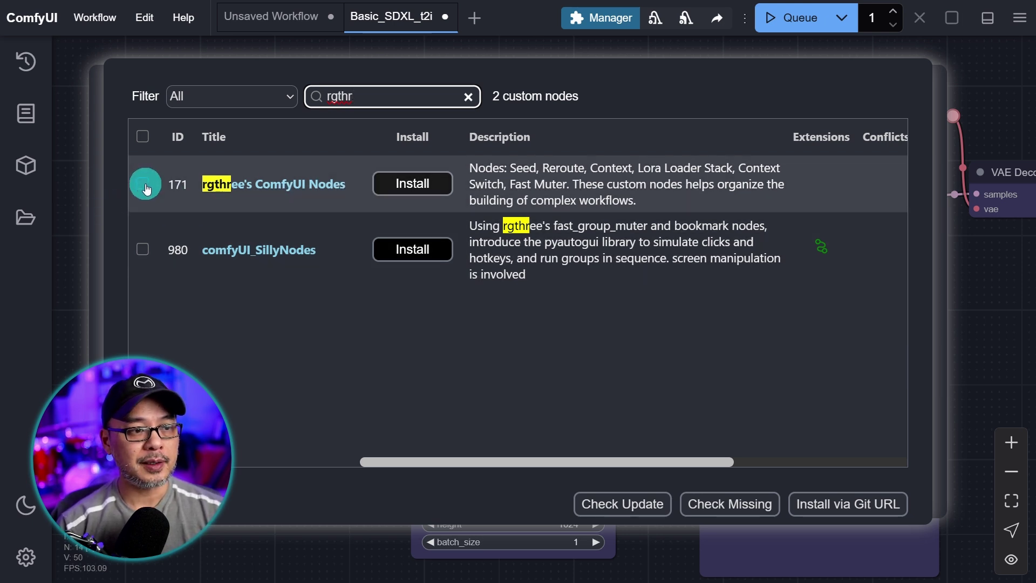
pyautogui.click(144, 184)
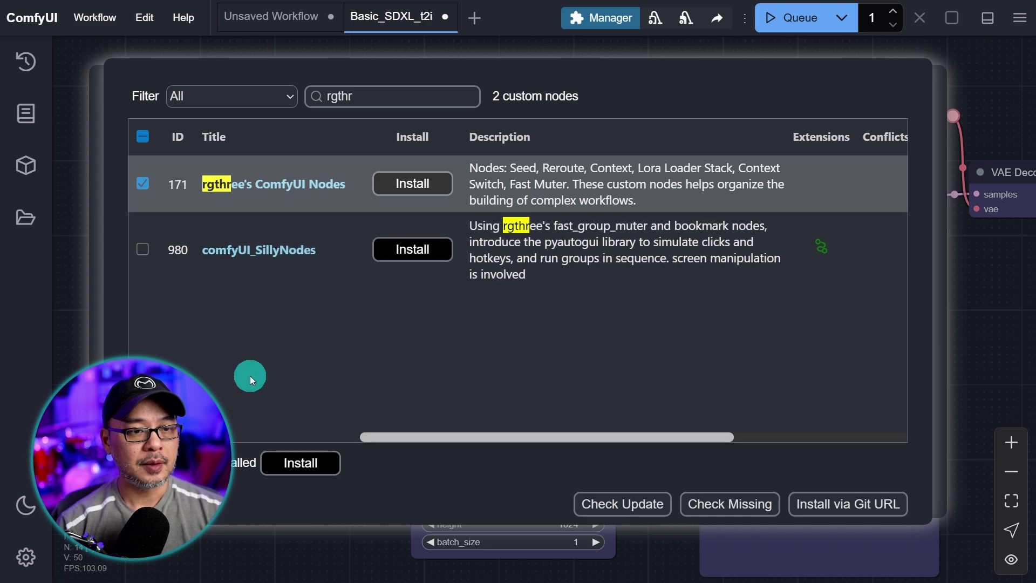
pyautogui.click(289, 464)
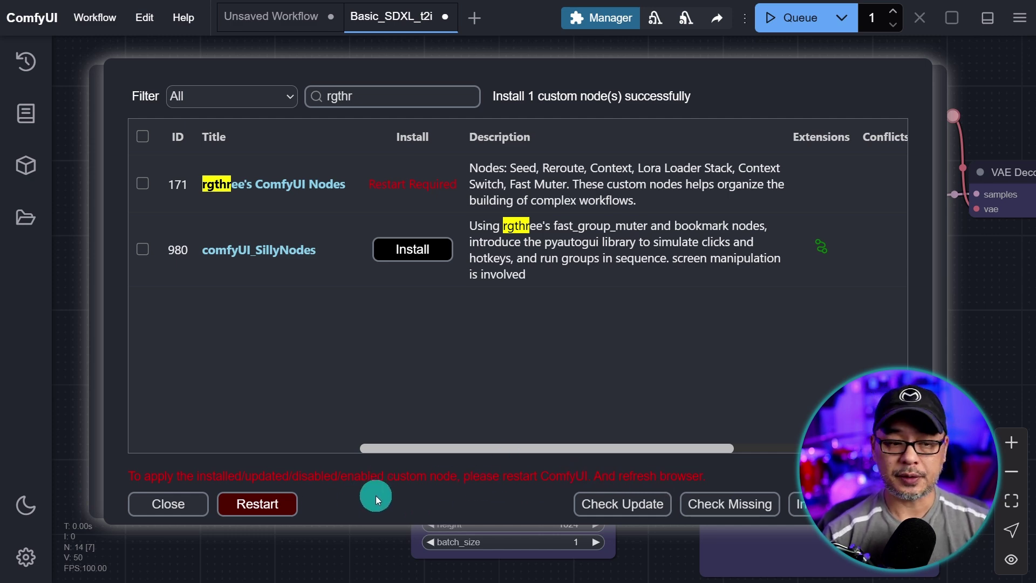
pyautogui.click(268, 507)
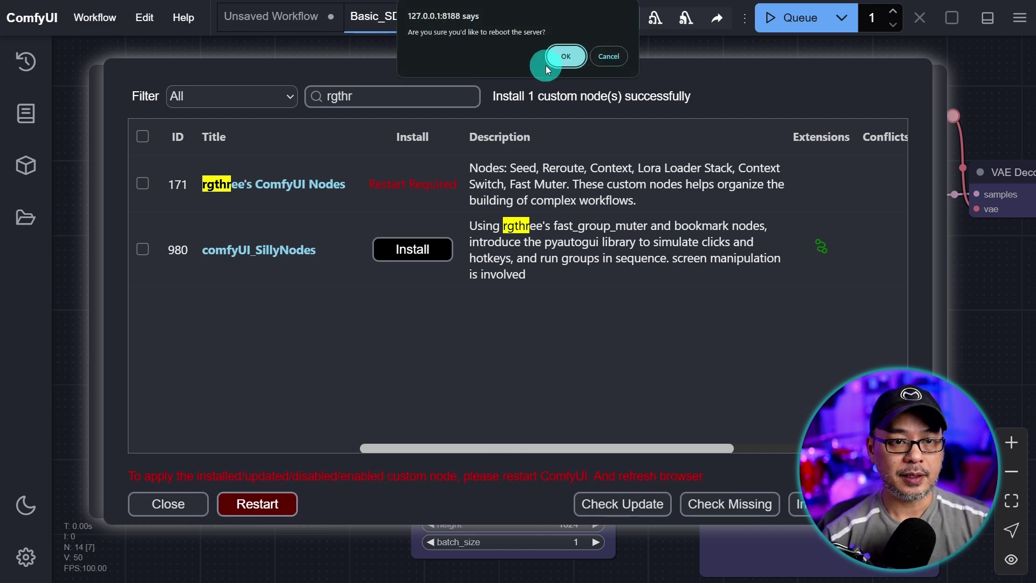
pyautogui.click(562, 56)
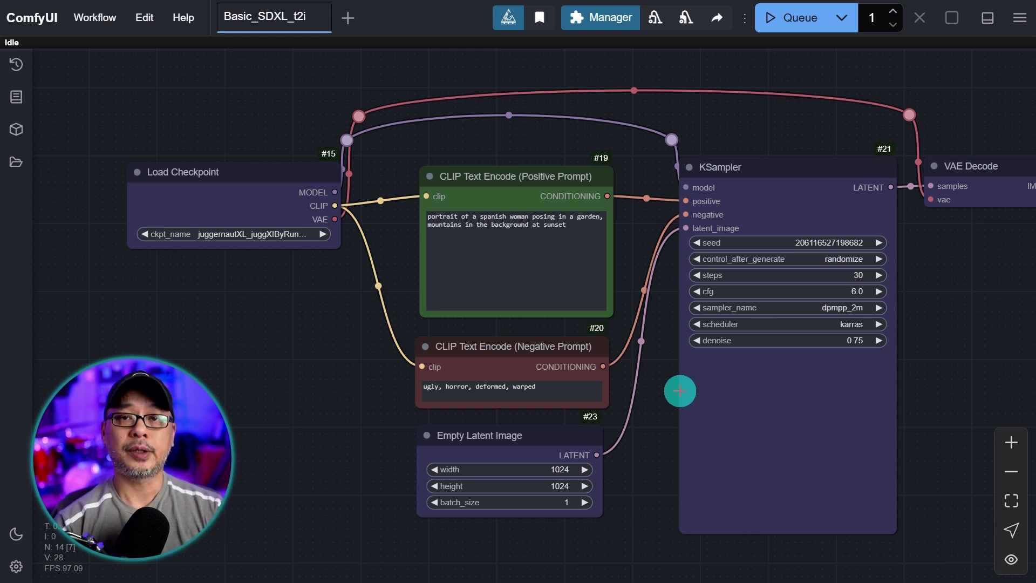
# Add a Load LoRA node from the loaders category to the canvas
pyautogui.rightClick(313, 276)
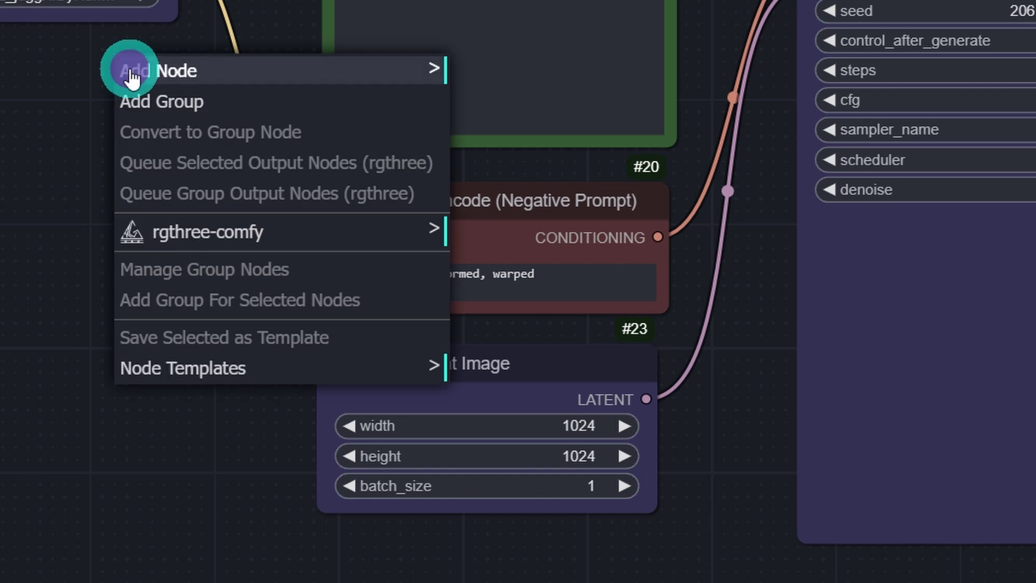
pyautogui.click(158, 75)
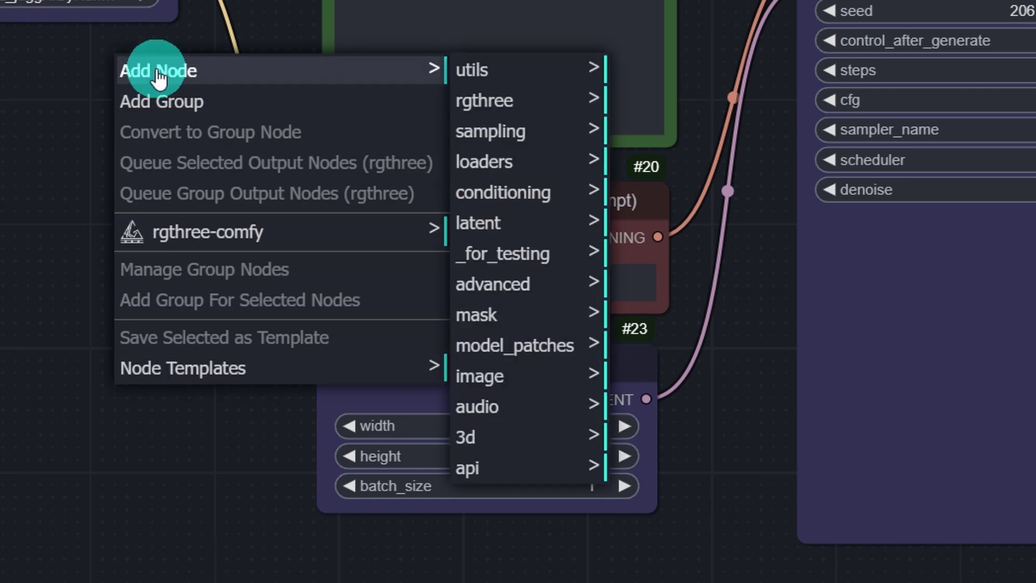
pyautogui.click(492, 174)
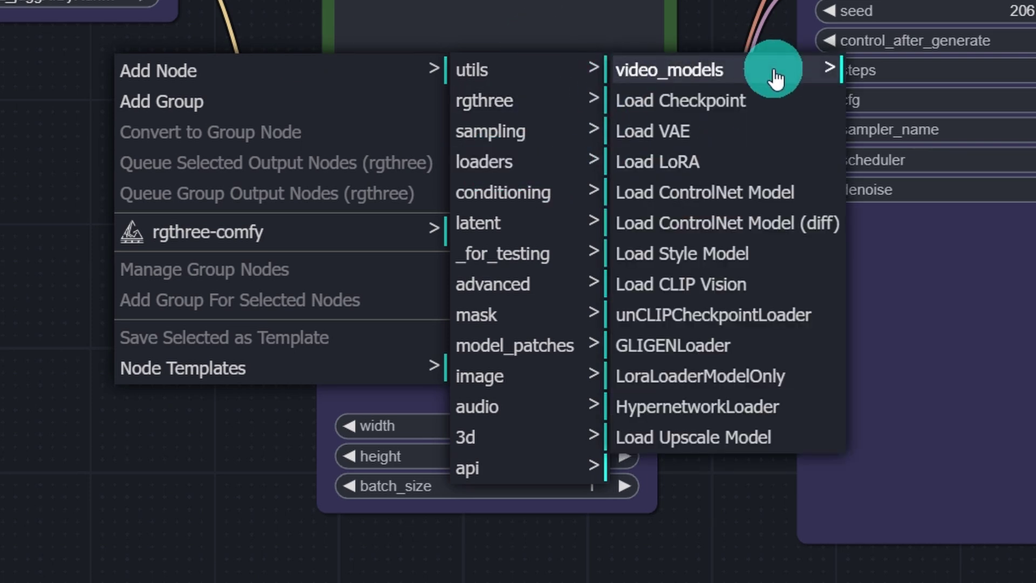
pyautogui.click(695, 167)
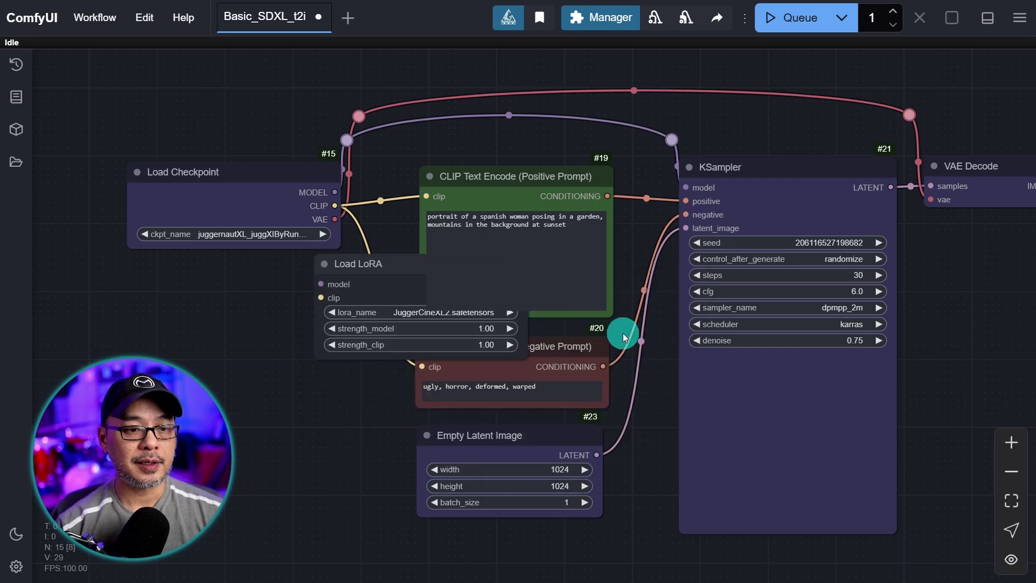
pyautogui.moveTo(380, 267); pyautogui.dragTo(231, 312)
pyautogui.scroll(3, 536, 397)
pyautogui.moveTo(492, 398); pyautogui.dragTo(534, 427)
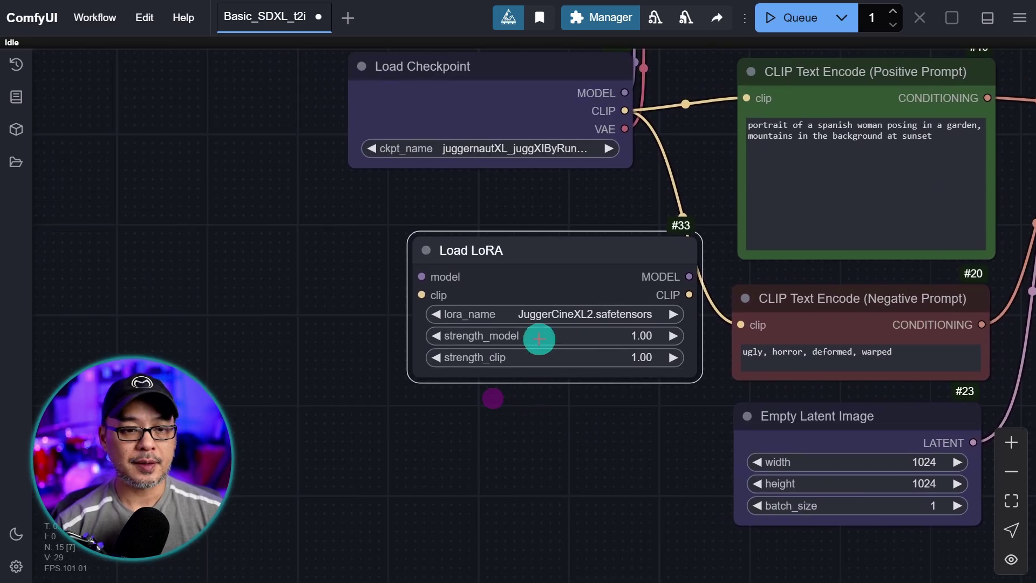
# Colour the Load LoRA node blue and place it beside Load Checkpoint
pyautogui.rightClick(537, 268)
pyautogui.click(609, 452)
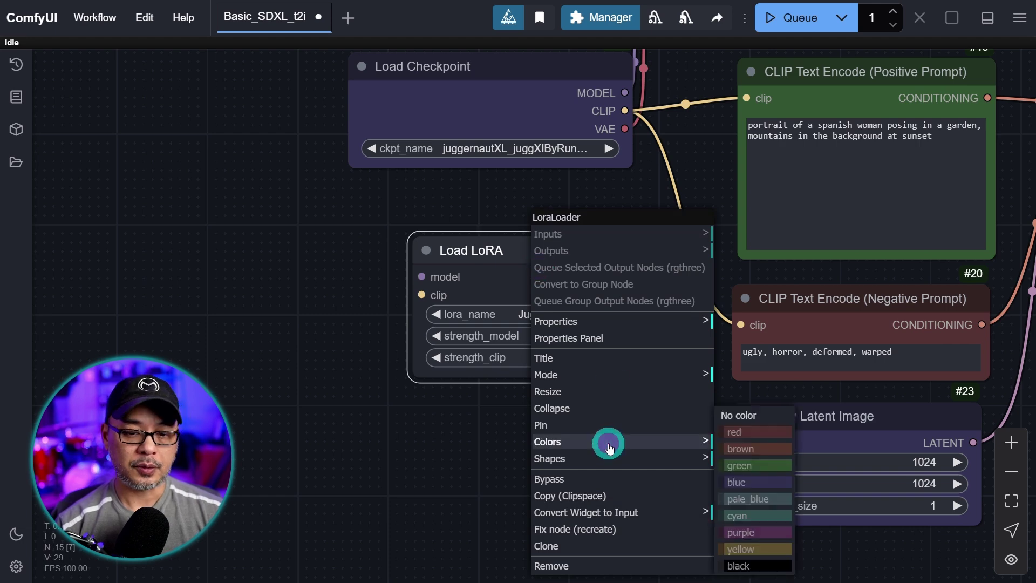
pyautogui.click(762, 484)
pyautogui.moveTo(580, 205); pyautogui.dragTo(597, 305)
pyautogui.moveTo(567, 166); pyautogui.dragTo(259, 157)
pyautogui.moveTo(565, 346); pyautogui.dragTo(546, 143)
pyautogui.scroll(5, 609, 408)
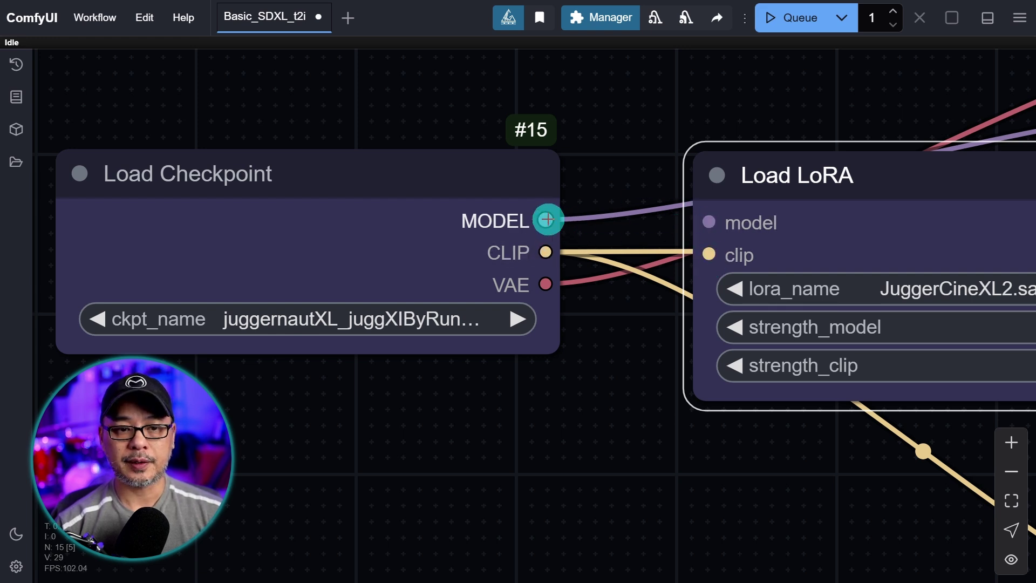
# Feed the checkpoint's MODEL and CLIP into Load LoRA, and its CLIP into both prompt encoders
pyautogui.moveTo(546, 219); pyautogui.dragTo(709, 222)
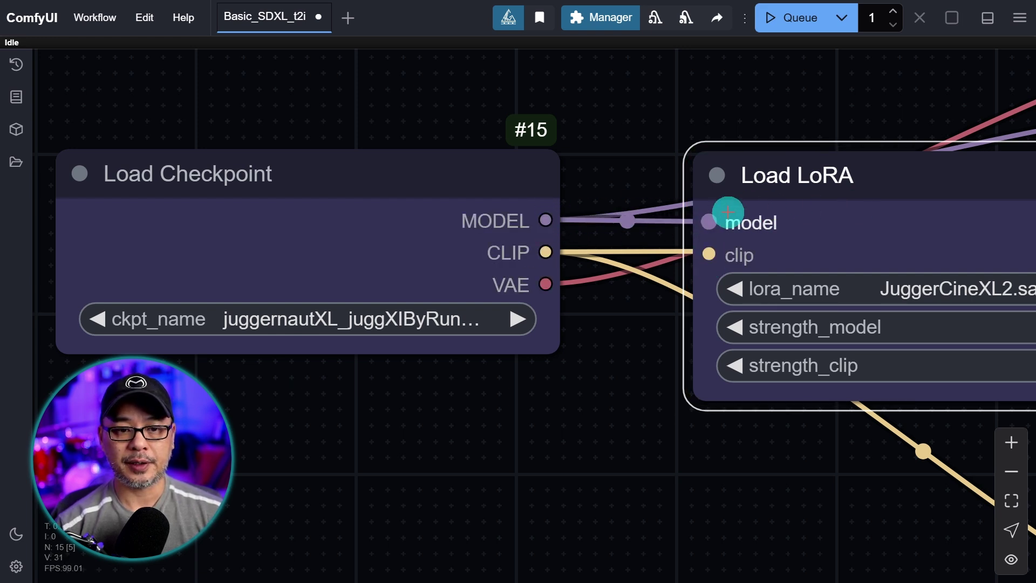
pyautogui.moveTo(545, 252); pyautogui.dragTo(707, 255)
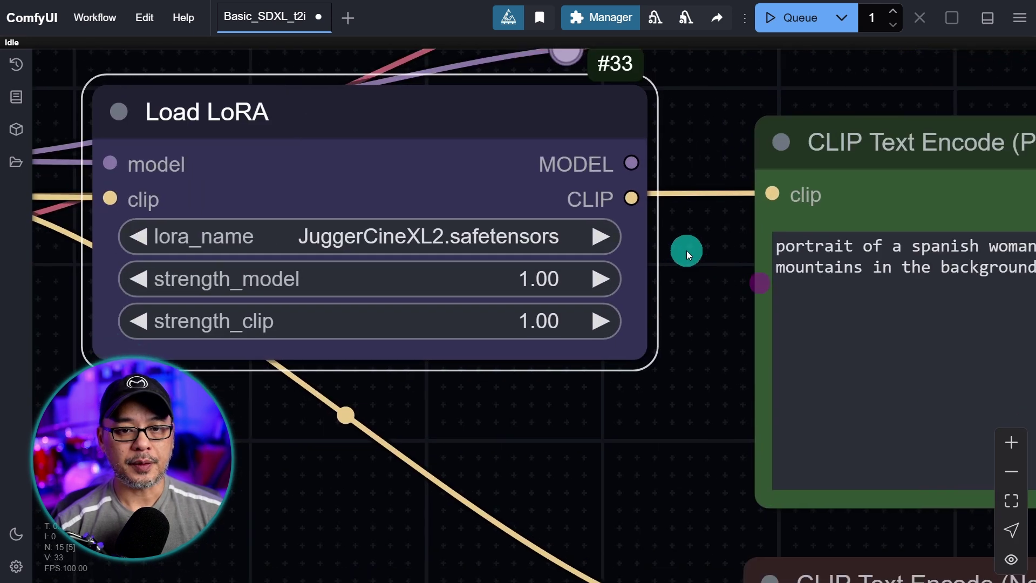
pyautogui.moveTo(686, 250); pyautogui.dragTo(634, 247)
pyautogui.moveTo(577, 193); pyautogui.dragTo(721, 190)
pyautogui.moveTo(643, 331); pyautogui.dragTo(663, 236)
pyautogui.moveTo(597, 102); pyautogui.dragTo(718, 533)
# Connect the Load LoRA MODEL output to the KSampler
pyautogui.scroll(-3, 541, 368)
pyautogui.moveTo(539, 365); pyautogui.dragTo(719, 421)
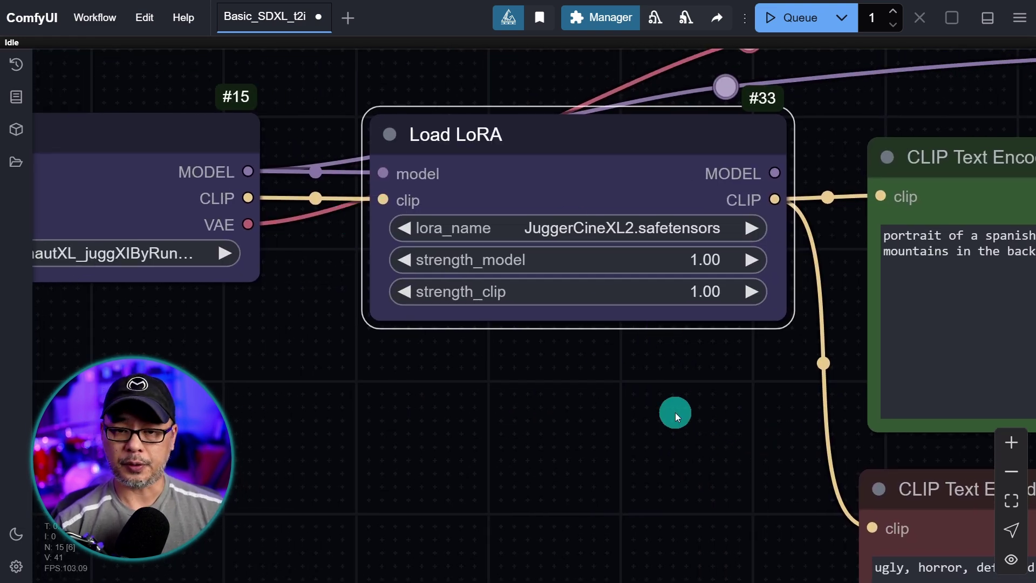
pyautogui.scroll(1, 714, 416)
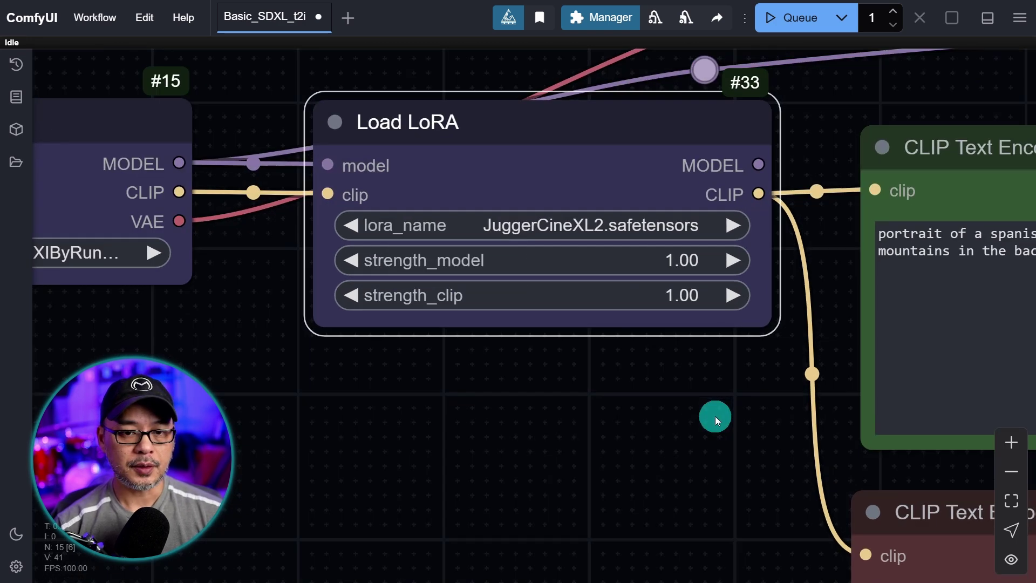
pyautogui.moveTo(714, 415); pyautogui.dragTo(675, 415)
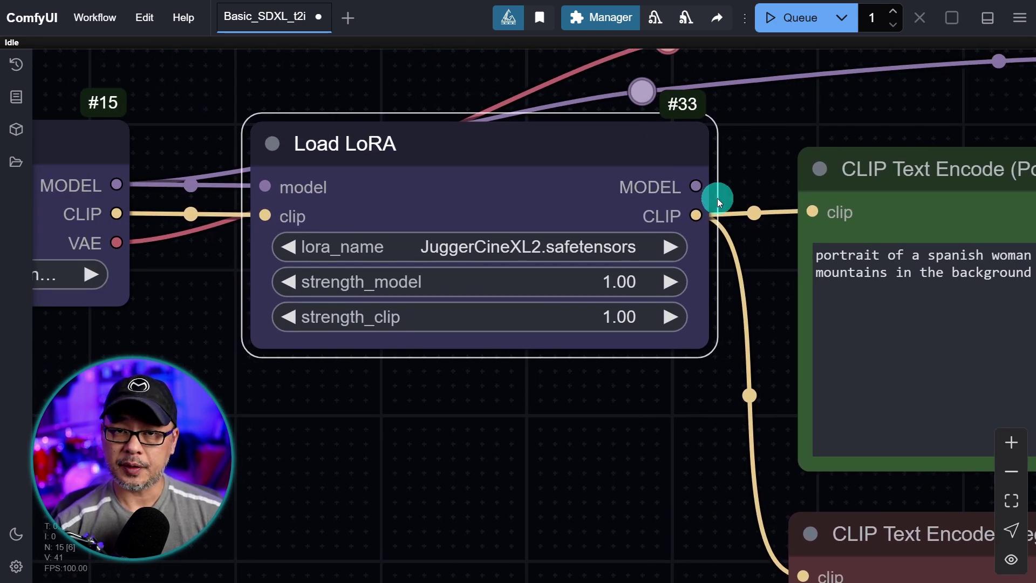
pyautogui.hscroll(10, 666, 439)
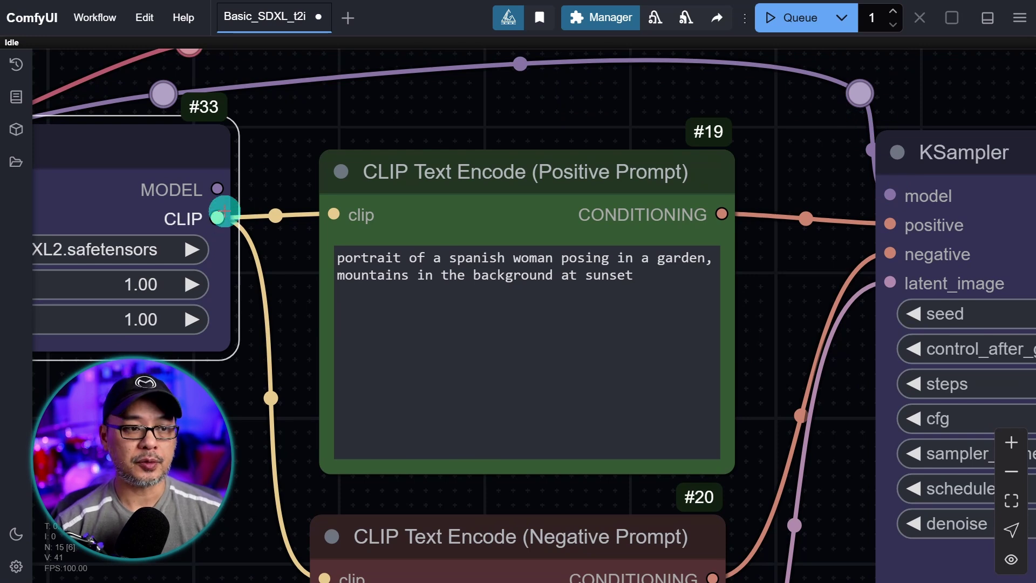
pyautogui.moveTo(226, 200); pyautogui.dragTo(883, 195)
# Tidy the graph by repositioning the positive prompt node and rerouting the model wire
pyautogui.moveTo(556, 173); pyautogui.dragTo(566, 265)
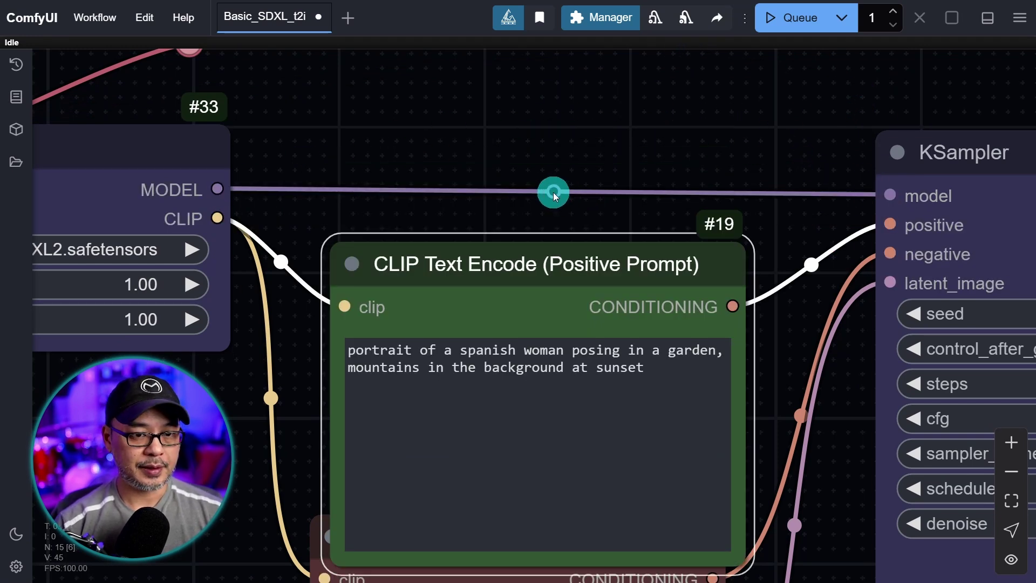
pyautogui.moveTo(552, 192); pyautogui.dragTo(255, 115)
pyautogui.moveTo(552, 165); pyautogui.dragTo(892, 141)
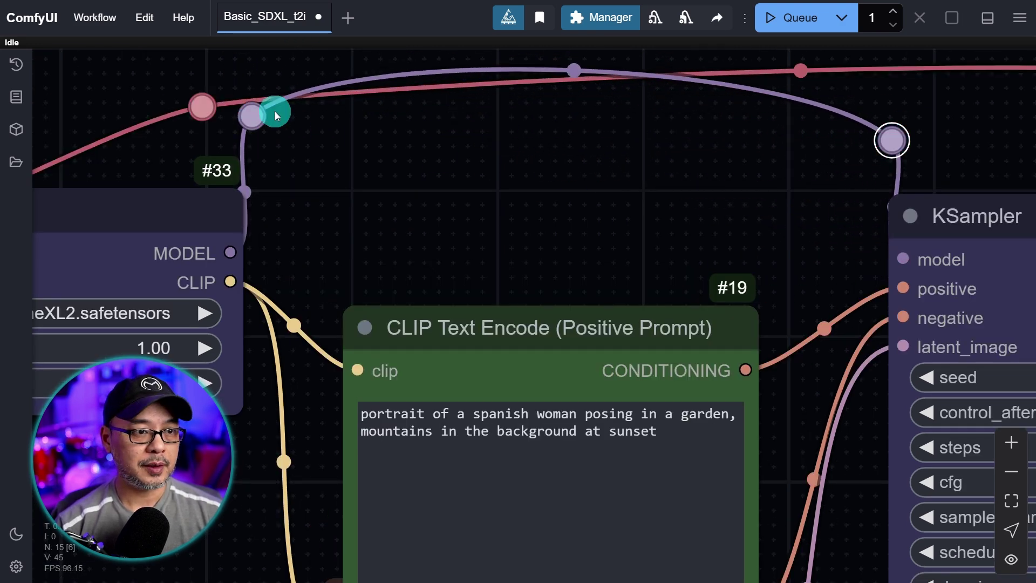
pyautogui.scroll(-1, 277, 111)
pyautogui.moveTo(273, 157); pyautogui.dragTo(292, 159)
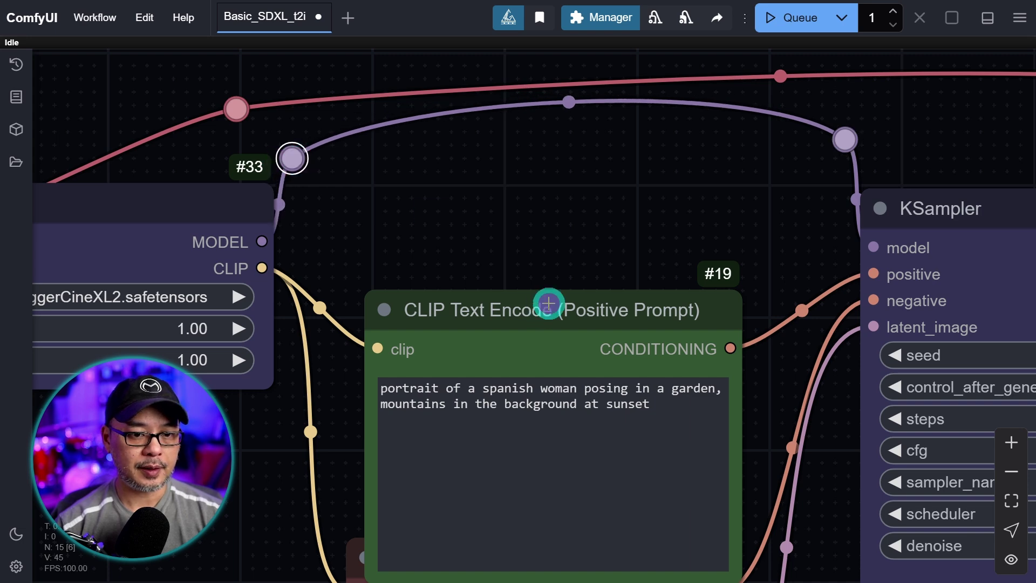
pyautogui.moveTo(549, 303); pyautogui.dragTo(555, 199)
pyautogui.moveTo(118, 496); pyautogui.dragTo(750, 432)
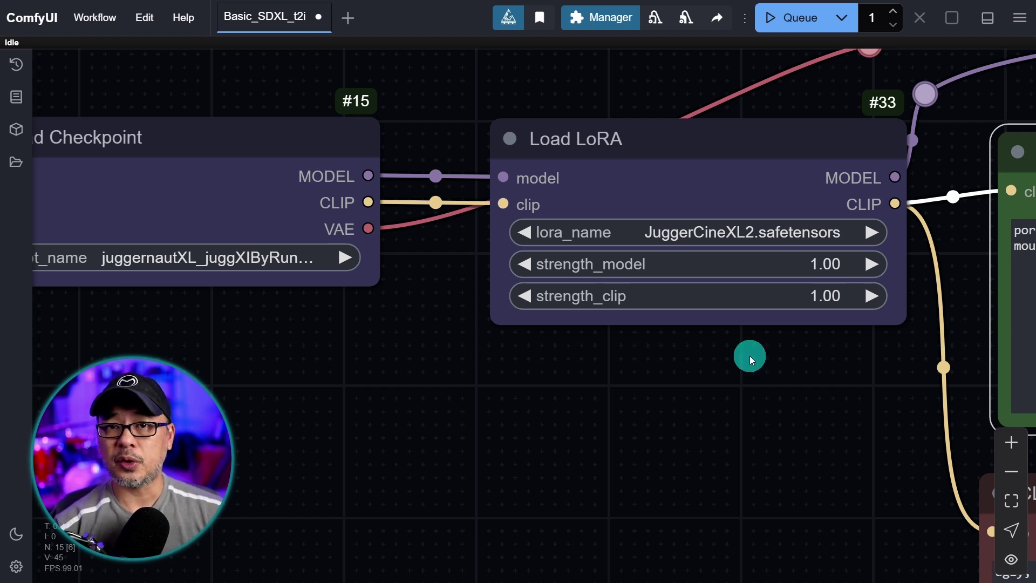
pyautogui.scroll(4, 751, 352)
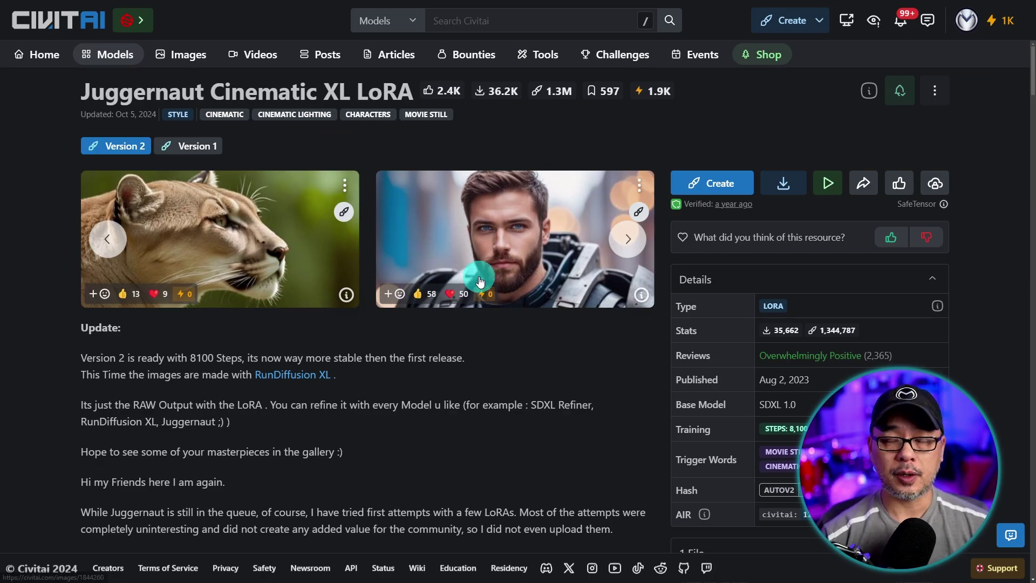
pyautogui.scroll(-3, 540, 351)
pyautogui.scroll(2, 550, 343)
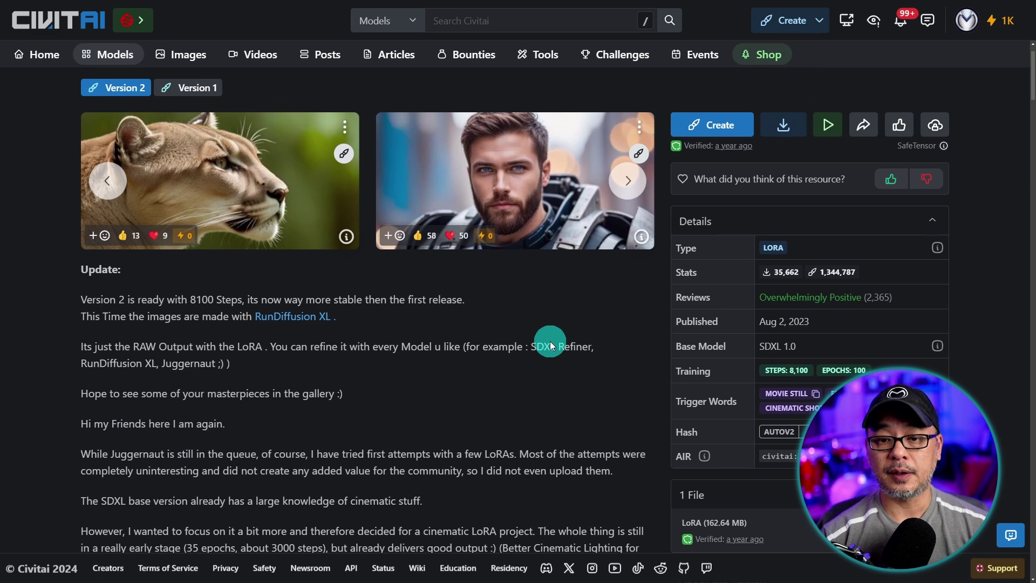
pyautogui.scroll(-2, 551, 343)
pyautogui.scroll(-2, 551, 346)
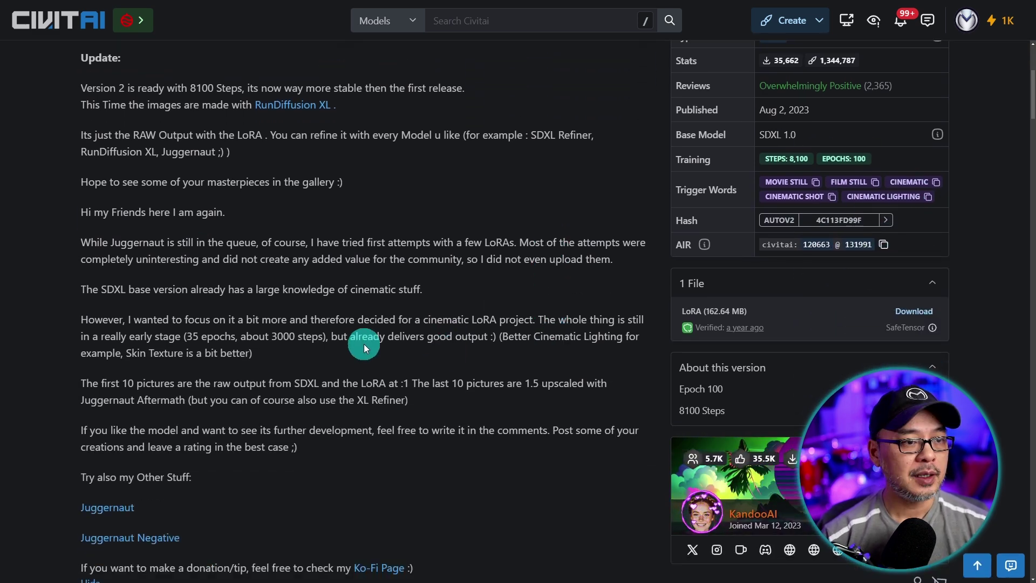
pyautogui.hotkey('ctrl', '+')
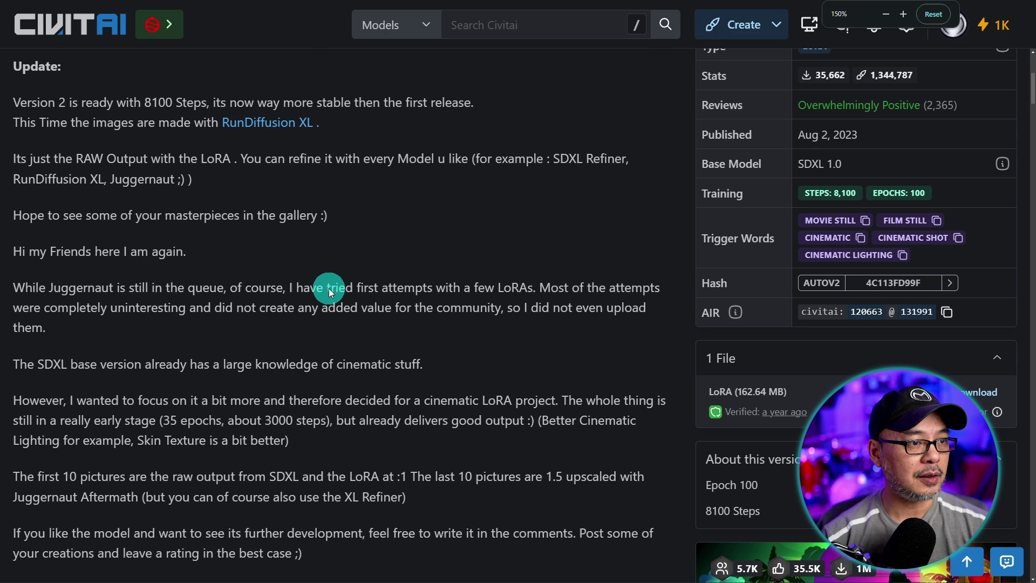
pyautogui.scroll(-1, 313, 248)
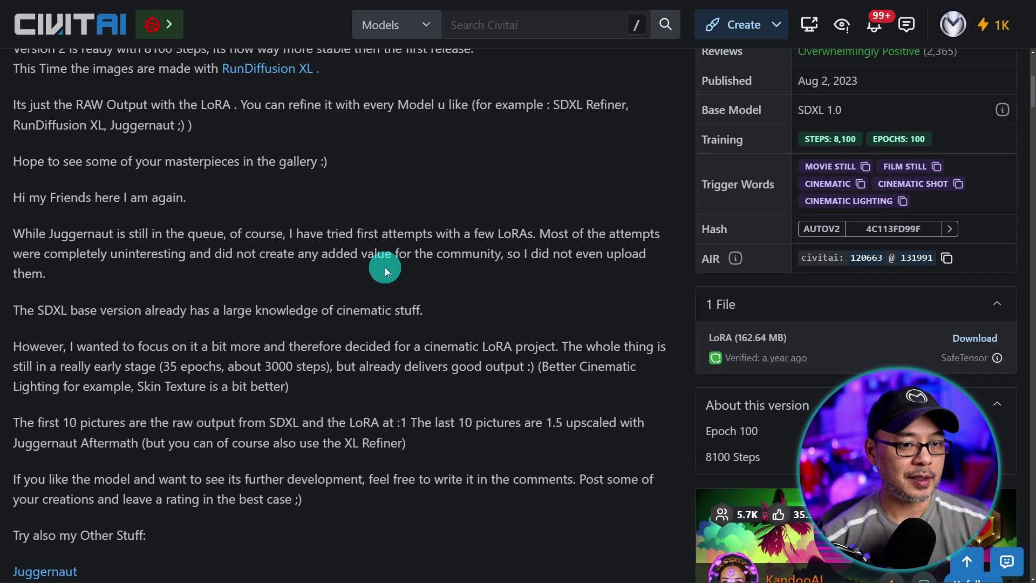
pyautogui.scroll(-3, 385, 267)
pyautogui.scroll(-3, 385, 267)
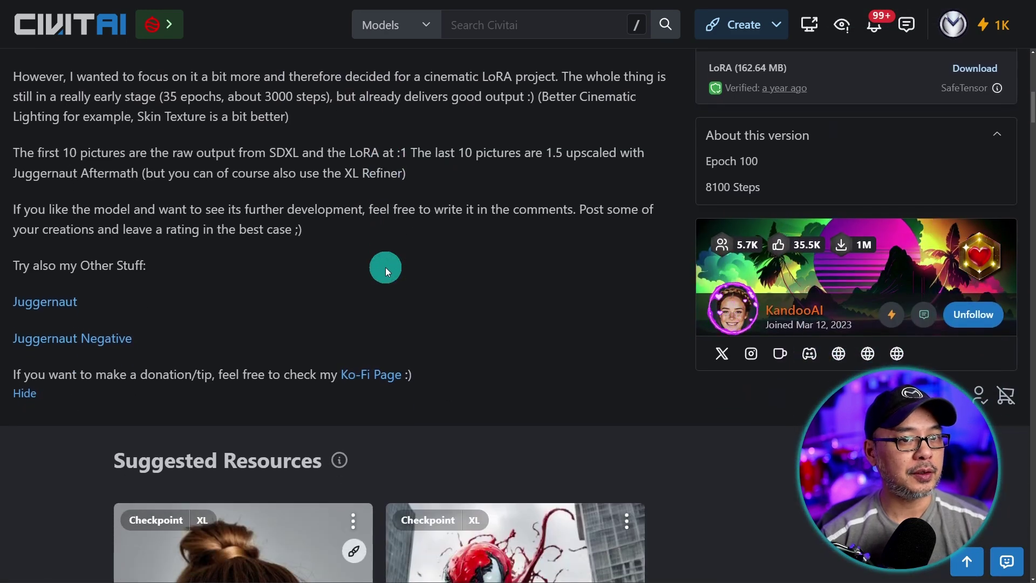
pyautogui.scroll(2, 395, 290)
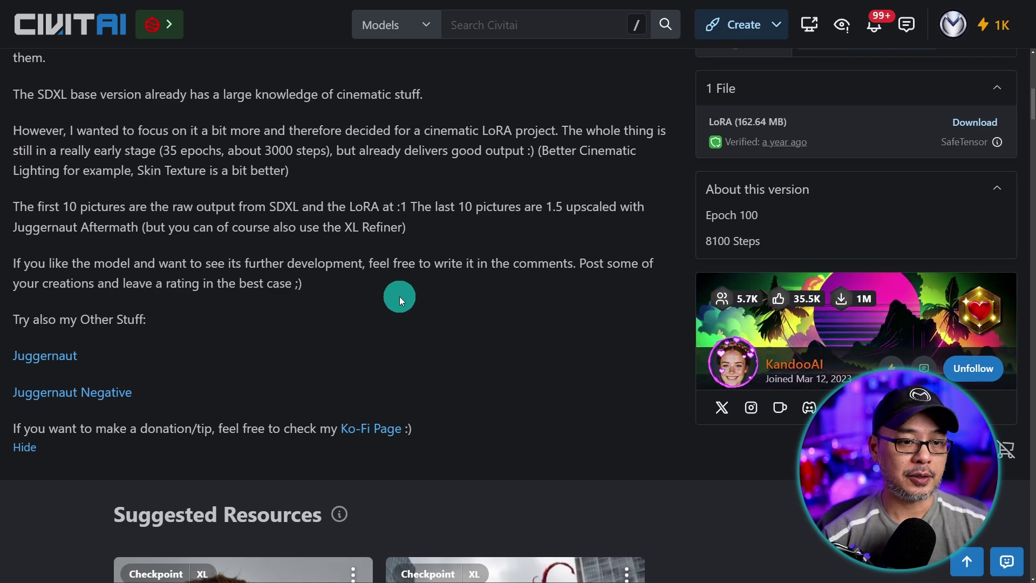
pyautogui.scroll(15, 399, 296)
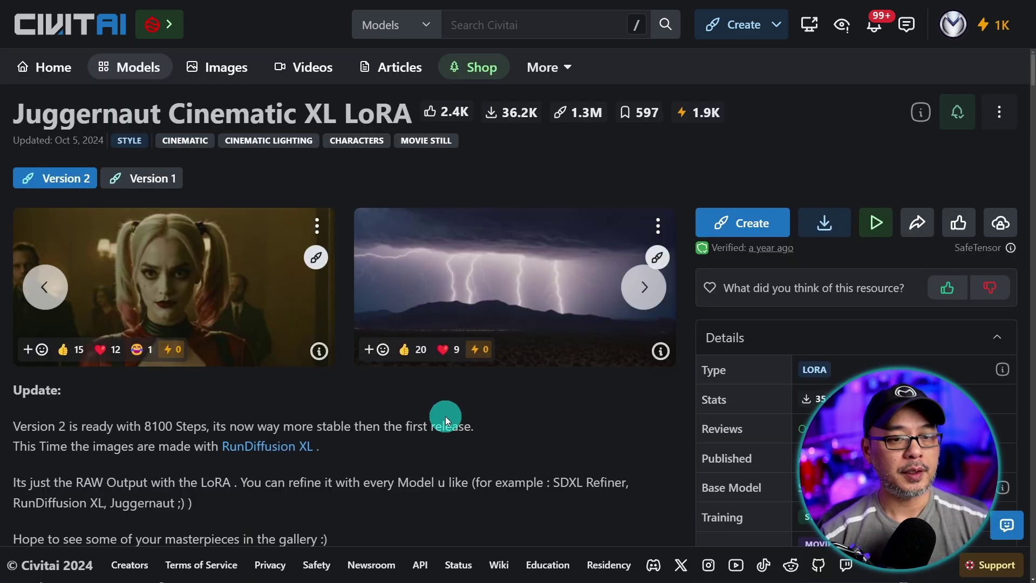
pyautogui.click(213, 275)
pyautogui.scroll(-8, 796, 267)
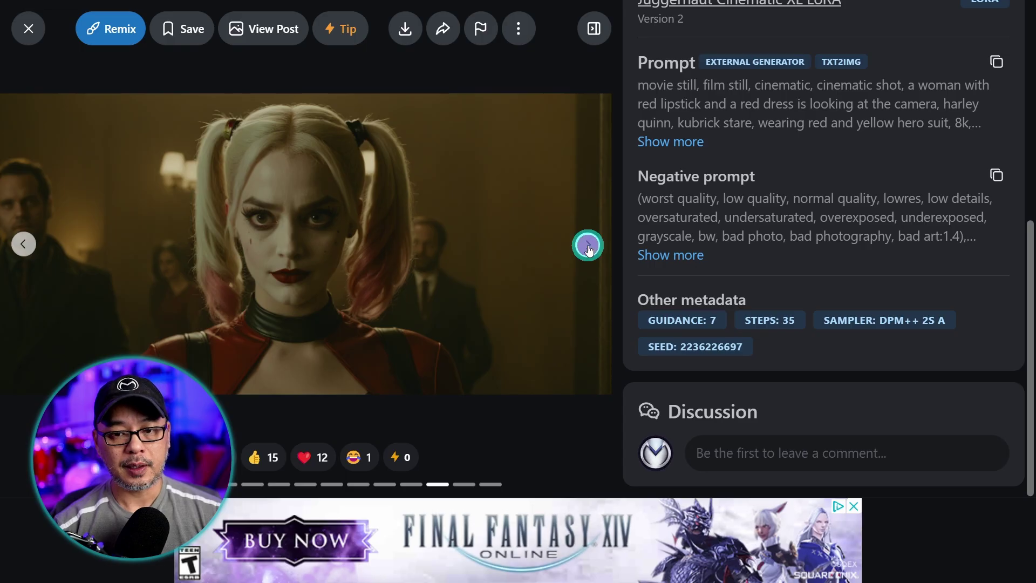
pyautogui.click(356, 342)
pyautogui.scroll(-7, 890, 257)
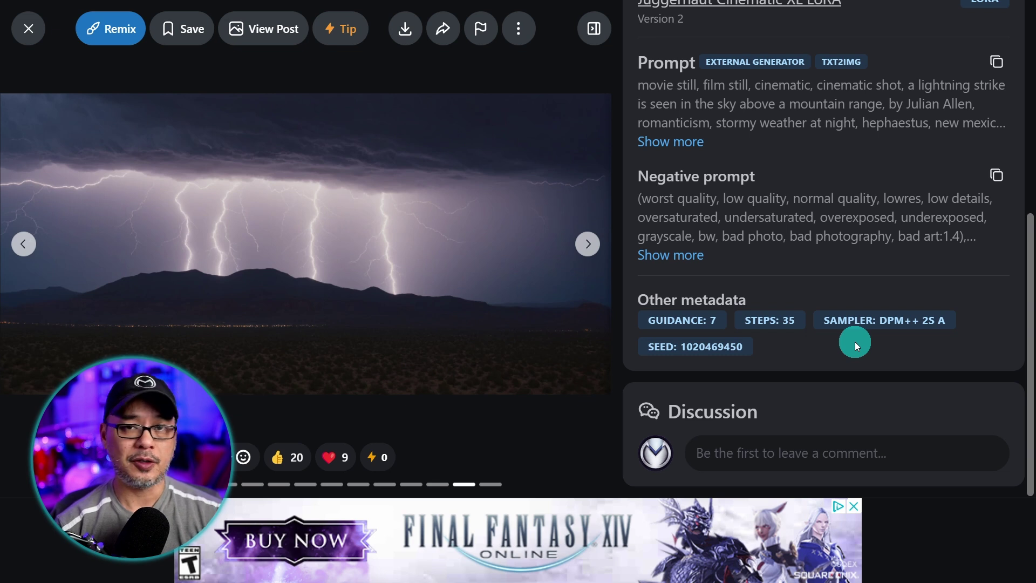
pyautogui.press('Right')
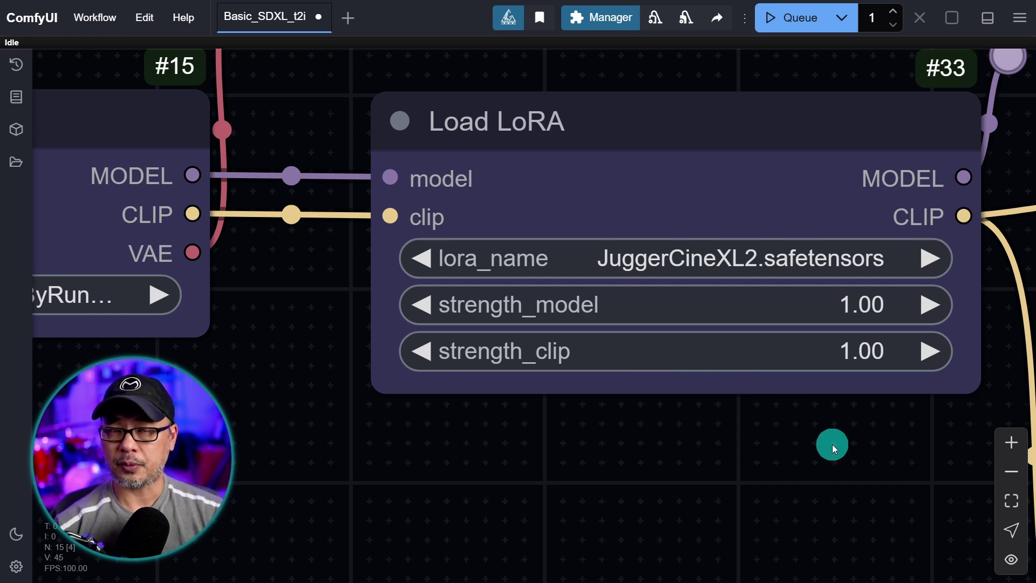
# Write 'cinematic film still of Jon Snow from Game of Thrones' in the positive prompt, fixing typos
pyautogui.scroll(-4, 832, 444)
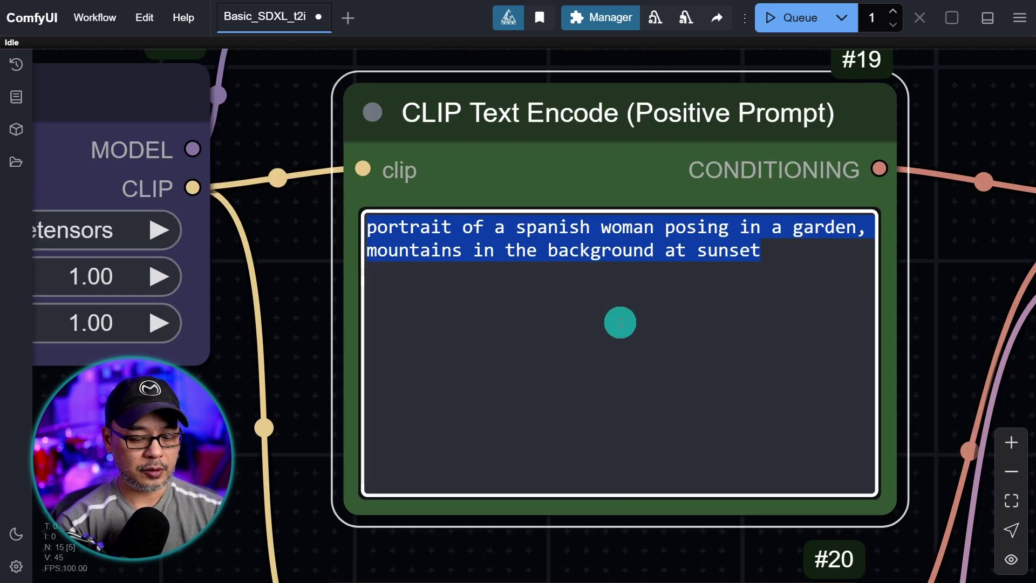
pyautogui.write('cinte')
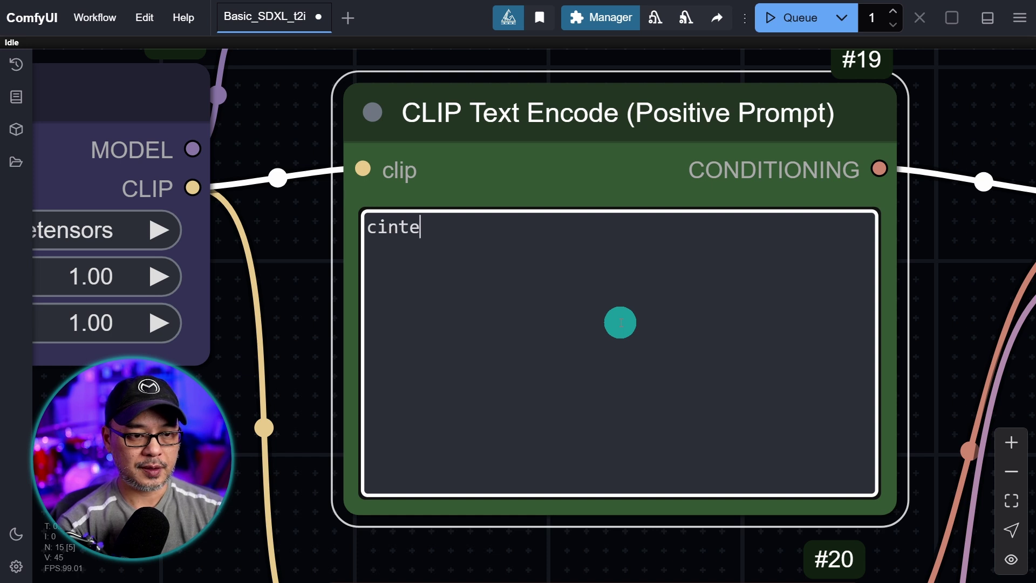
pyautogui.press('BackSpace')
pyautogui.press('BackSpace')
pyautogui.write('ematic fil')
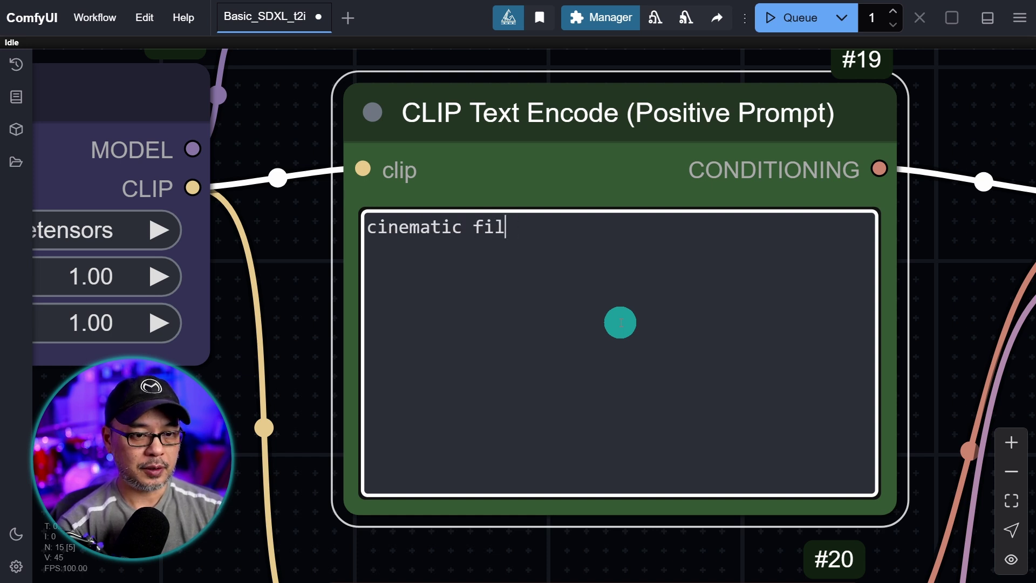
pyautogui.write('lstio')
pyautogui.write('ll of')
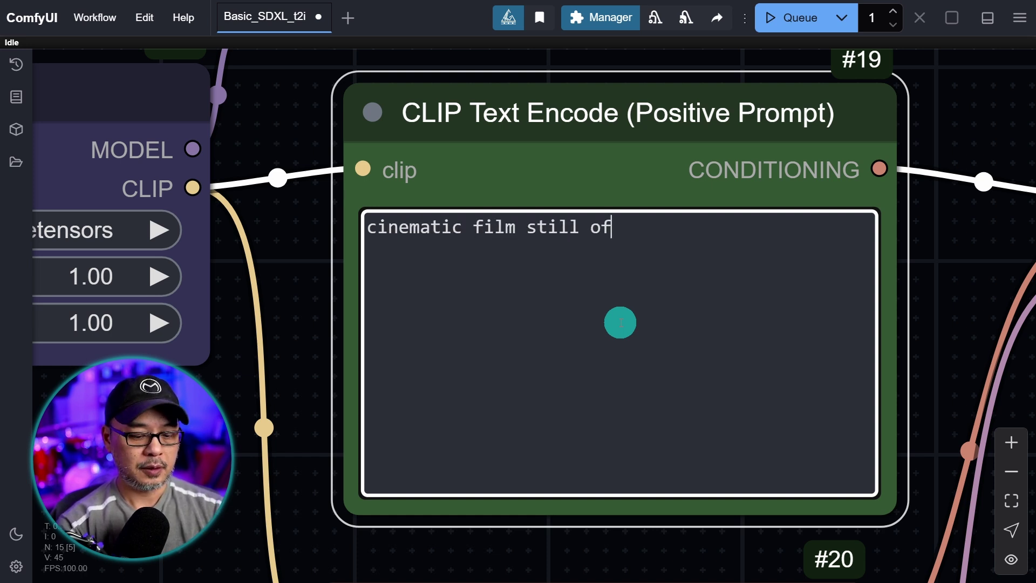
pyautogui.write(' jon snow from ')
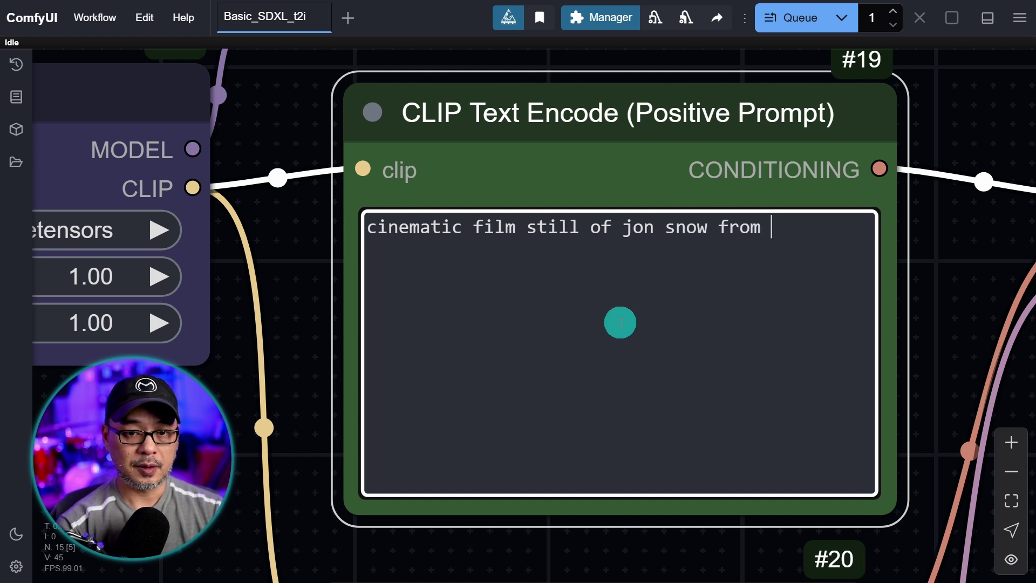
pyautogui.write('Game of THrones')
pyautogui.write('S')
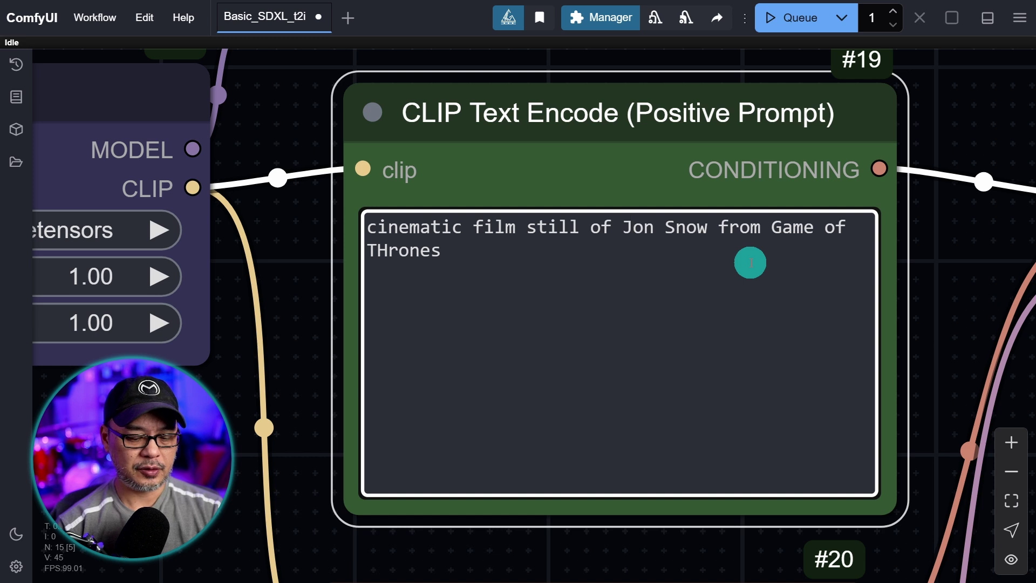
pyautogui.write('h')
pyautogui.press('BackSpace')
pyautogui.press('Right')
pyautogui.write('h')
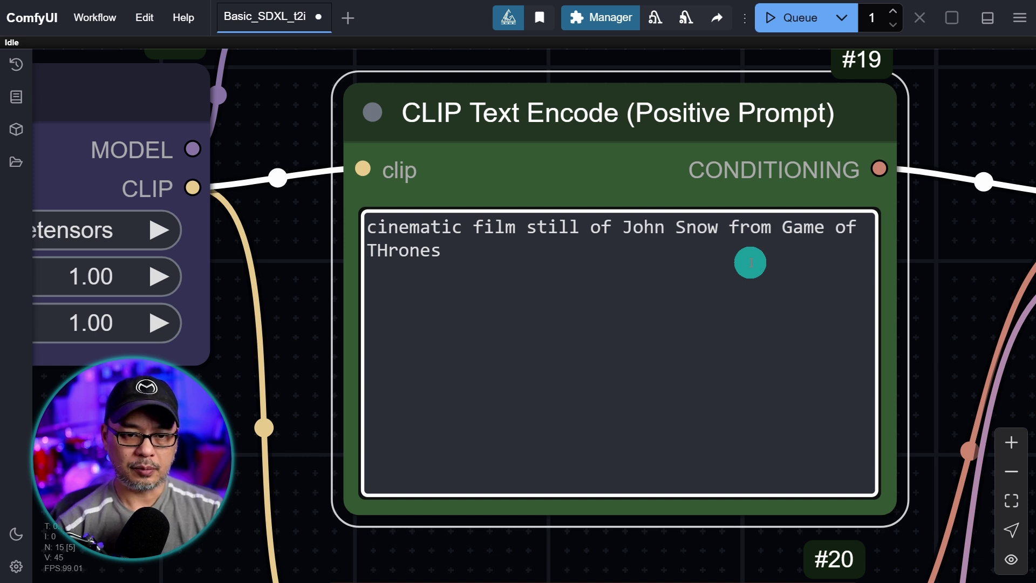
pyautogui.click(750, 263)
pyautogui.press('Left')
pyautogui.press('Left')
pyautogui.press('Left')
pyautogui.press('Left')
pyautogui.press('Left')
pyautogui.press('Left')
pyautogui.press('BackSpace')
pyautogui.write('h')
pyautogui.press('End')
# Add 'wearing daedric armor, sitting on a throne made of swords, inside a castle, moody, candle light'
pyautogui.write(',')
pyautogui.write(' wearinsitting')
pyautogui.write(' on a throne made of')
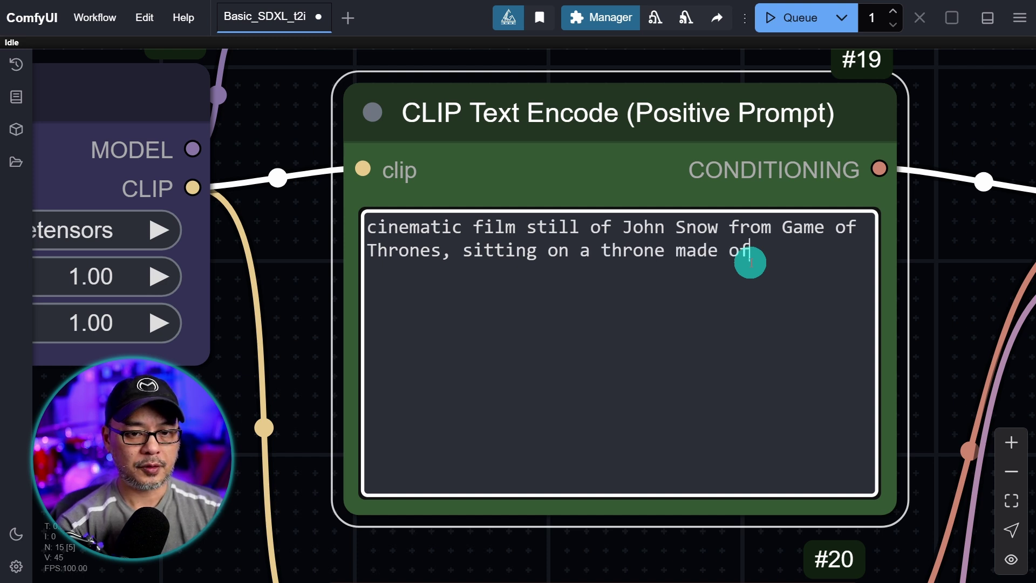
pyautogui.write(' swords')
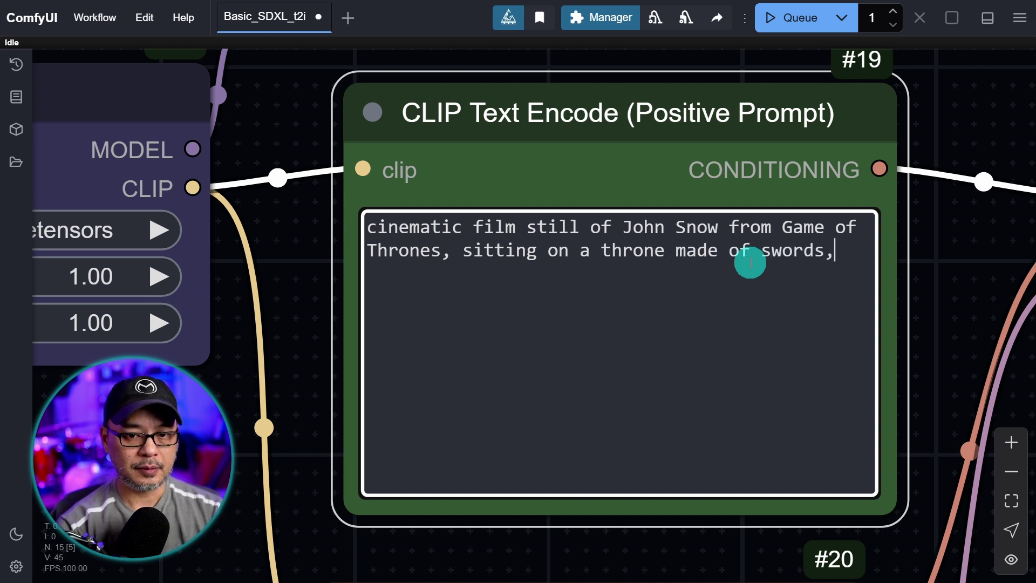
pyautogui.write(', inside a castle, mo')
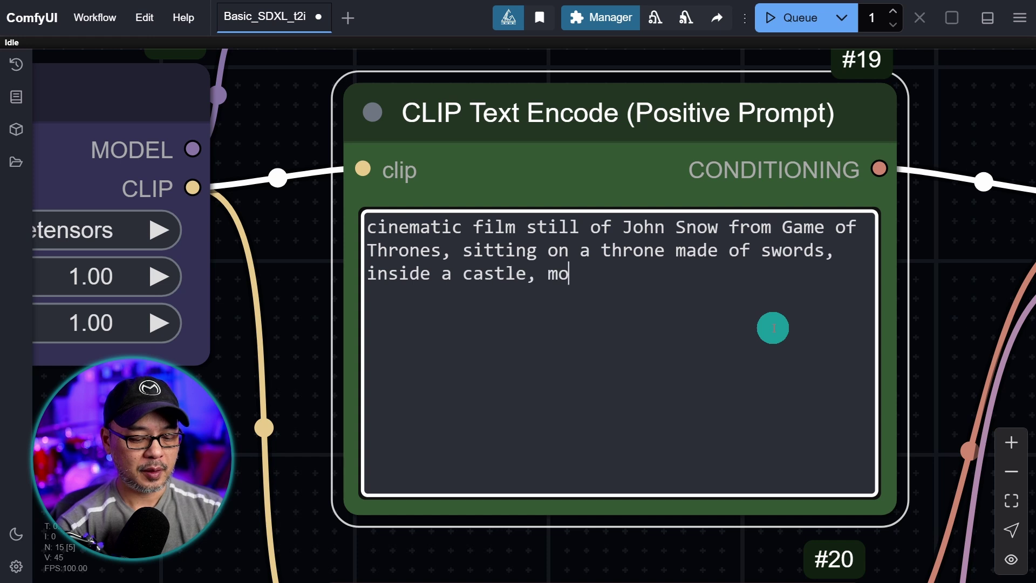
pyautogui.write('ody, candle light')
pyautogui.click(462, 250)
pyautogui.write('wearing daedric armor')
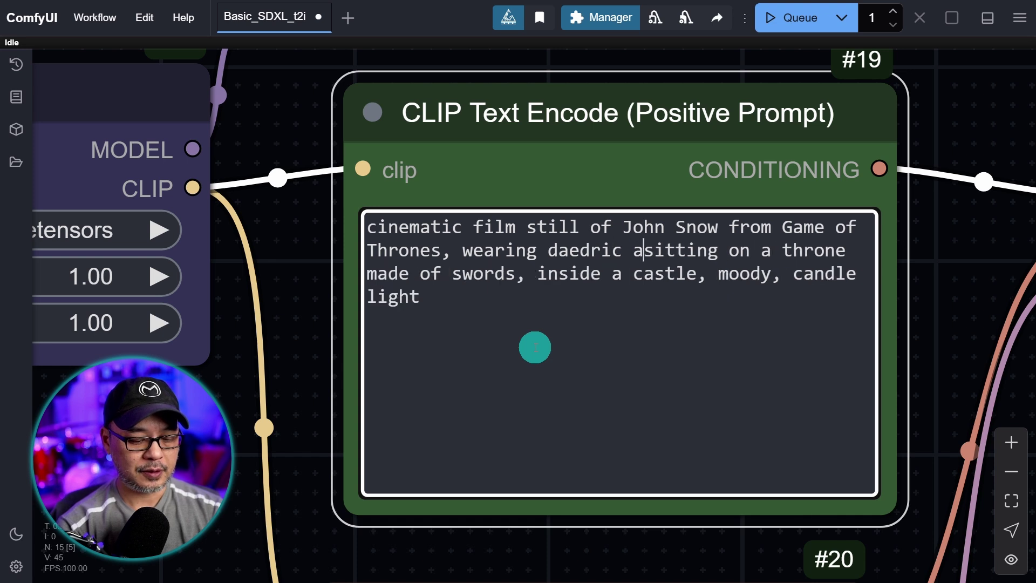
pyautogui.write(', ')
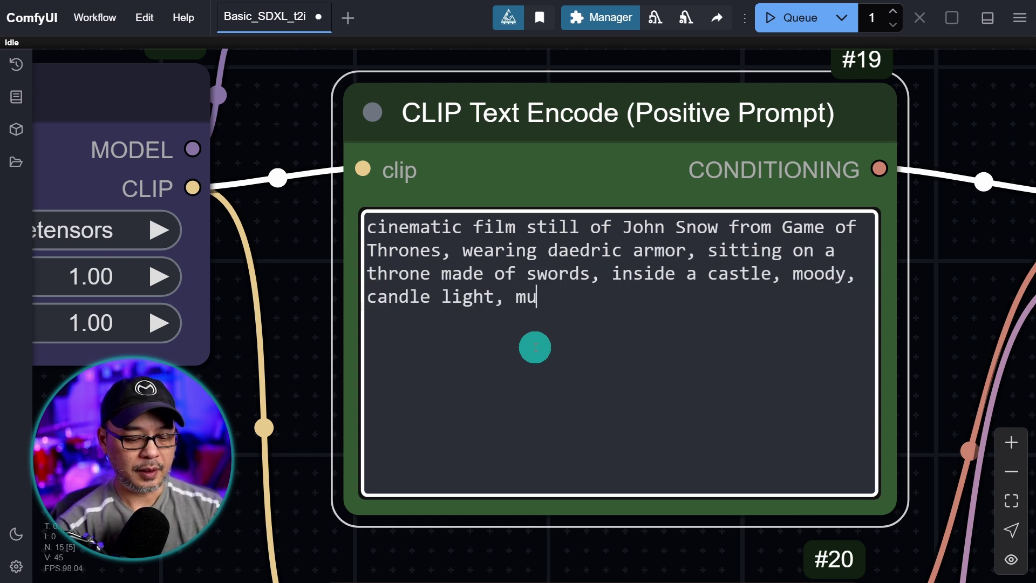
pyautogui.write('ted colotr')
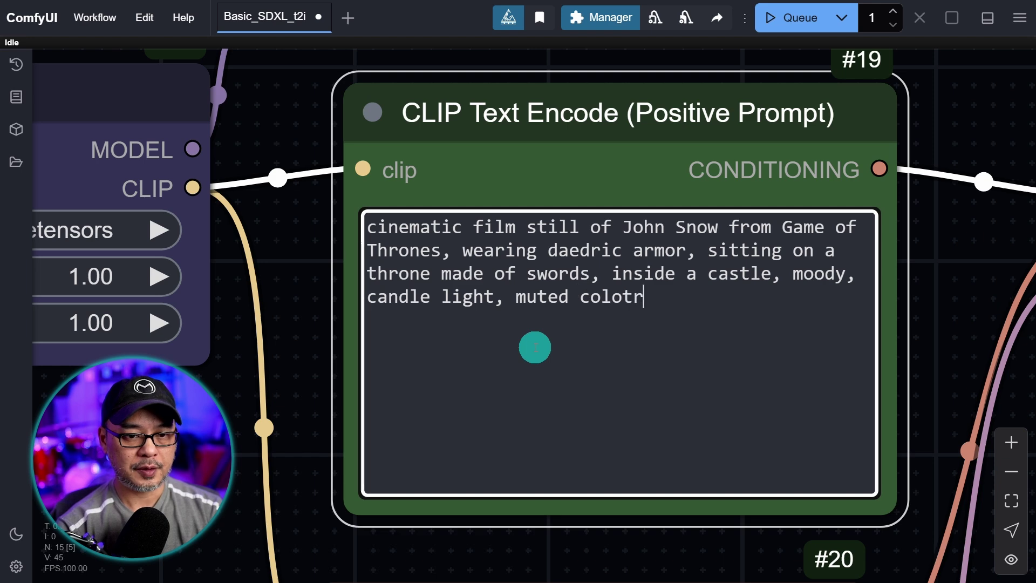
# Set the KSampler to dpmpp_2s_ancestral with 35 steps and cfg 7
pyautogui.scroll(-8, 905, 260)
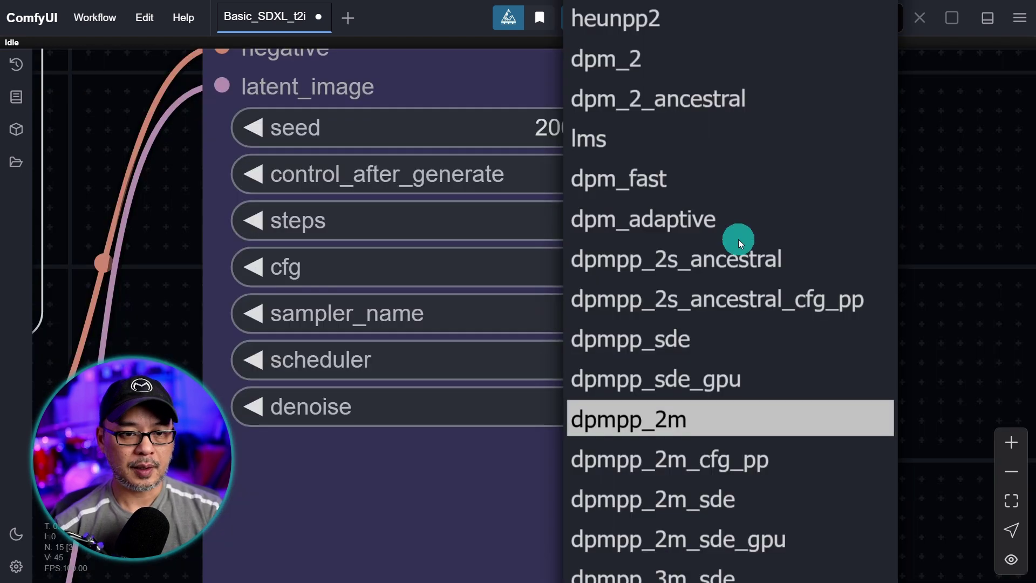
pyautogui.scroll(-1, 723, 237)
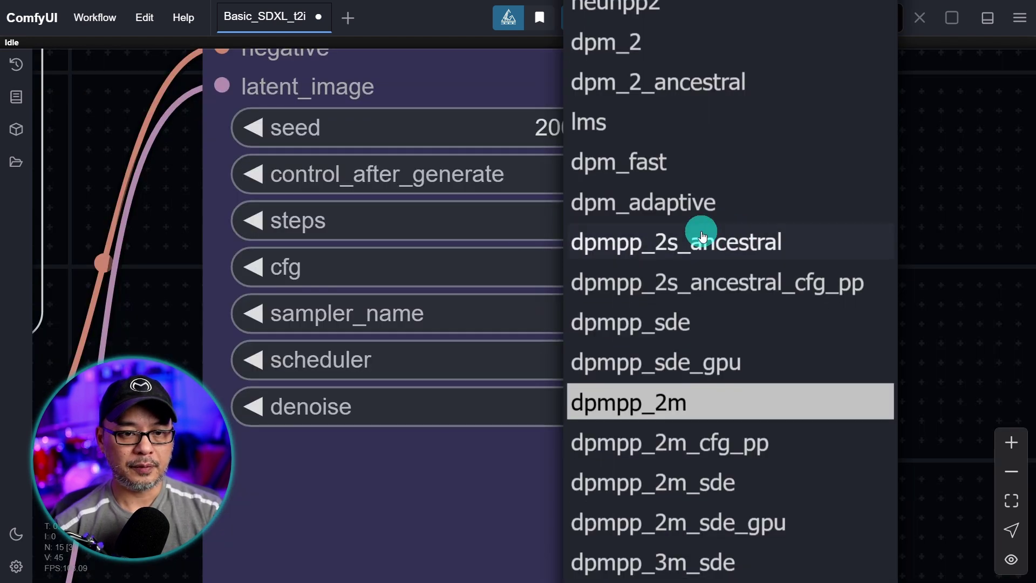
pyautogui.click(730, 245)
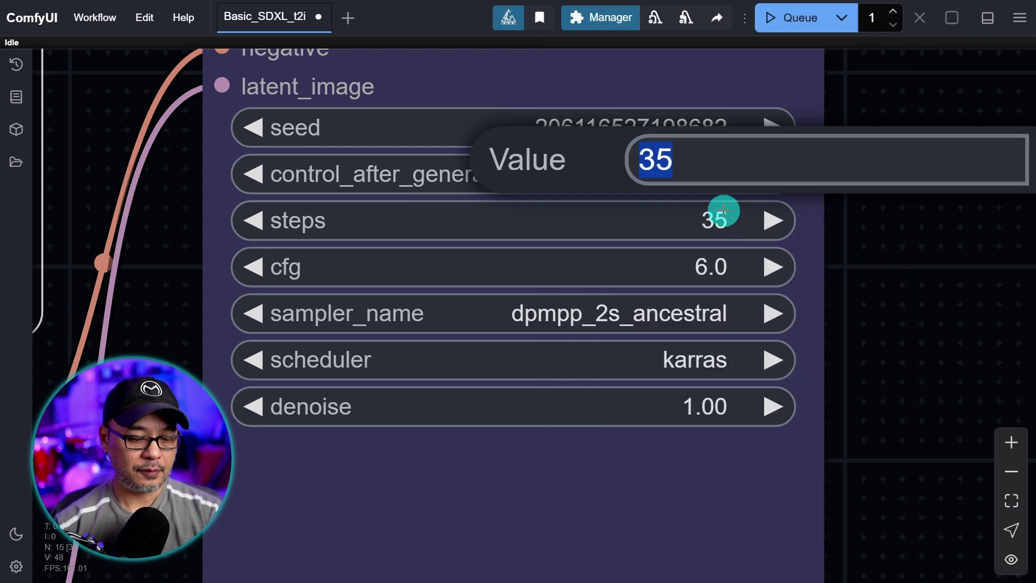
pyautogui.write('35')
pyautogui.press('Return')
pyautogui.click(723, 266)
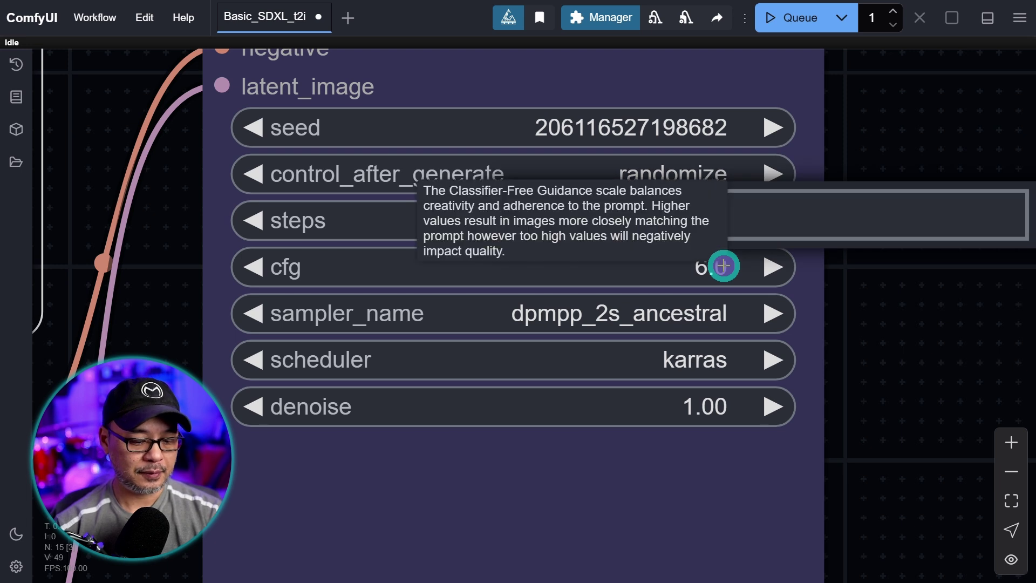
pyautogui.write('7')
pyautogui.press('Return')
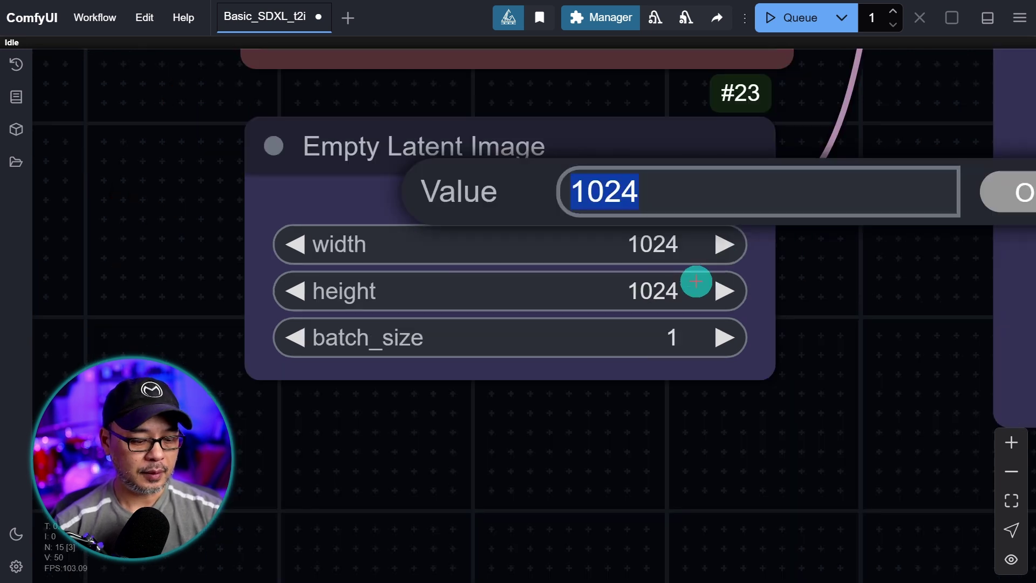
# Make the empty latent 1280 by 720 and queue the workflow
pyautogui.write('12')
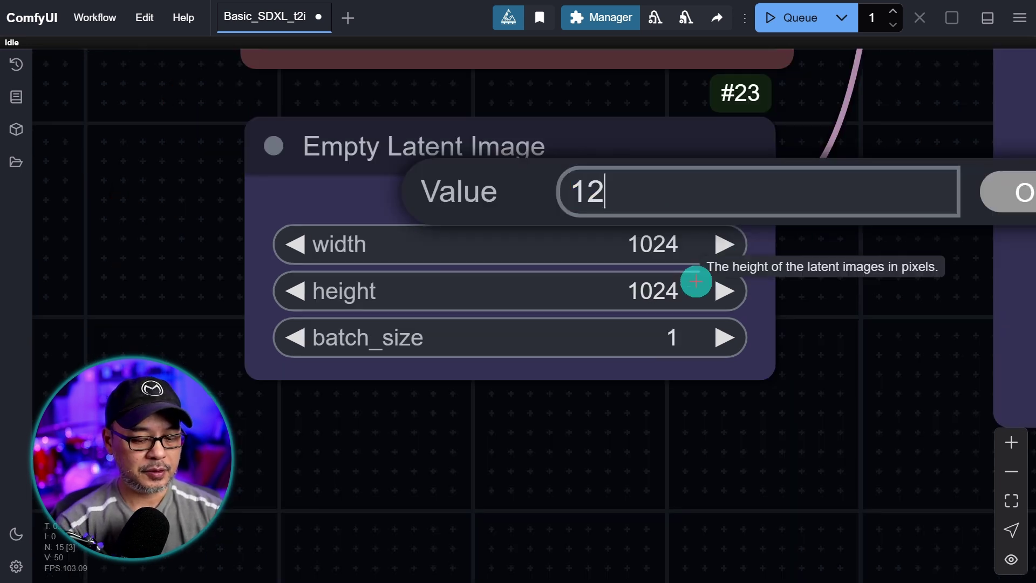
pyautogui.write('80')
pyautogui.click(1006, 192)
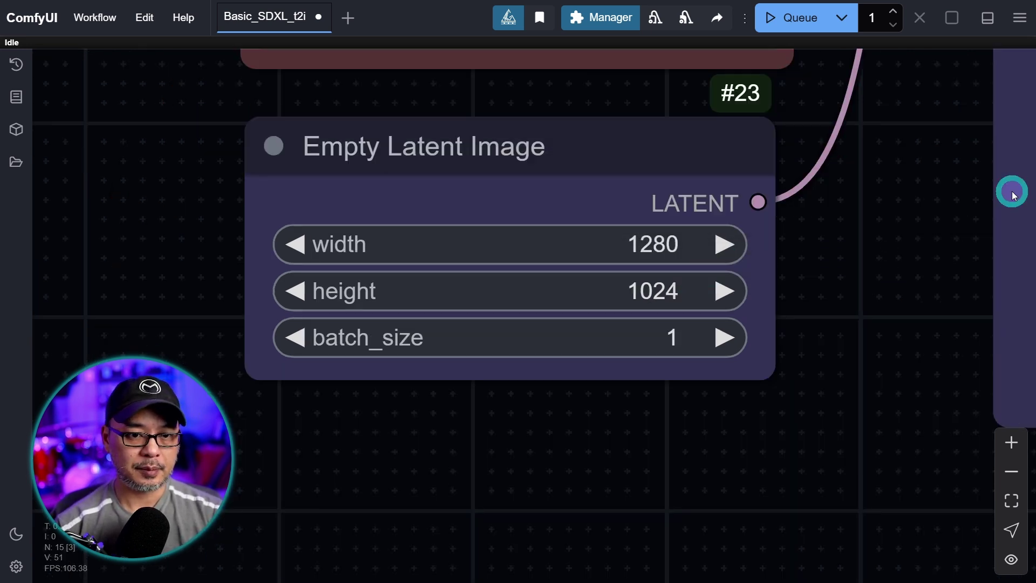
pyautogui.click(646, 291)
pyautogui.write('720')
pyautogui.press('Return')
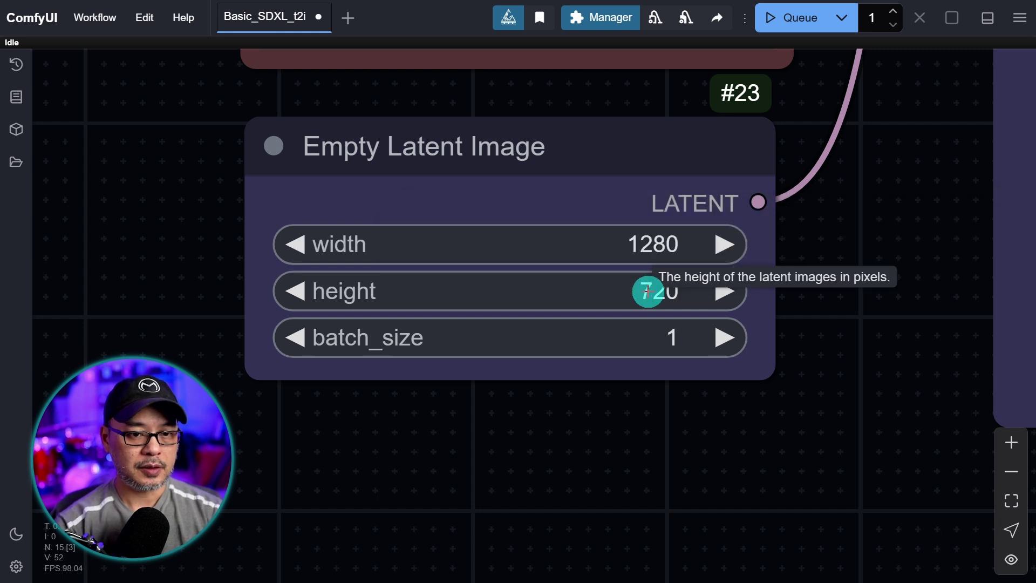
pyautogui.scroll(-5, 857, 257)
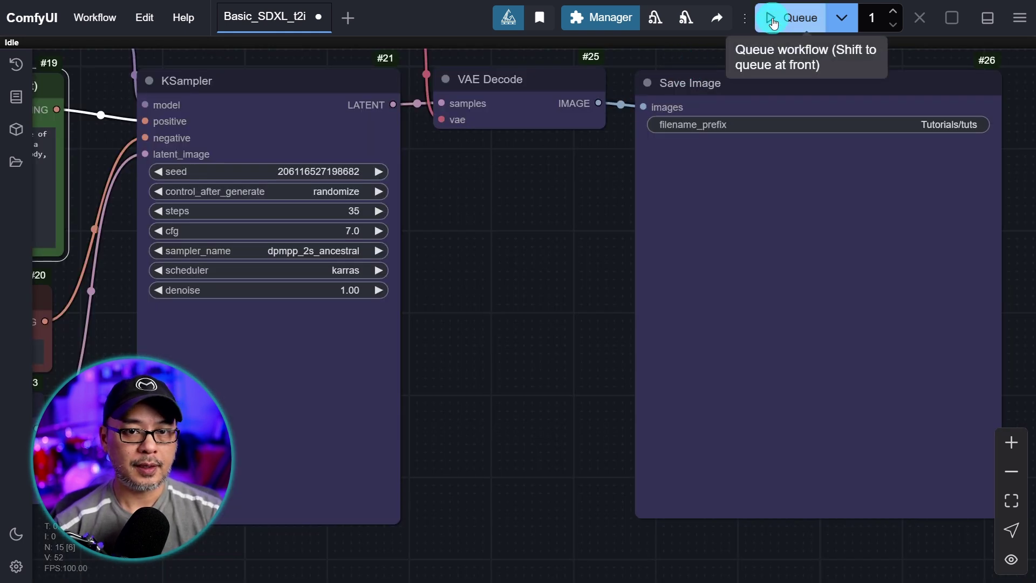
pyautogui.click(773, 22)
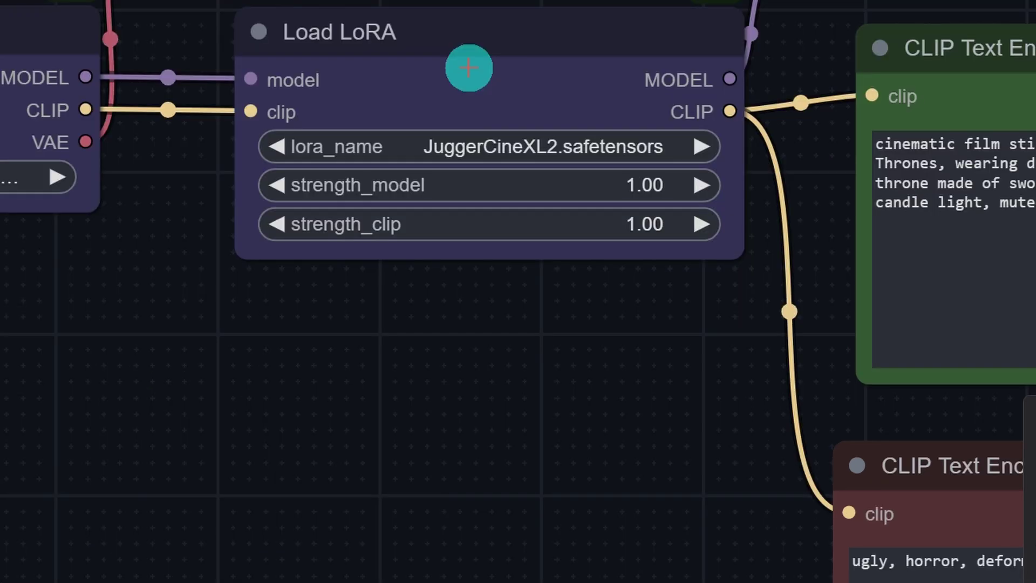
# Bypass Load LoRA, queue a run without it, and set control_after_generate to fixed
pyautogui.rightClick(618, 245)
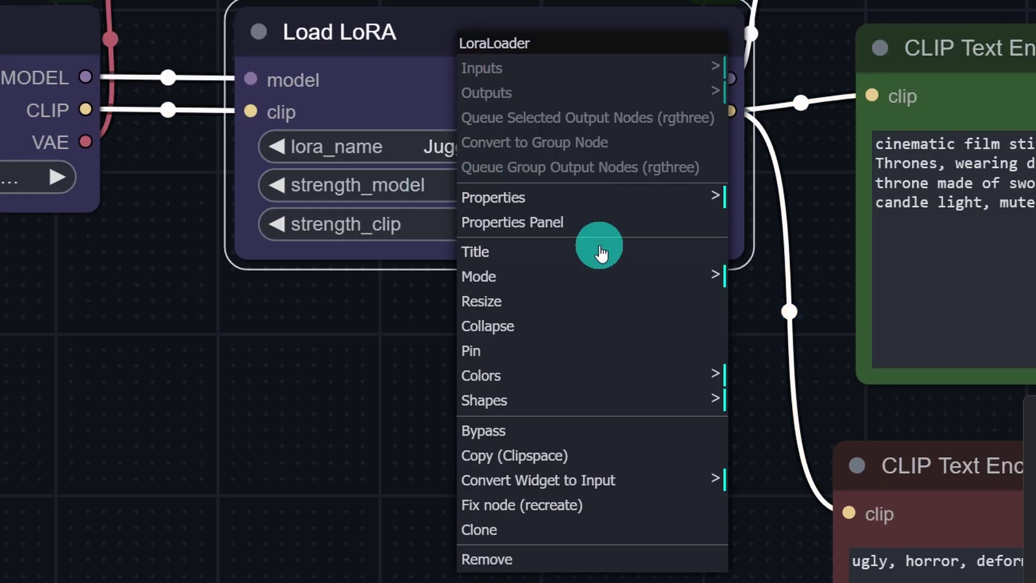
pyautogui.click(480, 429)
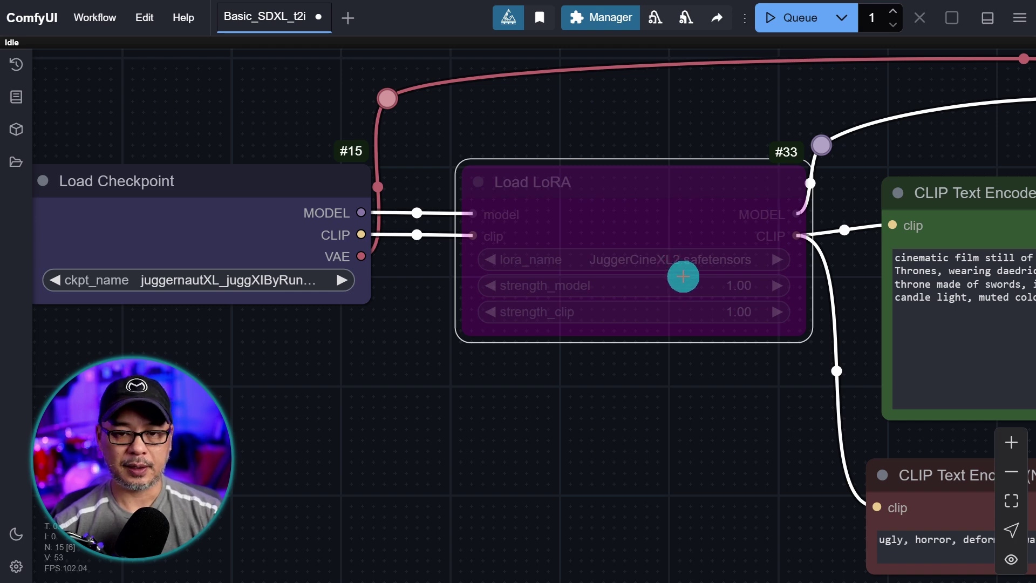
pyautogui.scroll(-2, 754, 122)
pyautogui.moveTo(760, 137); pyautogui.dragTo(682, 70)
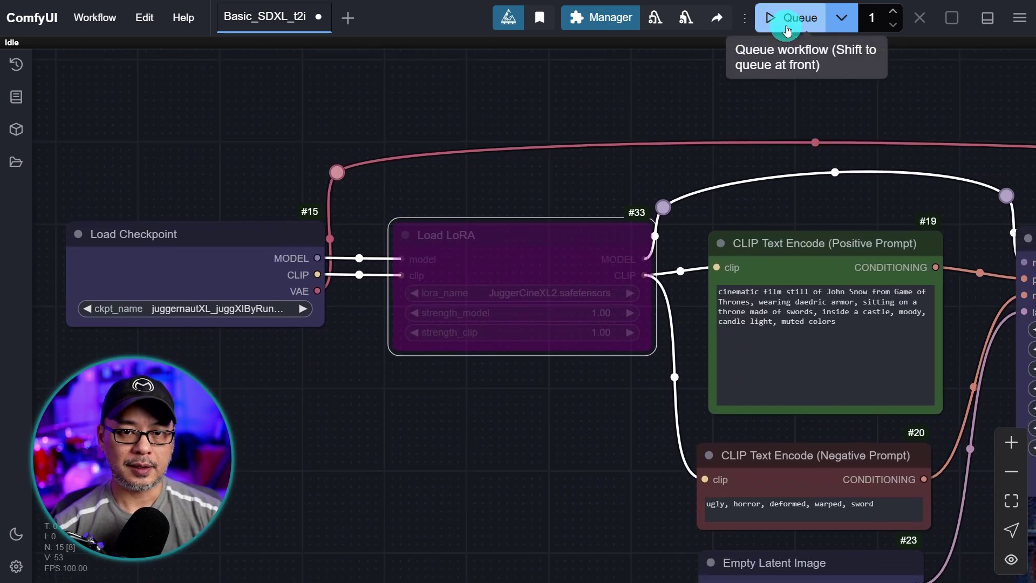
pyautogui.click(786, 27)
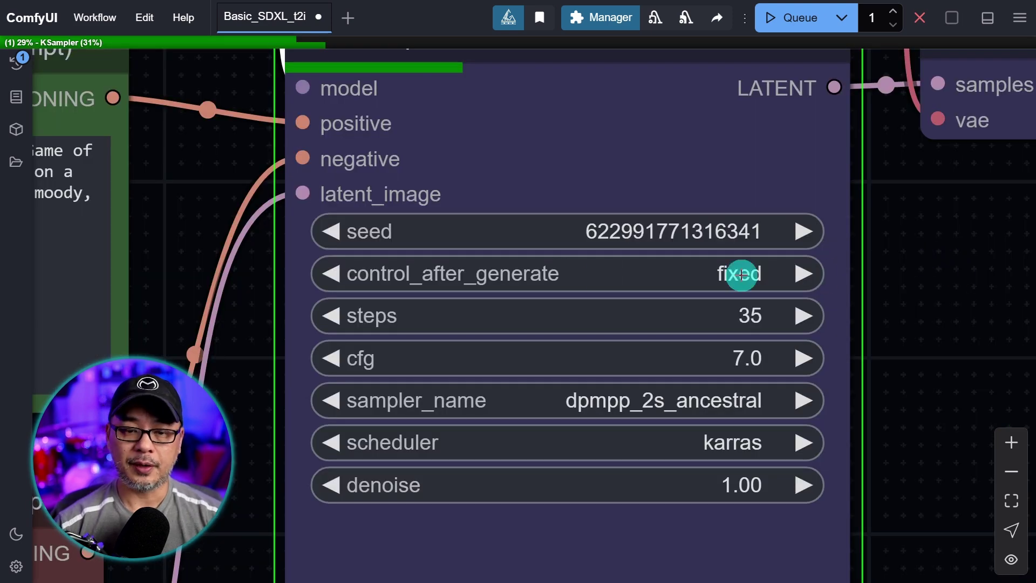
pyautogui.click(708, 274)
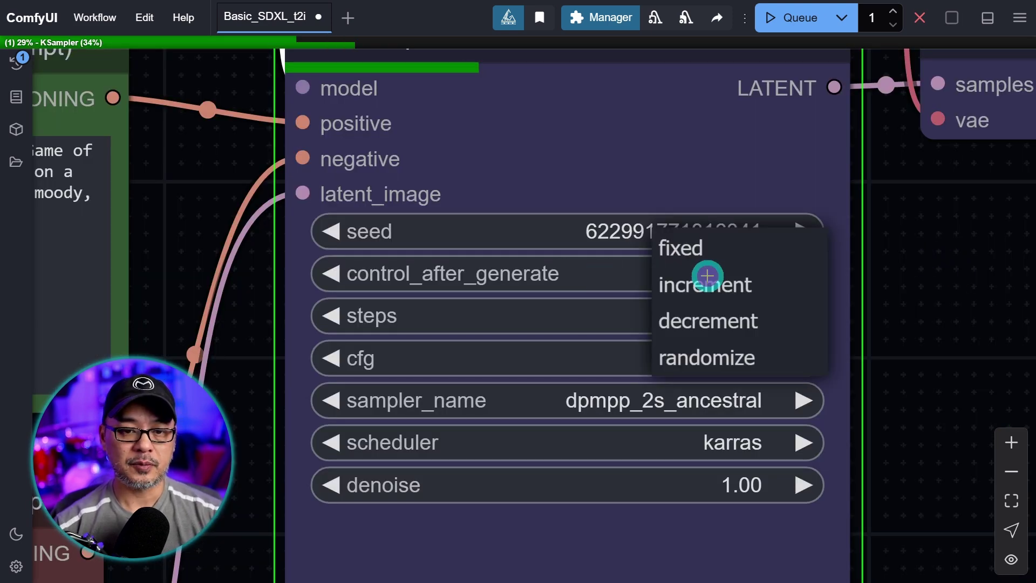
pyautogui.click(695, 249)
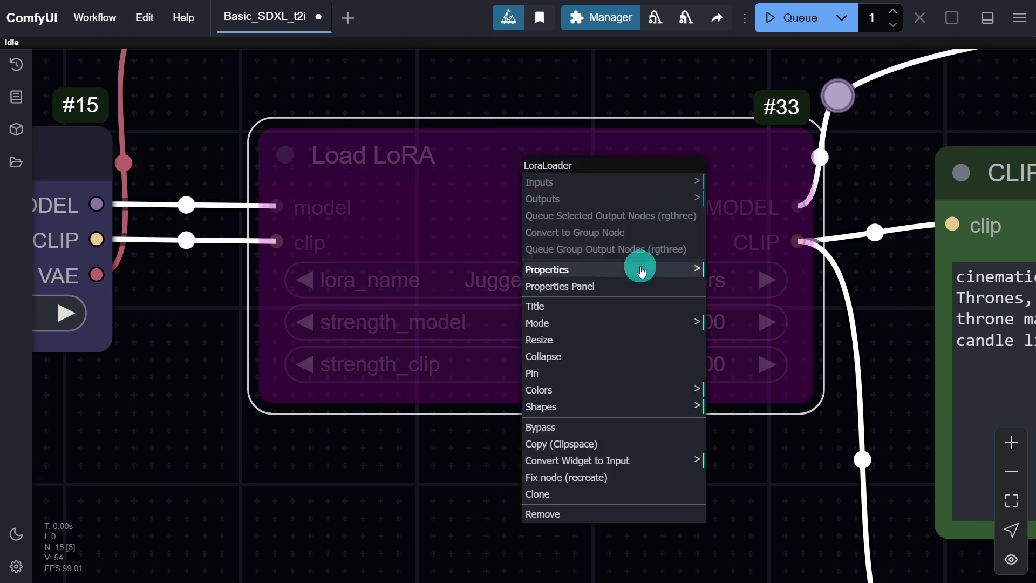
# Un-bypass Load LoRA, switch it to MJ52_v2.0.safetensors, and set strength_model to 0.80
pyautogui.click(568, 426)
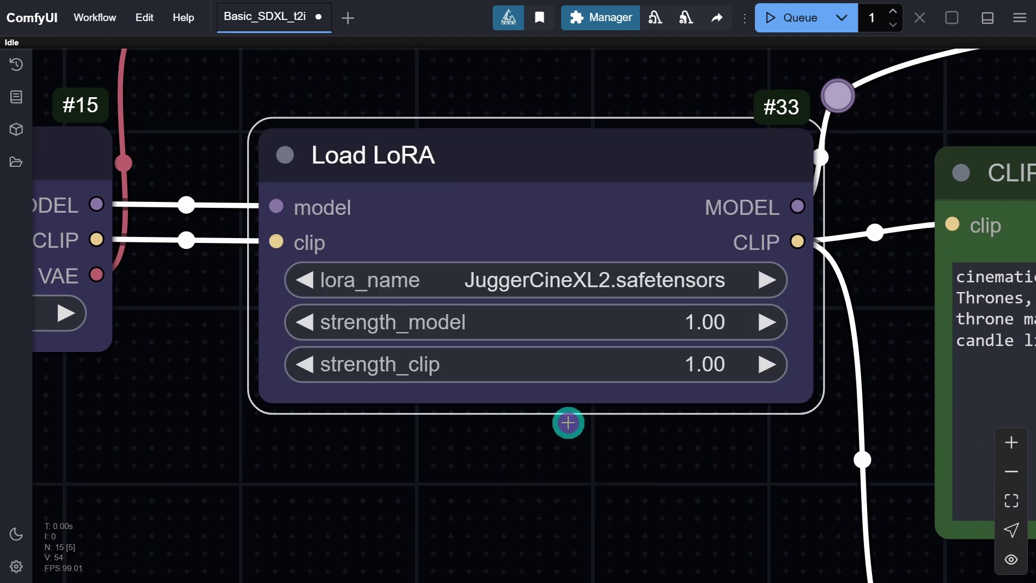
pyautogui.click(562, 281)
pyautogui.click(558, 303)
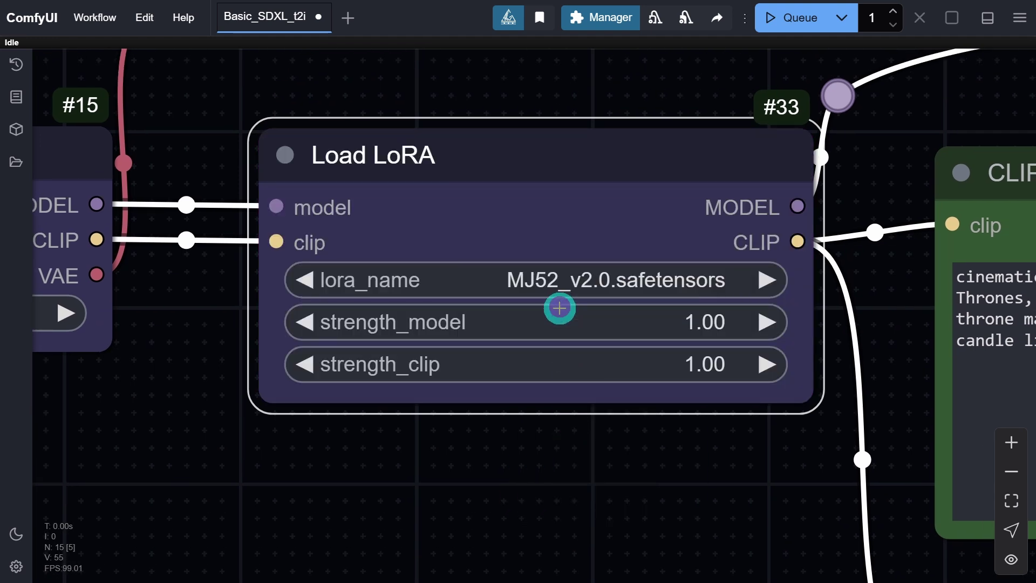
pyautogui.click(694, 325)
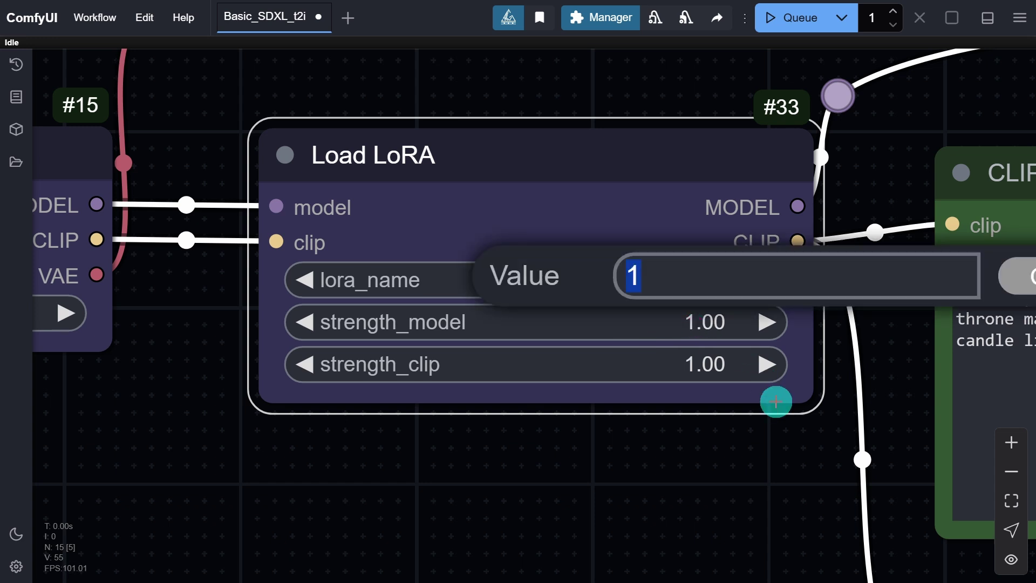
pyautogui.press('Return')
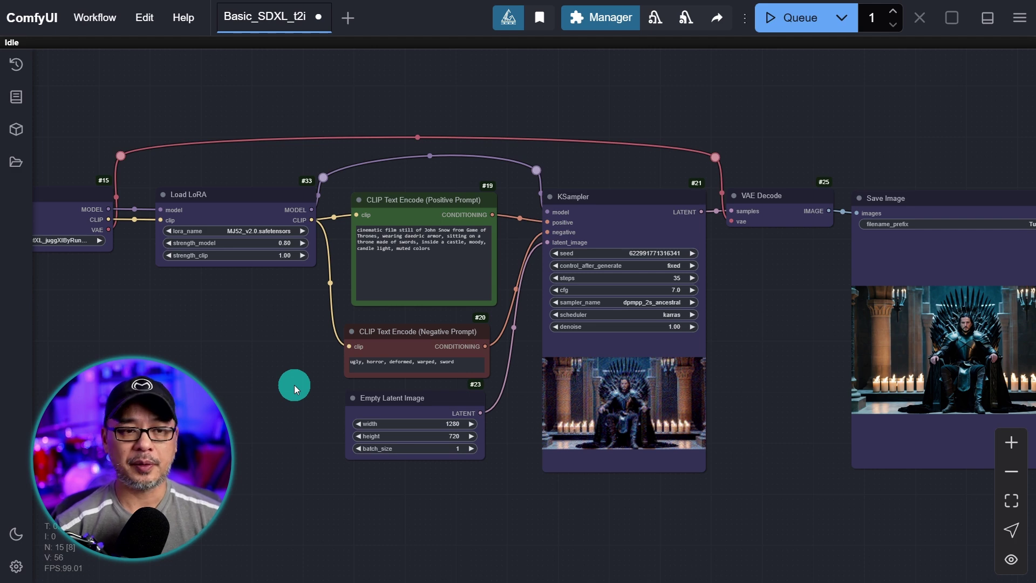
# Add a Power Lora Loader (rgthree) node in the empty space below Load LoRA
pyautogui.scroll(3, 294, 384)
pyautogui.moveTo(222, 329); pyautogui.dragTo(569, 342)
pyautogui.scroll(2, 585, 340)
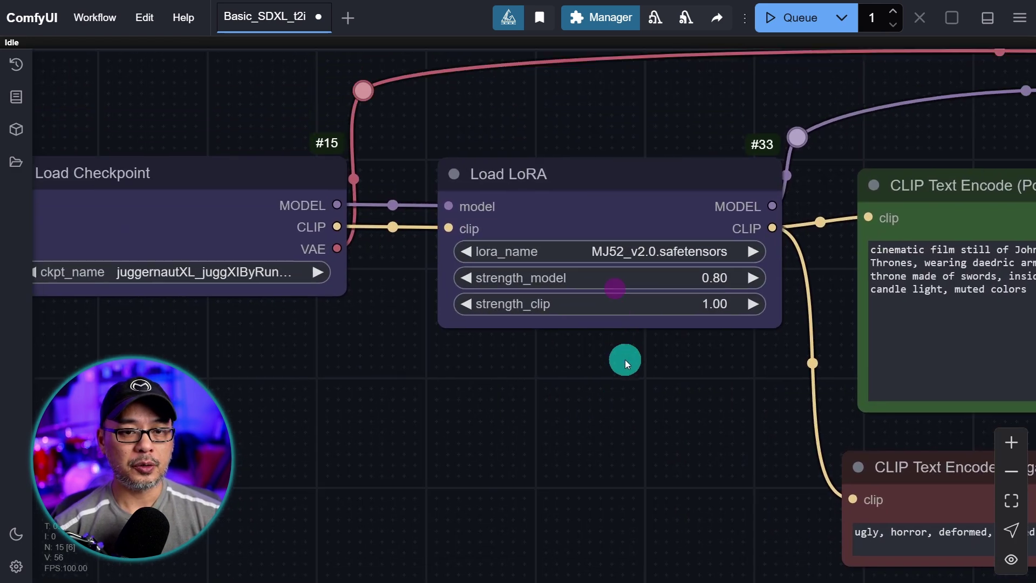
pyautogui.moveTo(633, 380); pyautogui.dragTo(650, 353)
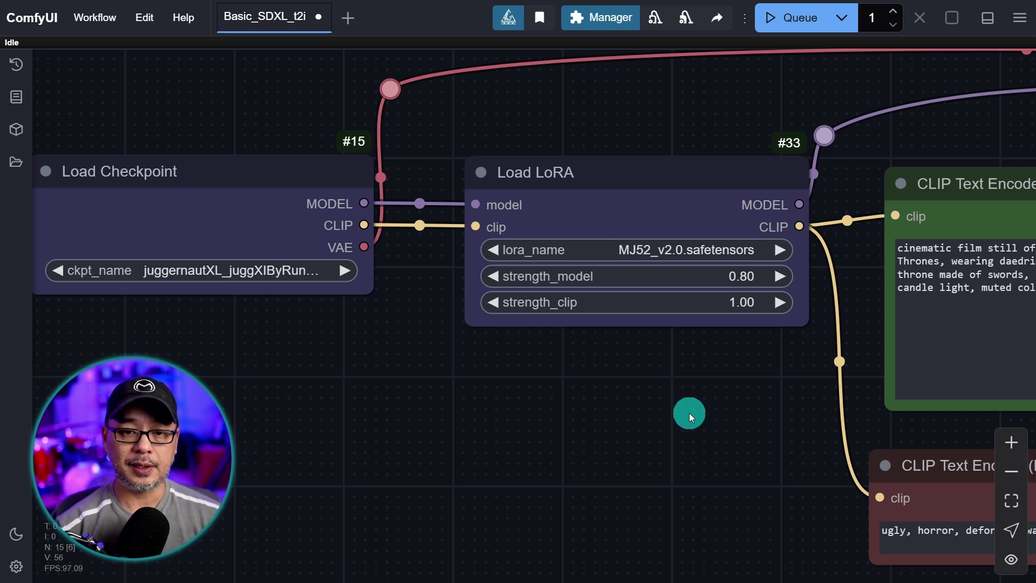
pyautogui.moveTo(653, 397); pyautogui.dragTo(719, 372)
pyautogui.rightClick(183, 202)
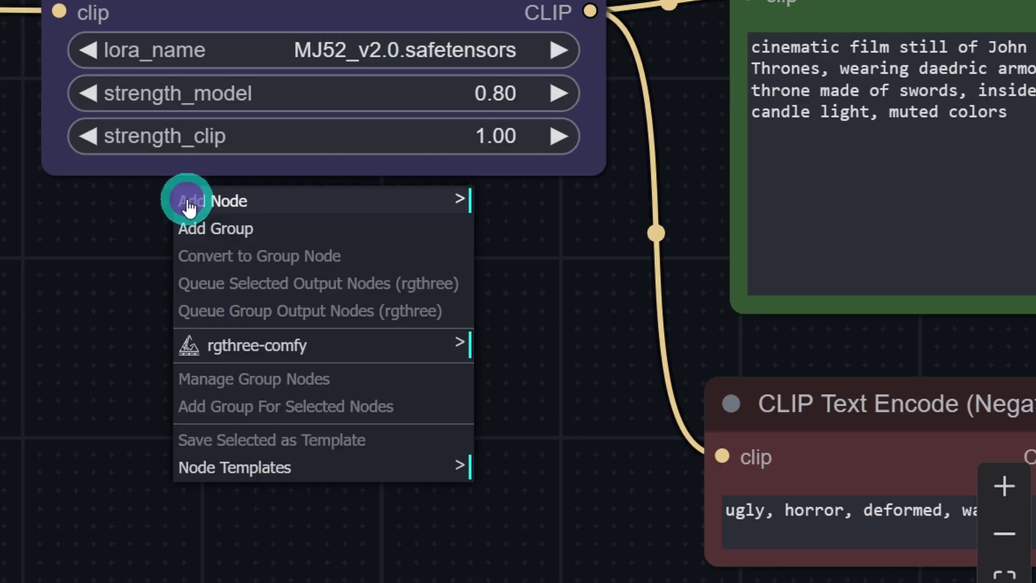
pyautogui.click(197, 206)
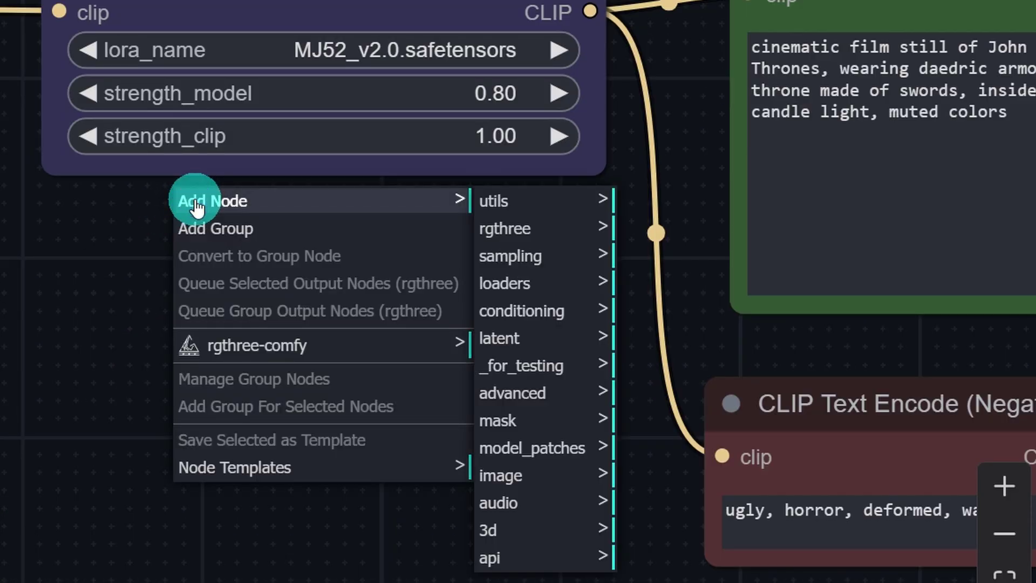
pyautogui.click(520, 238)
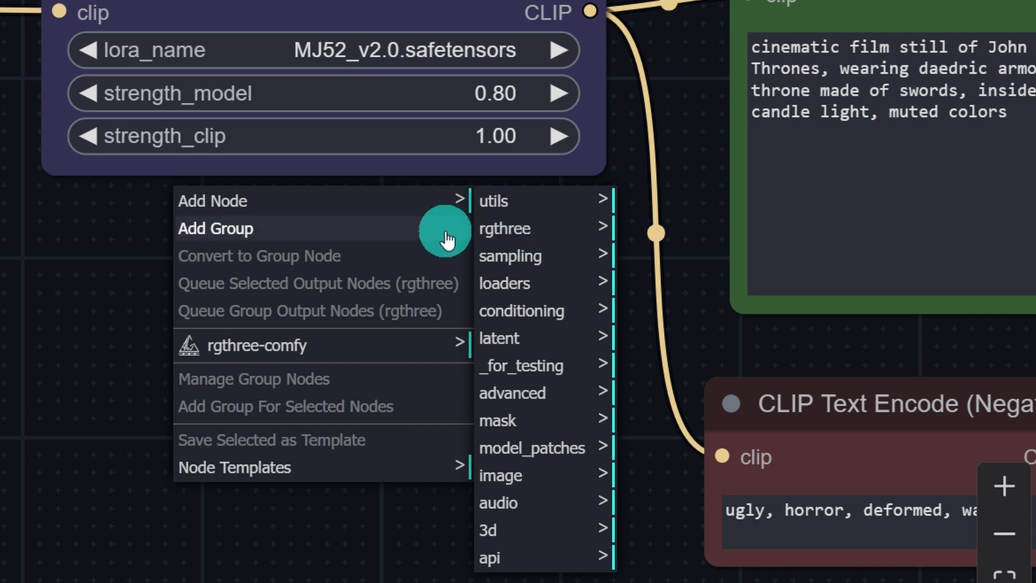
pyautogui.click(539, 239)
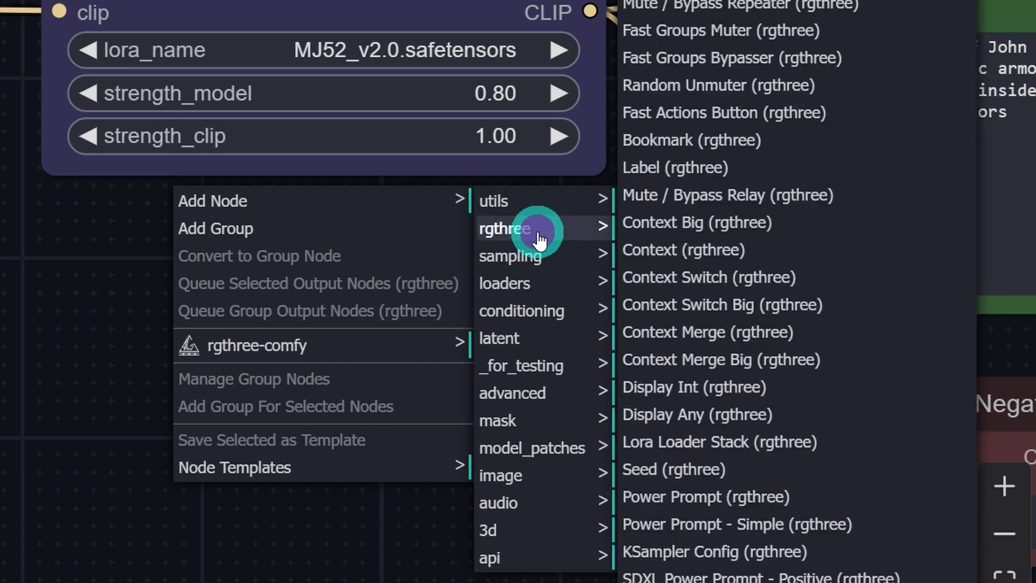
pyautogui.scroll(3, 826, 248)
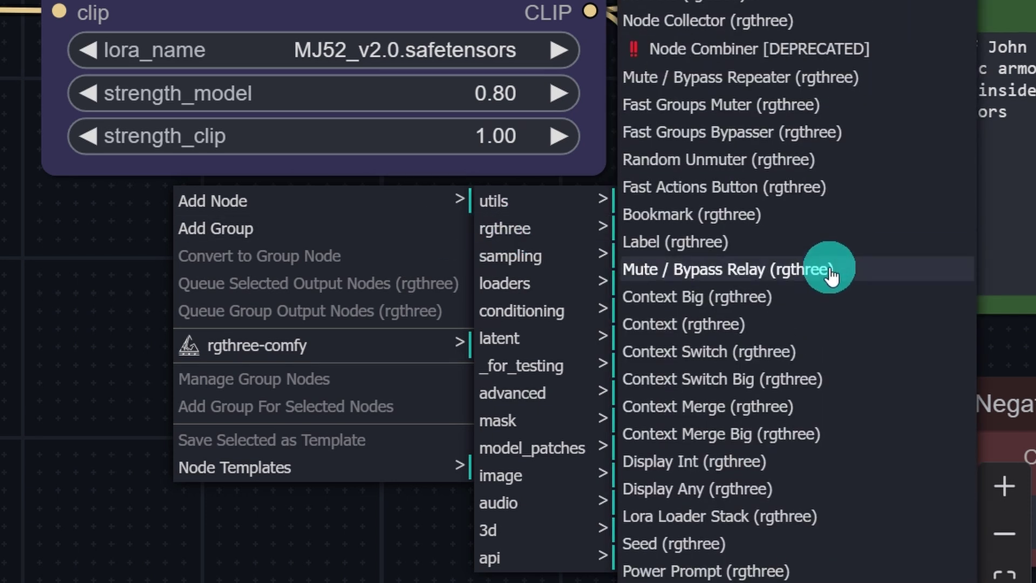
pyautogui.scroll(-3, 828, 273)
pyautogui.scroll(-5, 831, 282)
pyautogui.scroll(3, 831, 281)
pyautogui.scroll(2, 817, 264)
pyautogui.scroll(-5, 806, 240)
pyautogui.scroll(-2, 809, 254)
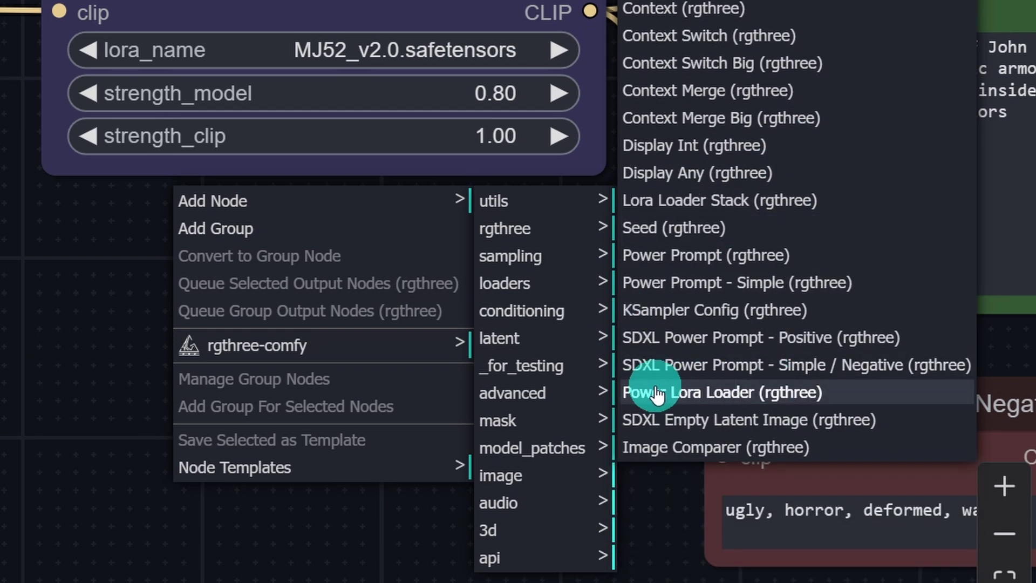
pyautogui.click(700, 394)
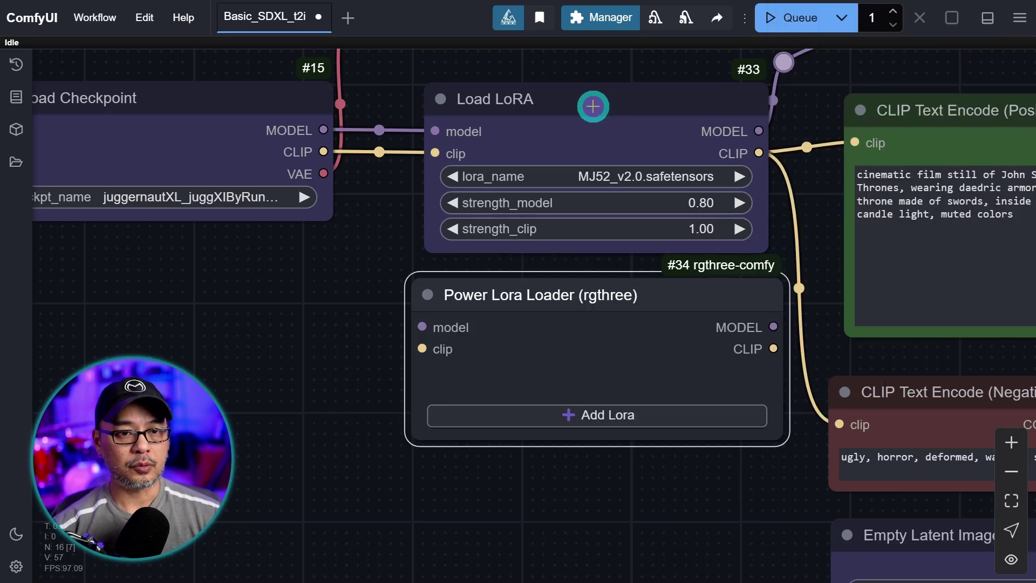
# Delete the Load LoRA node and move the Power Lora Loader into its place
pyautogui.click(593, 106)
pyautogui.press('Delete')
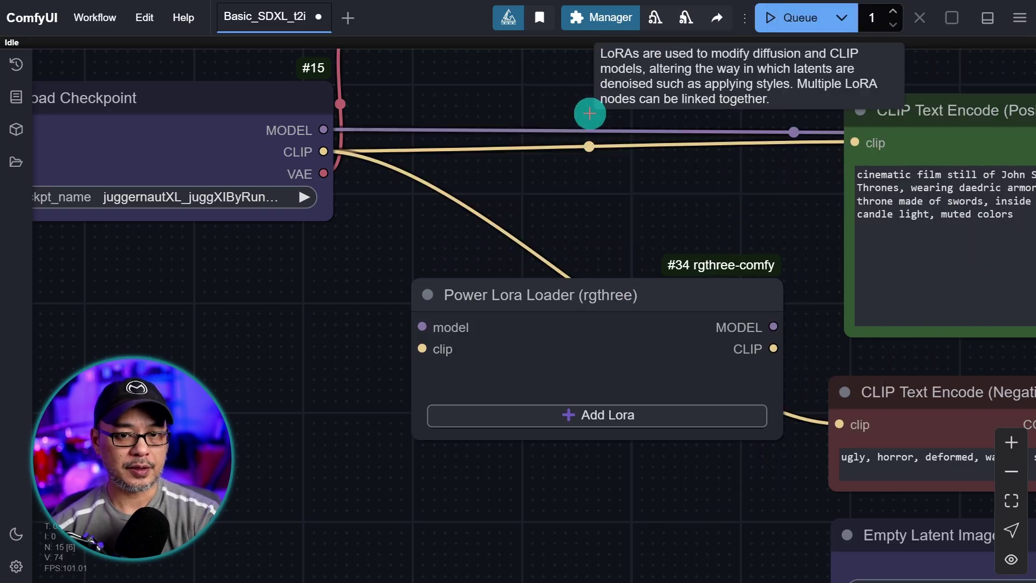
pyautogui.moveTo(604, 294); pyautogui.dragTo(538, 105)
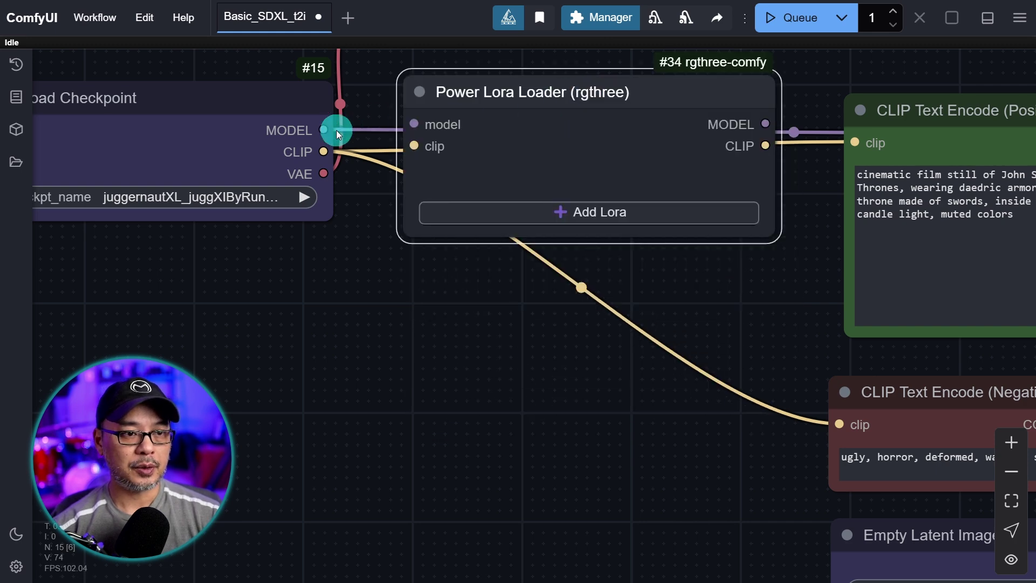
# Wire checkpoint MODEL and CLIP into the Power Lora Loader, then its outputs to positive prompt and KSampler
pyautogui.moveTo(370, 226); pyautogui.dragTo(471, 295)
pyautogui.scroll(7, 526, 326)
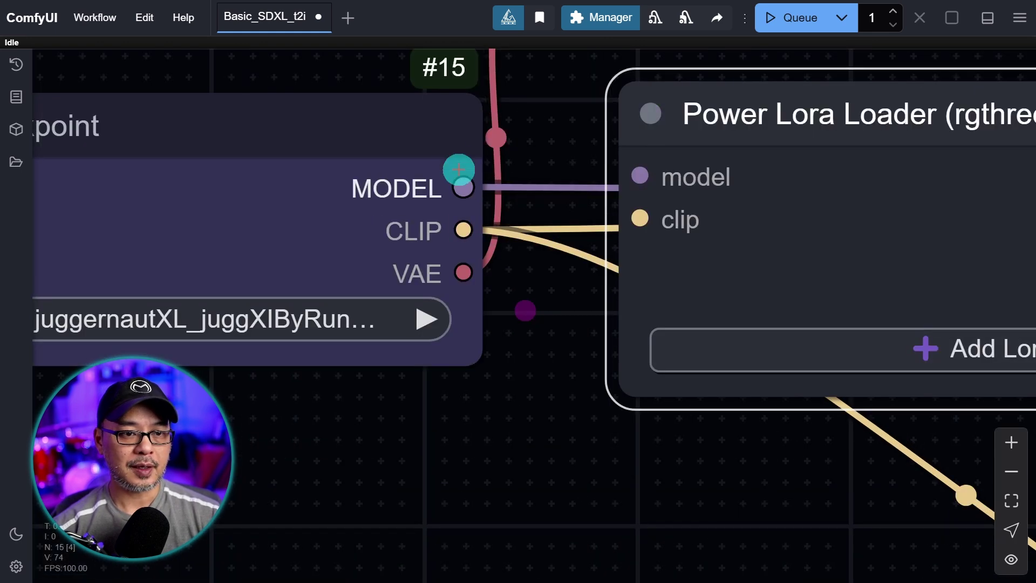
pyautogui.moveTo(463, 187); pyautogui.dragTo(634, 175)
pyautogui.moveTo(460, 230); pyautogui.dragTo(641, 217)
pyautogui.hscroll(10, 545, 306)
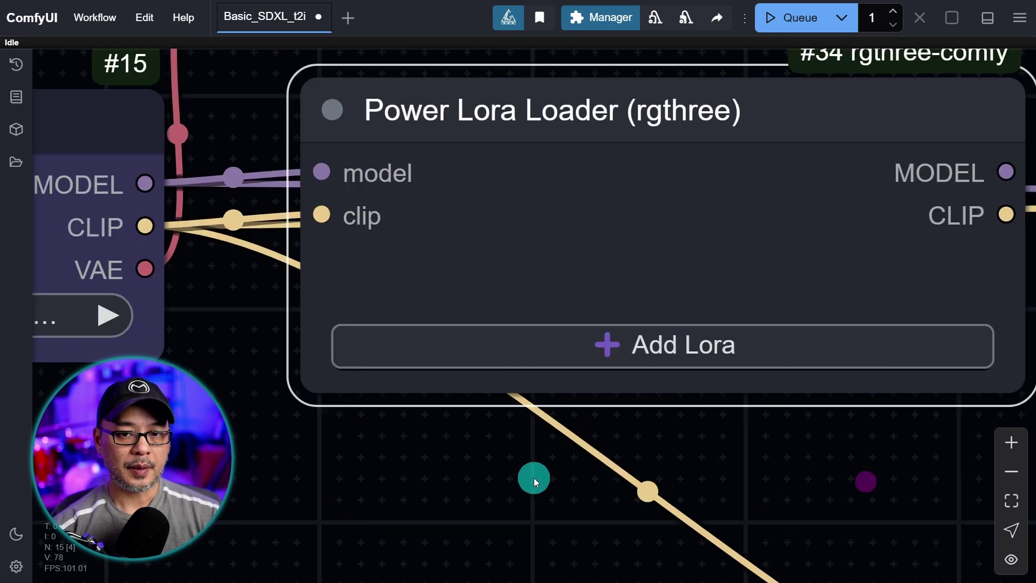
pyautogui.hscroll(10, 797, 402)
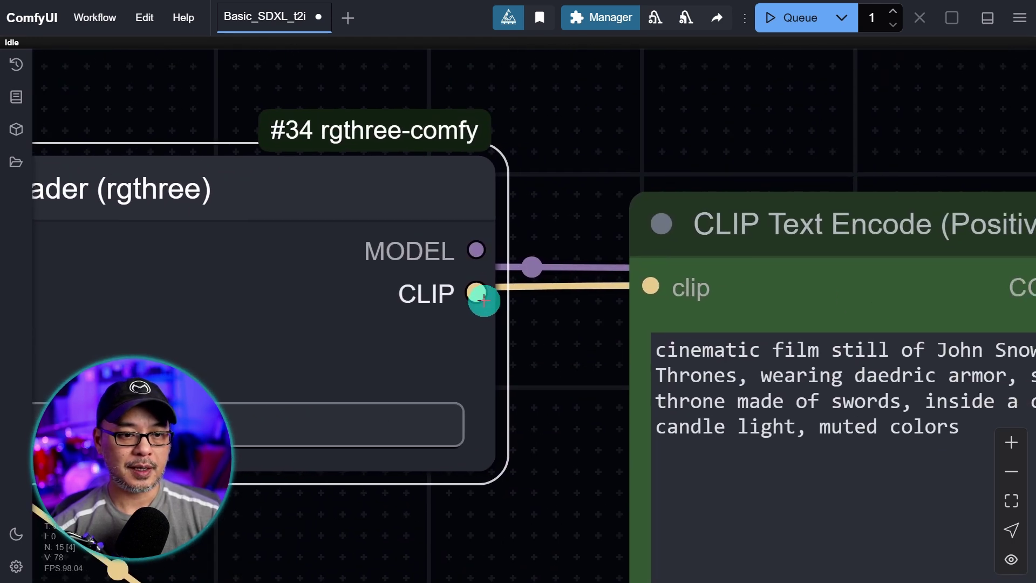
pyautogui.moveTo(478, 293); pyautogui.dragTo(617, 287)
pyautogui.scroll(-3, 428, 139)
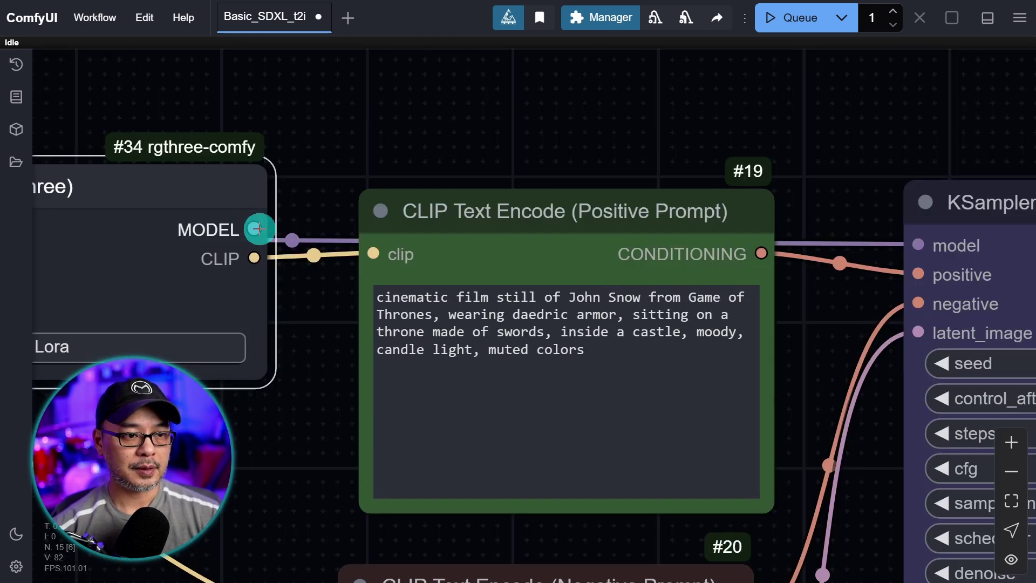
pyautogui.moveTo(281, 219); pyautogui.dragTo(921, 243)
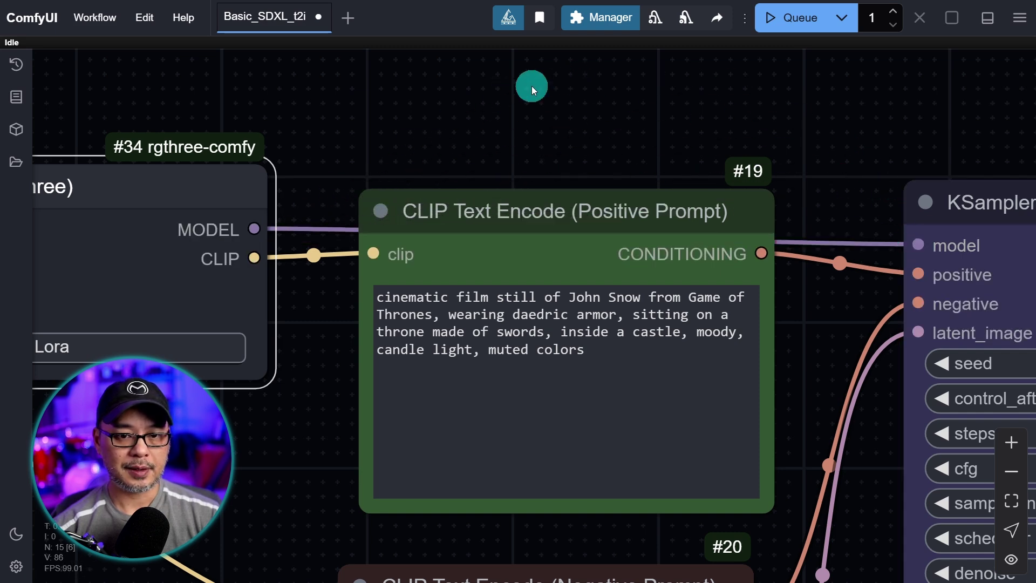
# Tint the Power Lora Loader node pale blue
pyautogui.moveTo(549, 99); pyautogui.dragTo(605, 179)
pyautogui.rightClick(604, 180)
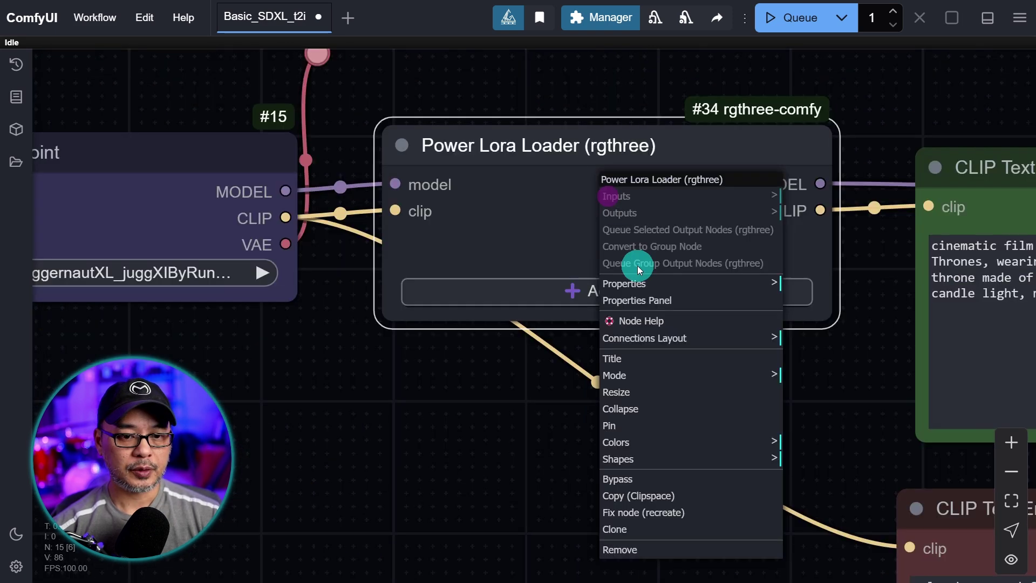
pyautogui.click(698, 442)
pyautogui.click(846, 507)
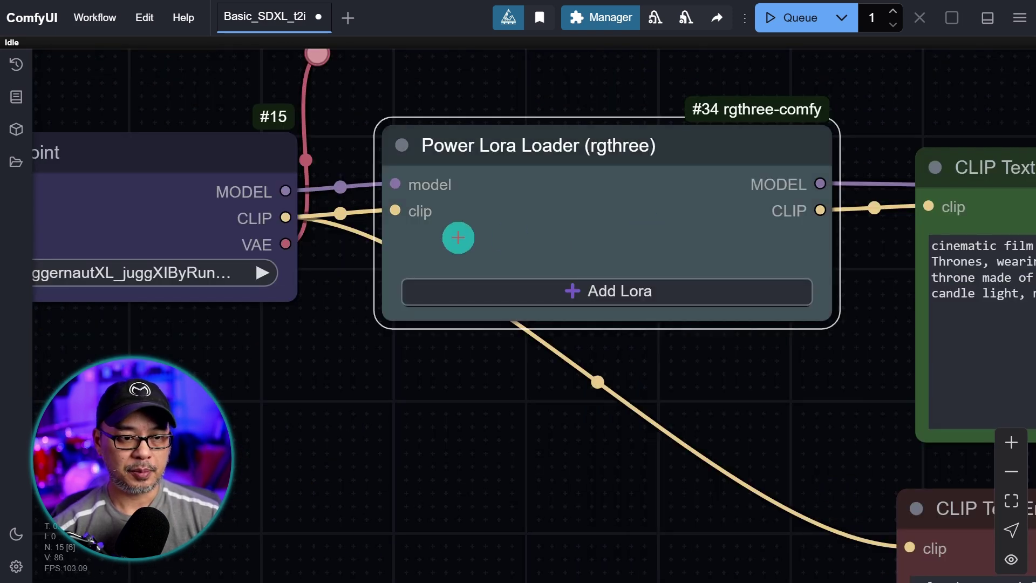
# Add the JuggerCineXL2 LoRA to the Power Lora Loader at 0.50 strength
pyautogui.click(603, 293)
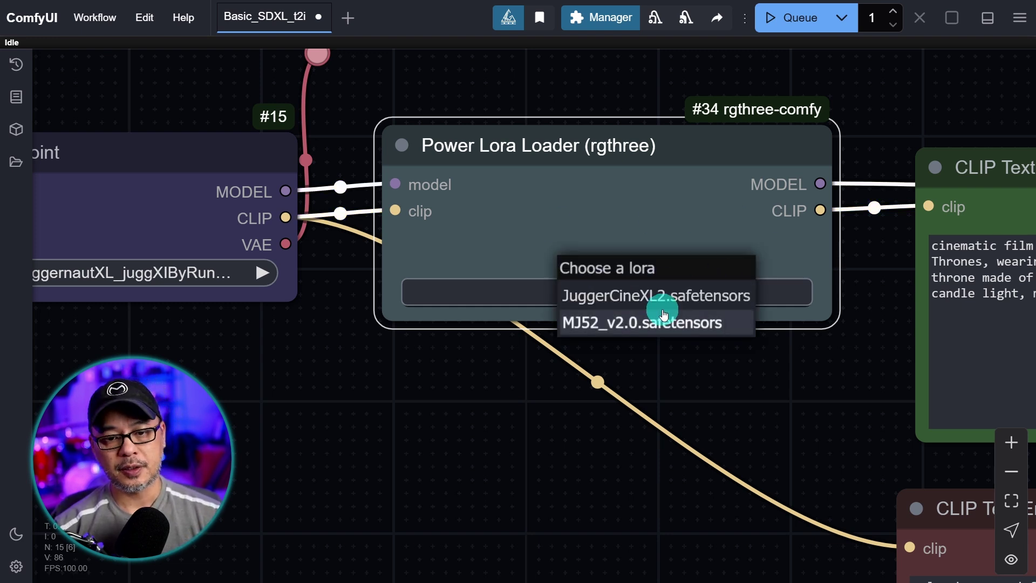
pyautogui.click(636, 304)
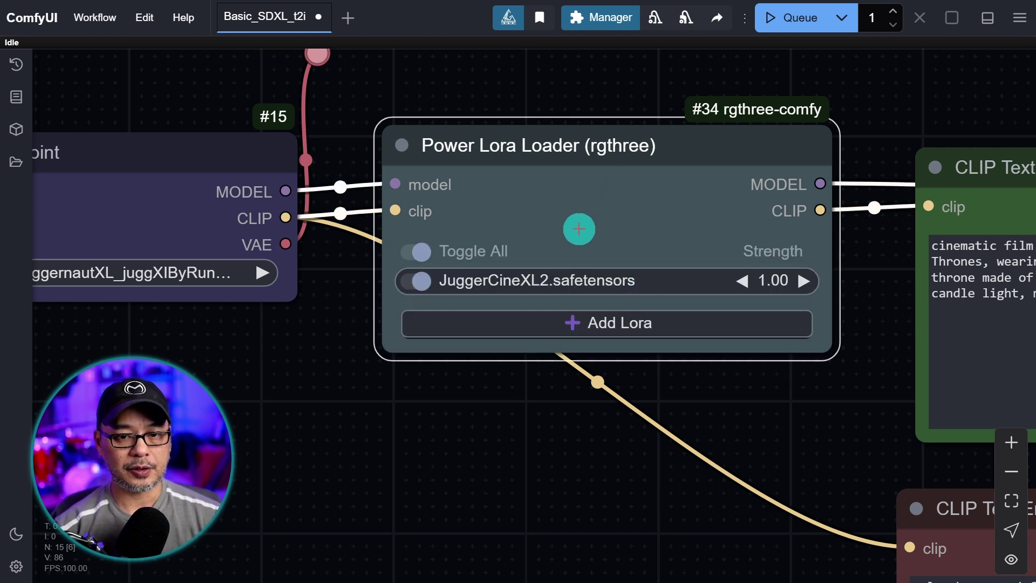
pyautogui.scroll(-2, 650, 225)
pyautogui.scroll(2, 646, 224)
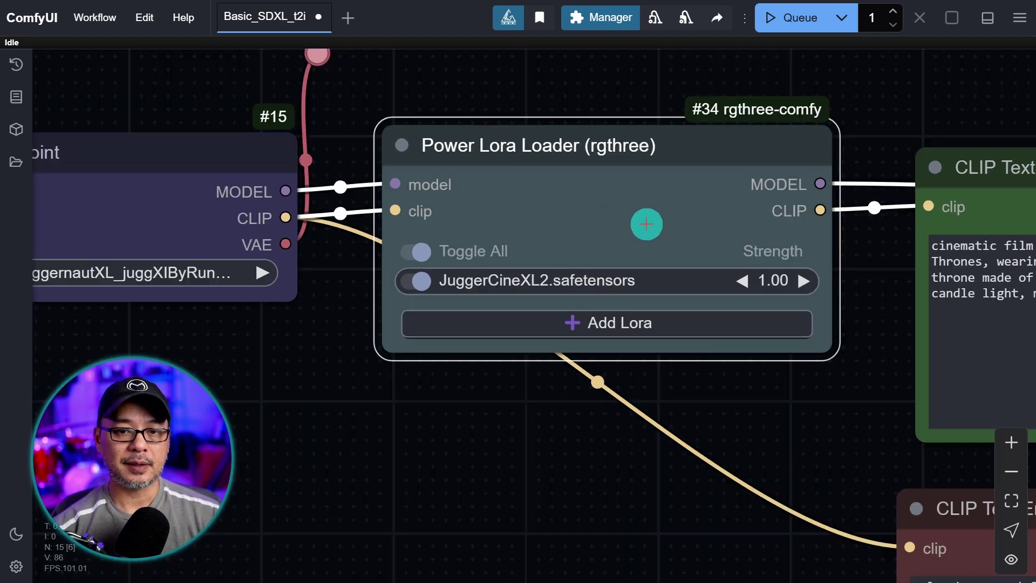
pyautogui.click(422, 281)
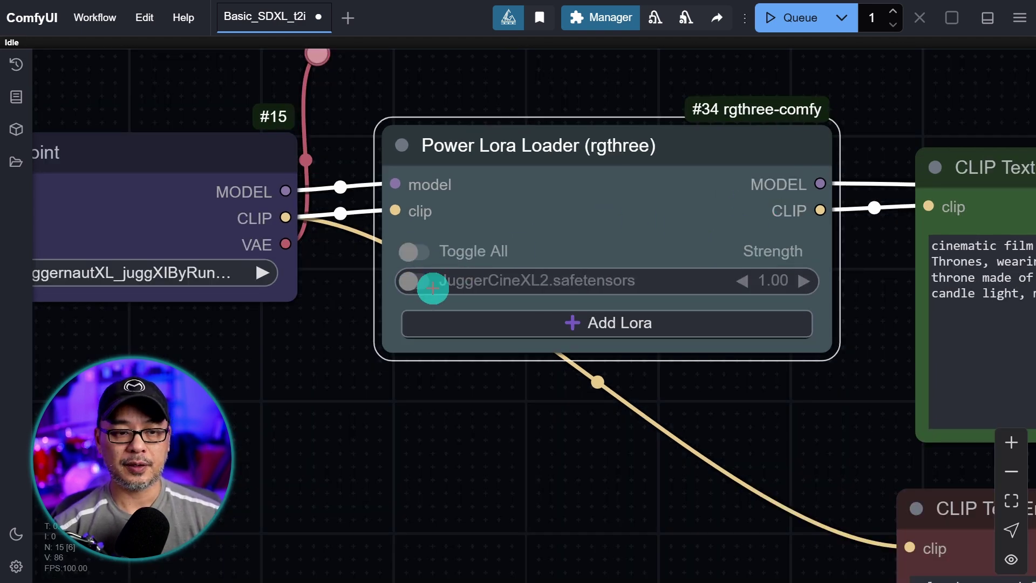
pyautogui.click(430, 279)
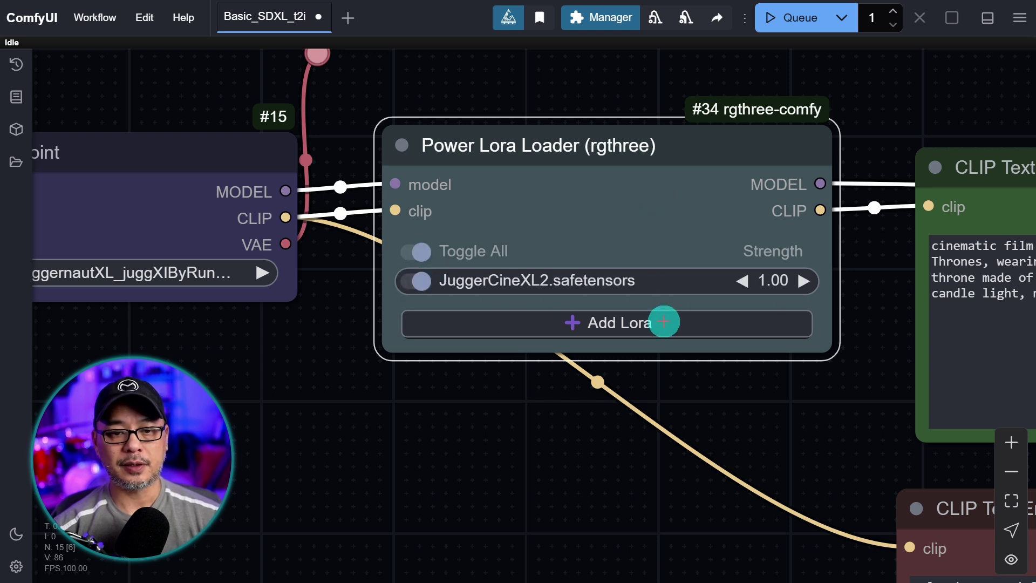
pyautogui.click(780, 280)
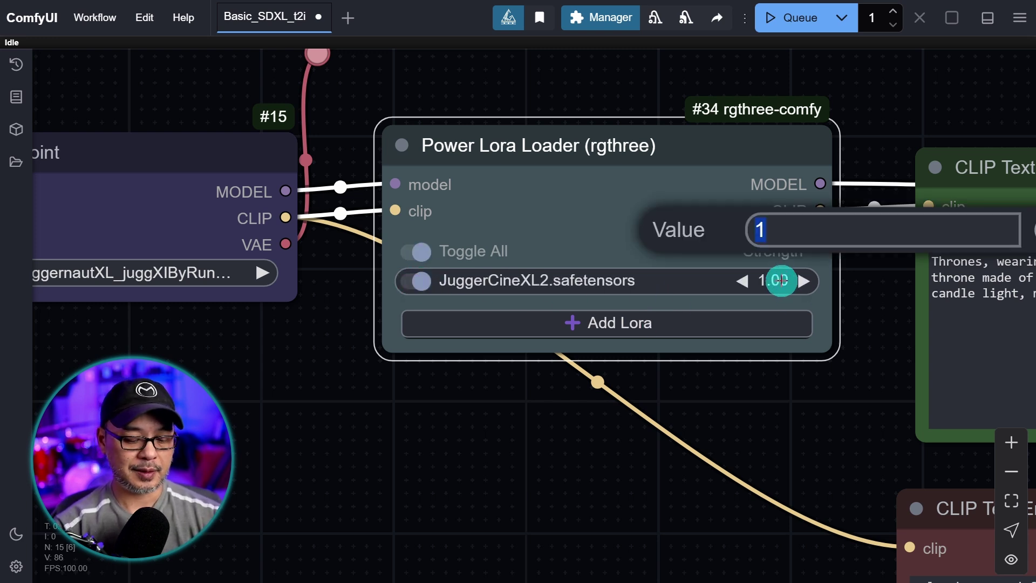
pyautogui.write('.5')
pyautogui.press('Return')
# Add MJ52_v2.0 as a second LoRA at 0.50 strength, then switch both LoRAs off
pyautogui.click(607, 322)
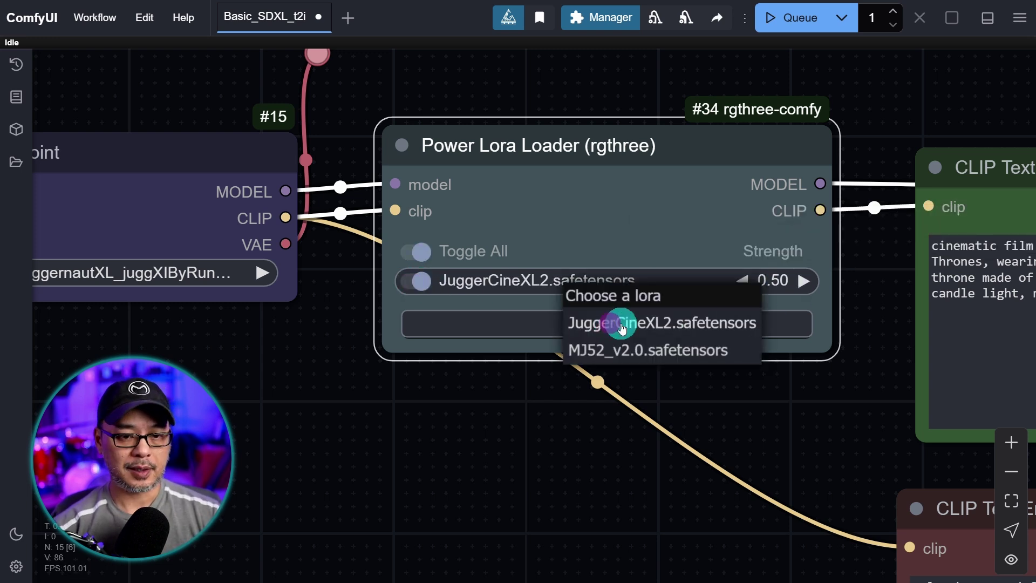
pyautogui.click(672, 357)
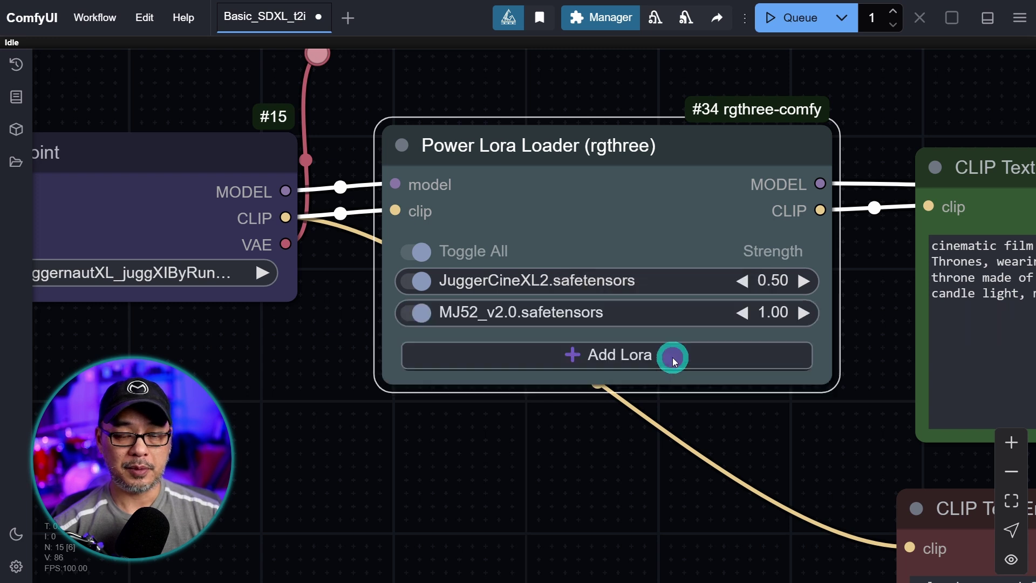
pyautogui.click(773, 312)
pyautogui.press('Return')
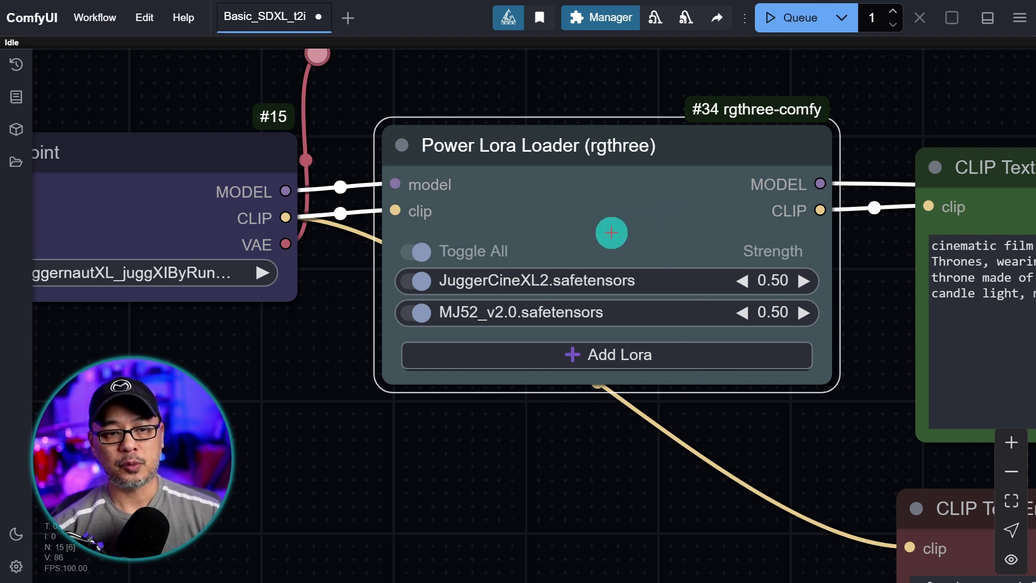
pyautogui.click(413, 252)
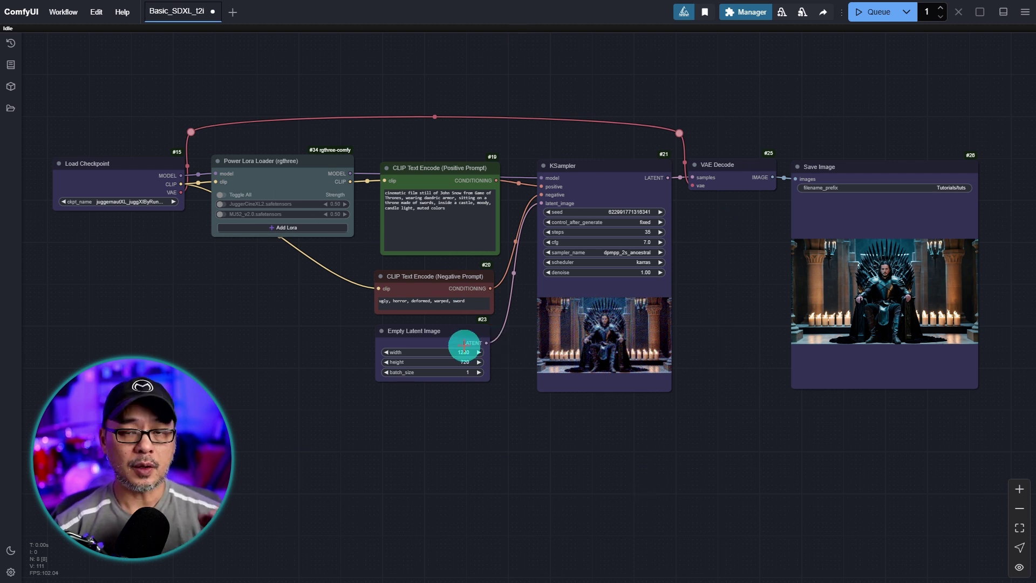
# Group all the selected workflow nodes and enlarge the group to enclose Save Image
pyautogui.moveTo(121, 76); pyautogui.dragTo(888, 504)
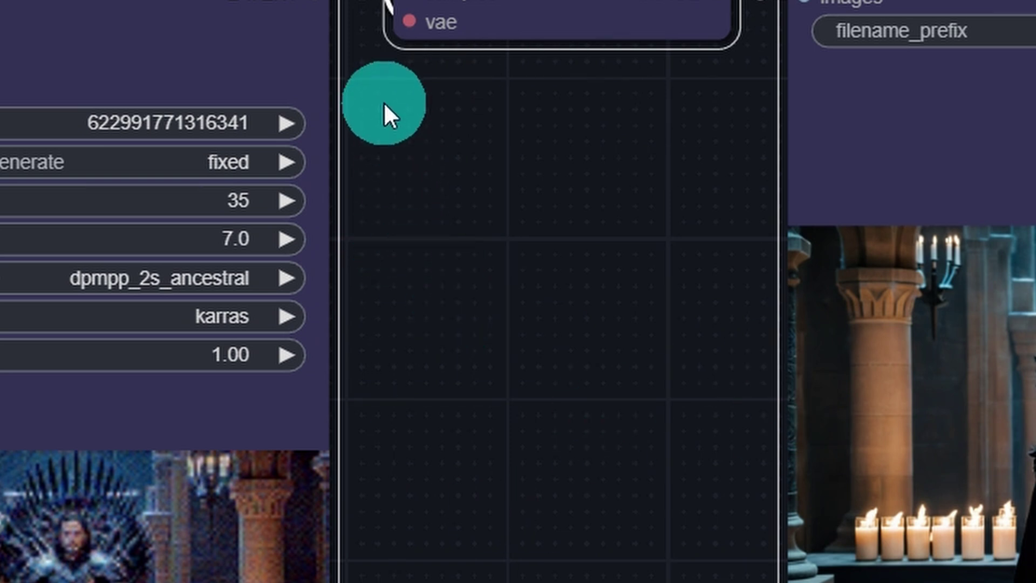
pyautogui.rightClick(384, 104)
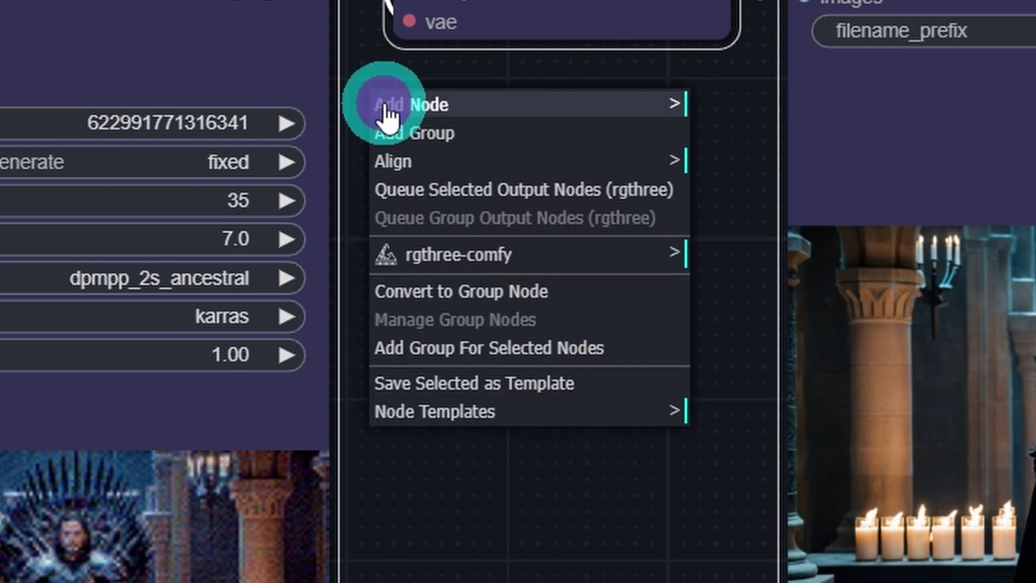
pyautogui.click(473, 367)
pyautogui.scroll(-5, 727, 354)
pyautogui.scroll(1, 727, 354)
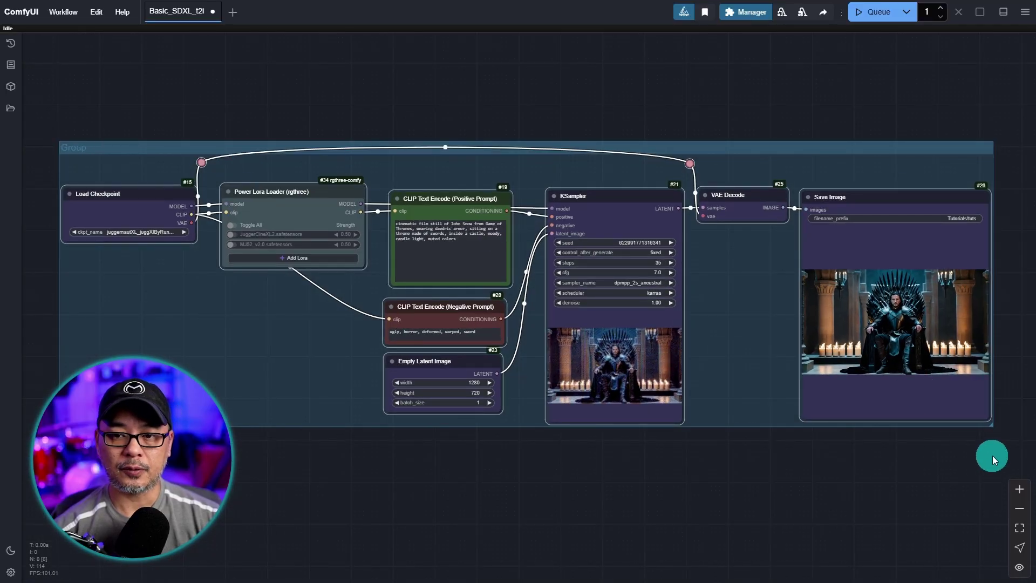
pyautogui.moveTo(992, 456); pyautogui.dragTo(705, 426)
pyautogui.scroll(6, 747, 421)
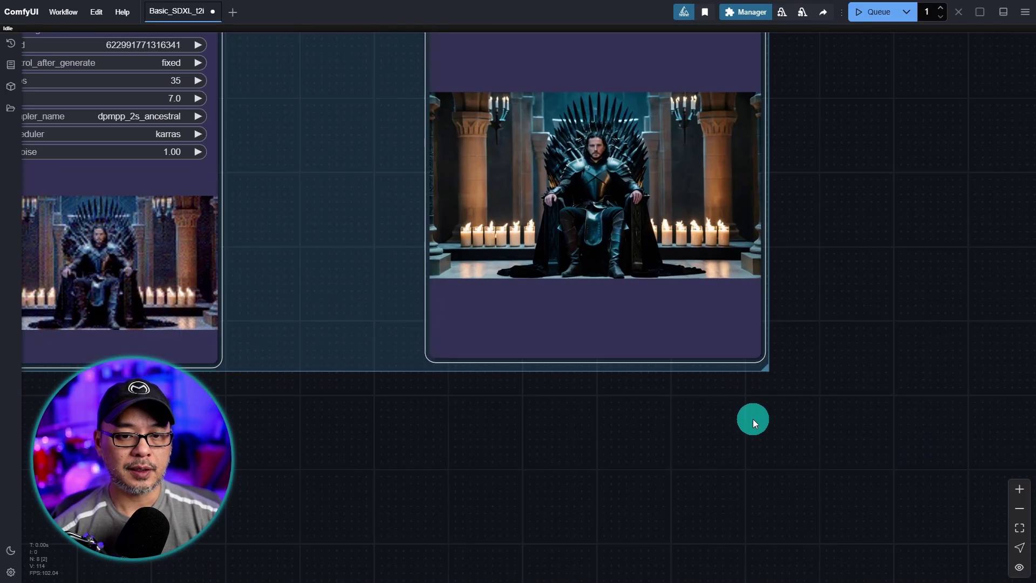
pyautogui.moveTo(765, 367); pyautogui.dragTo(813, 408)
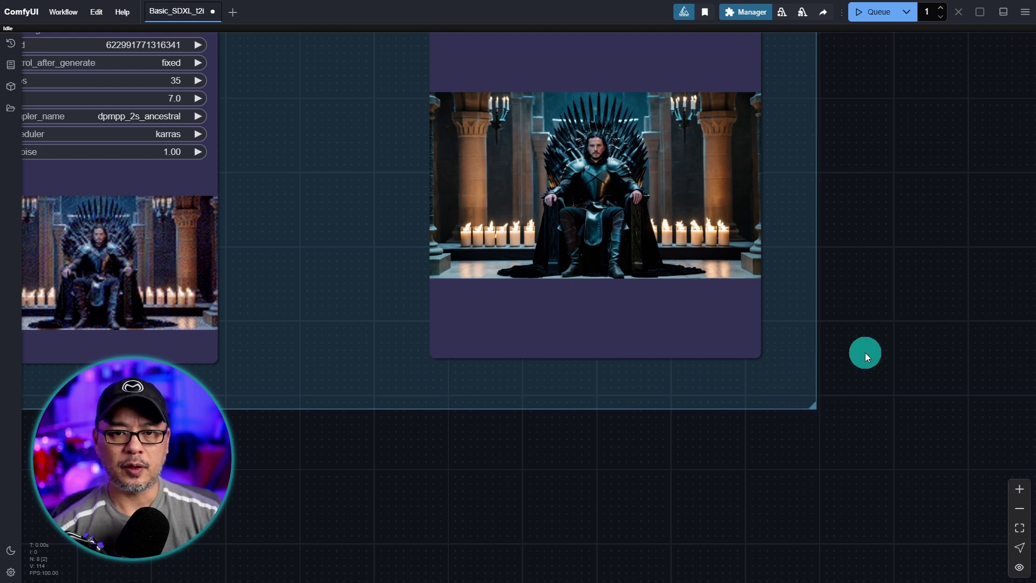
pyautogui.scroll(-3, 863, 351)
pyautogui.moveTo(481, 456); pyautogui.dragTo(638, 513)
pyautogui.scroll(1, 315, 481)
pyautogui.hscroll(-10, 315, 481)
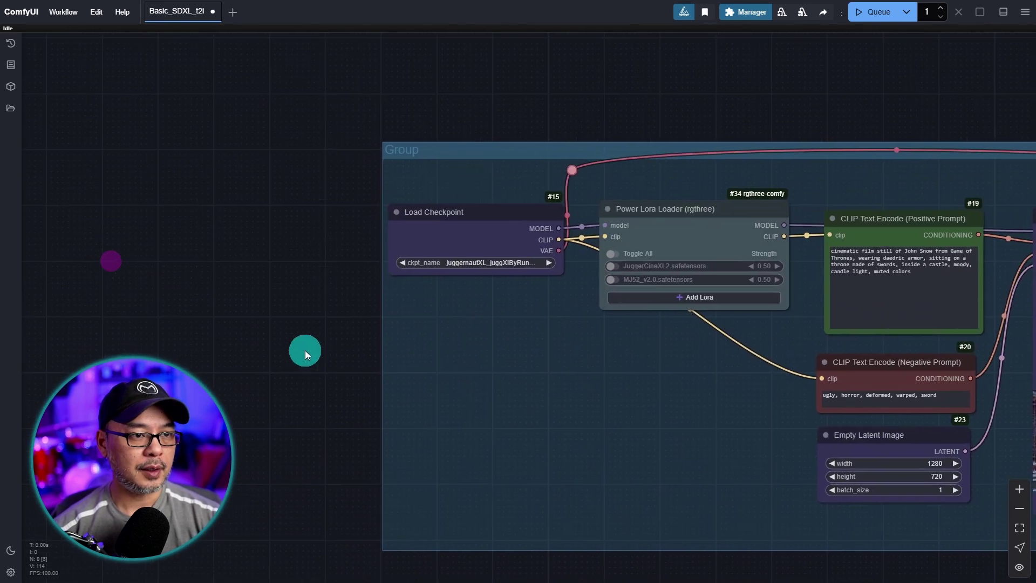
pyautogui.scroll(3, 297, 176)
# Title the new group 'SDXL Generation'
pyautogui.doubleClick(555, 130)
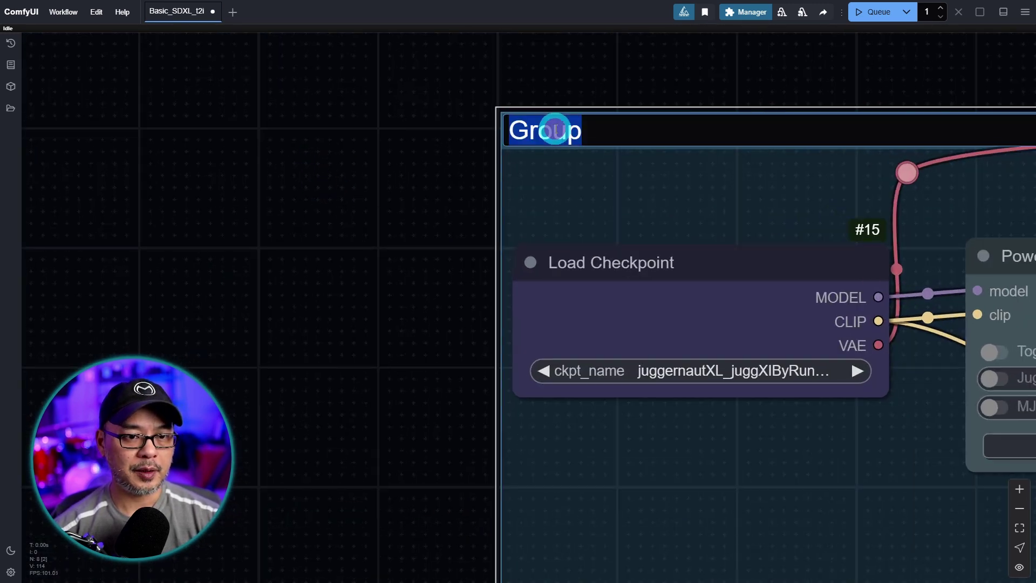
pyautogui.write('SDXOL')
pyautogui.press('BackSpace')
pyautogui.write('L Generation')
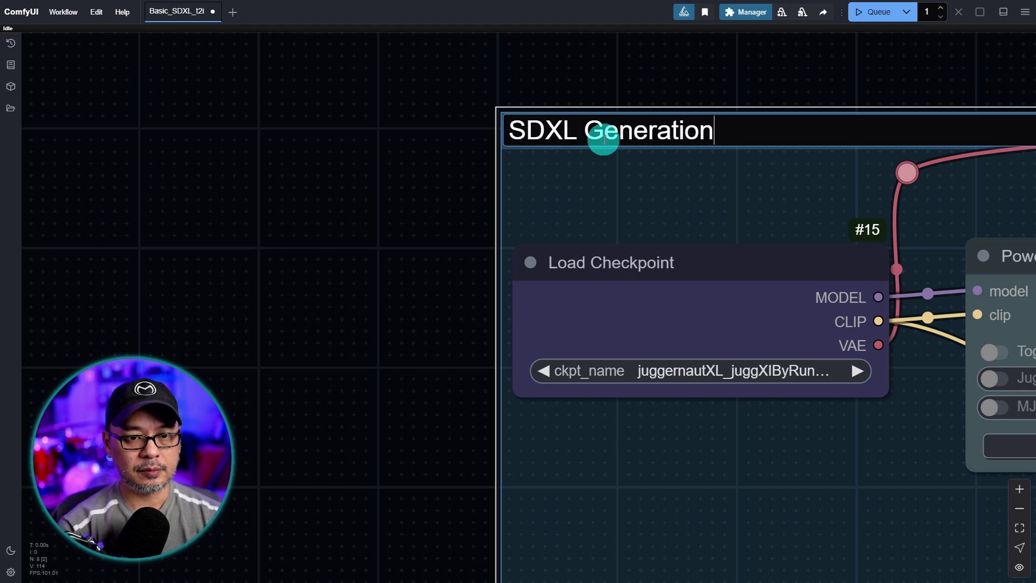
pyautogui.press('Return')
pyautogui.scroll(-5, 786, 65)
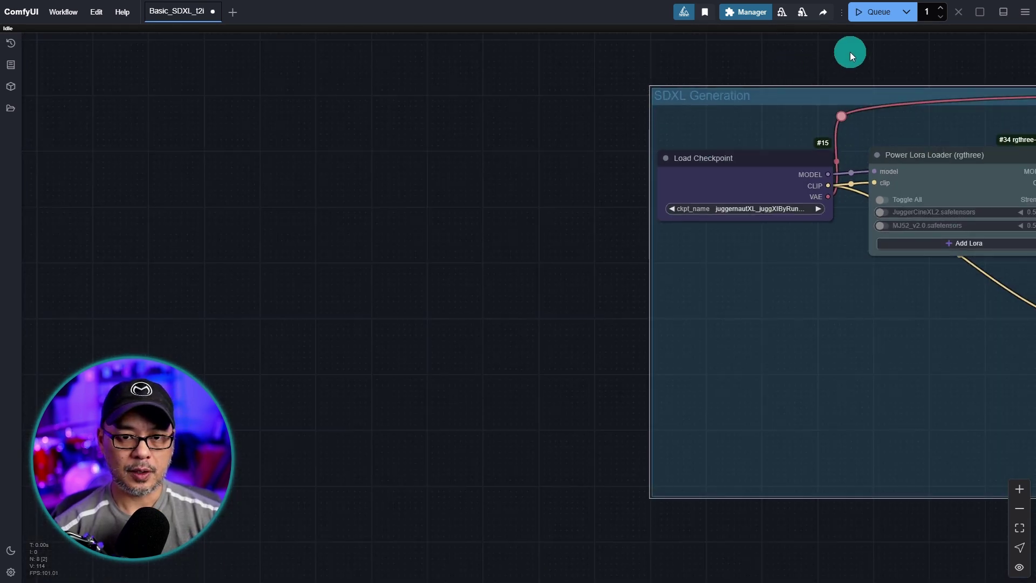
pyautogui.scroll(5, 701, 318)
pyautogui.scroll(7, 645, 355)
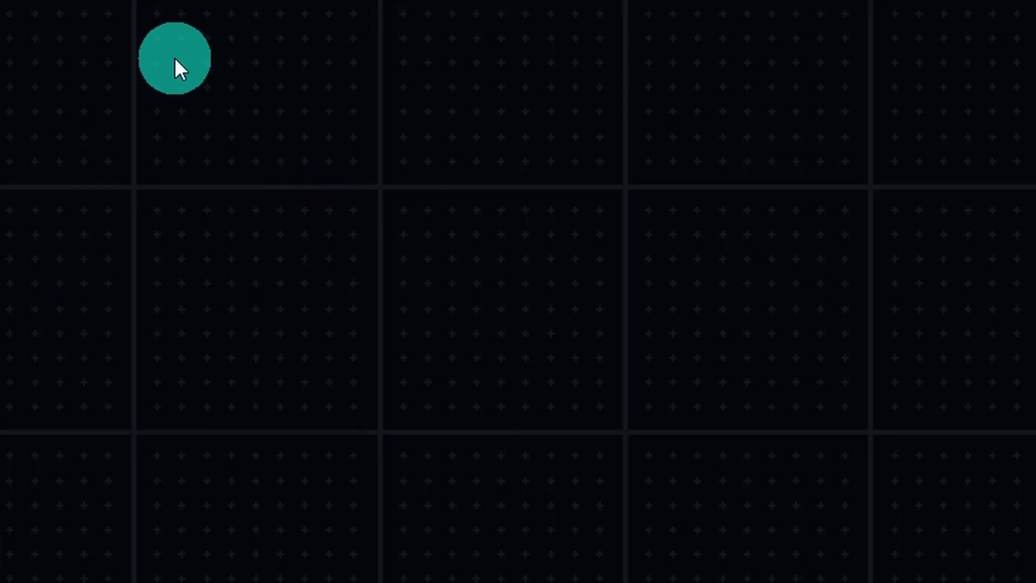
# Add a Fast Groups Bypasser (rgthree) node to the canvas
pyautogui.rightClick(174, 57)
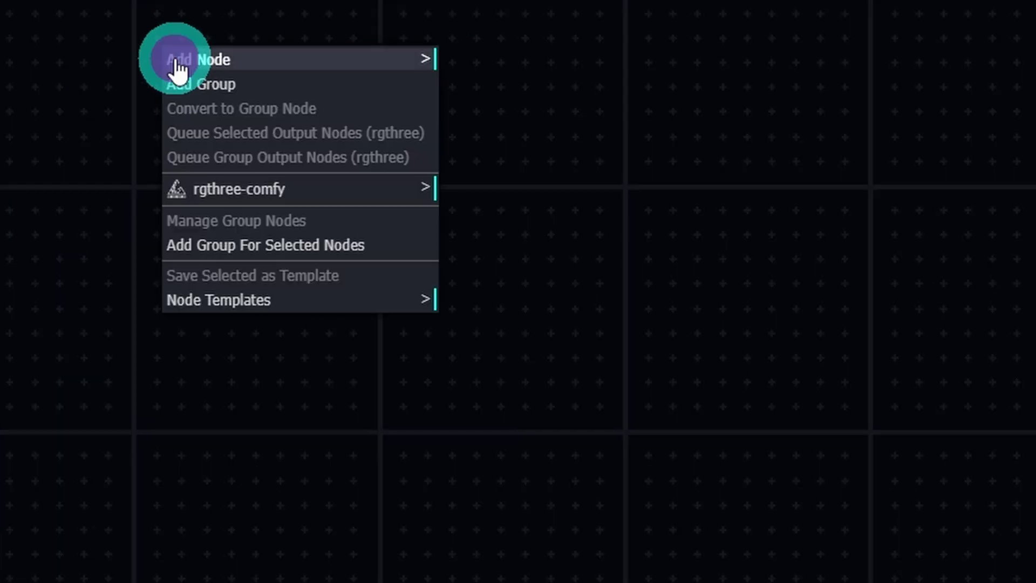
pyautogui.click(235, 64)
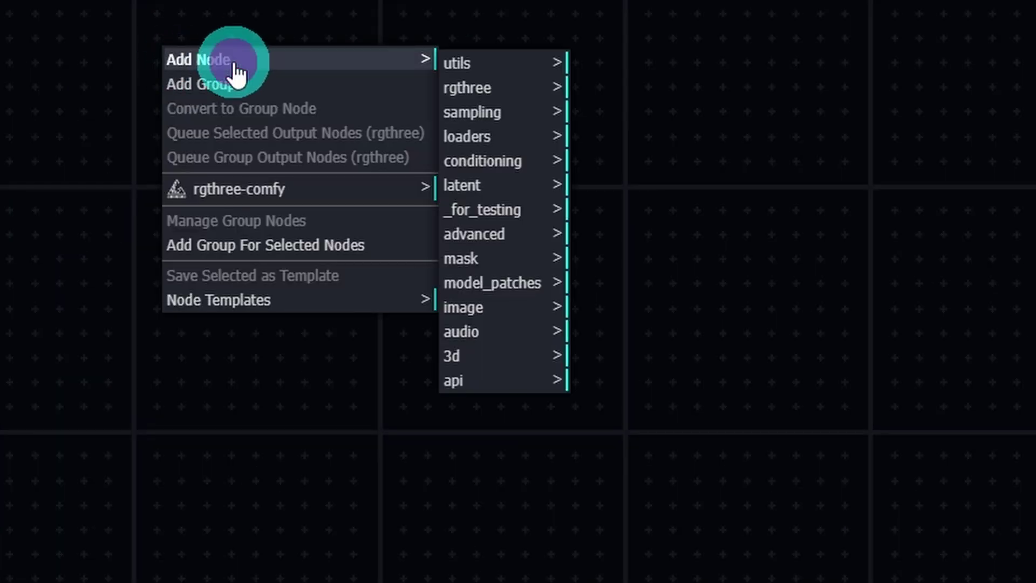
pyautogui.click(485, 93)
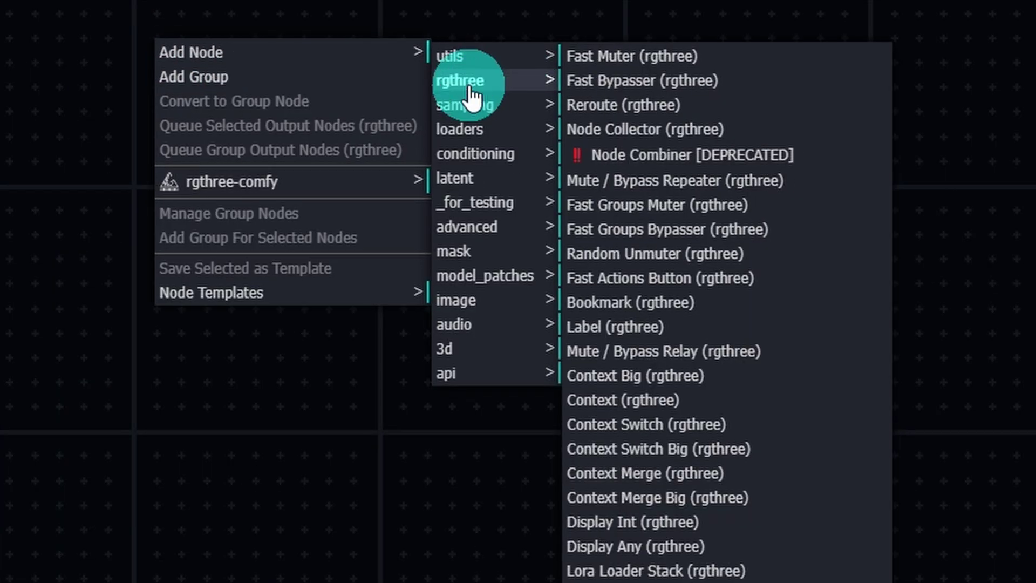
pyautogui.click(615, 237)
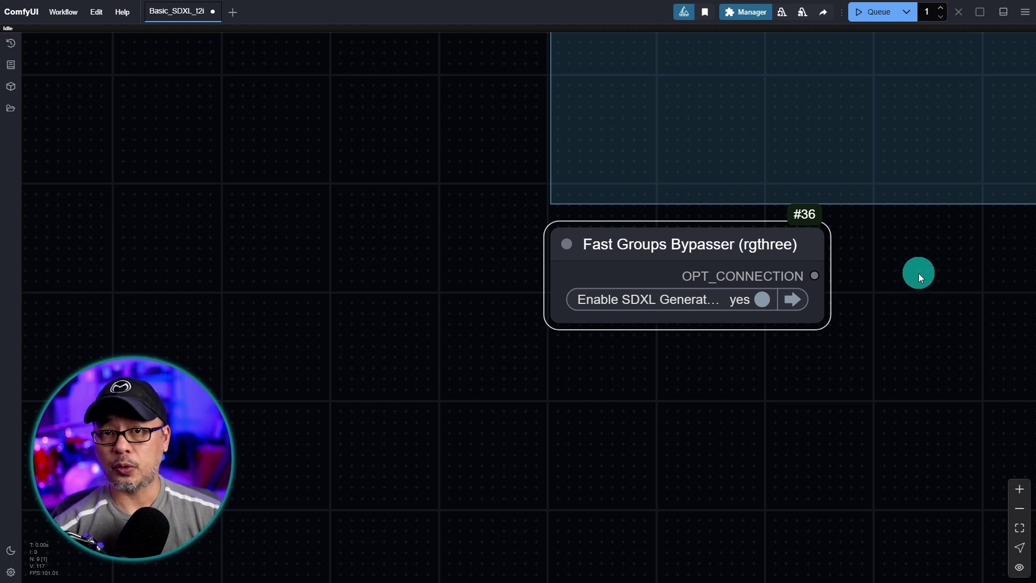
# Bypass the SDXL Generation group with the bypasser toggle, then re-enable it
pyautogui.scroll(-3, 918, 274)
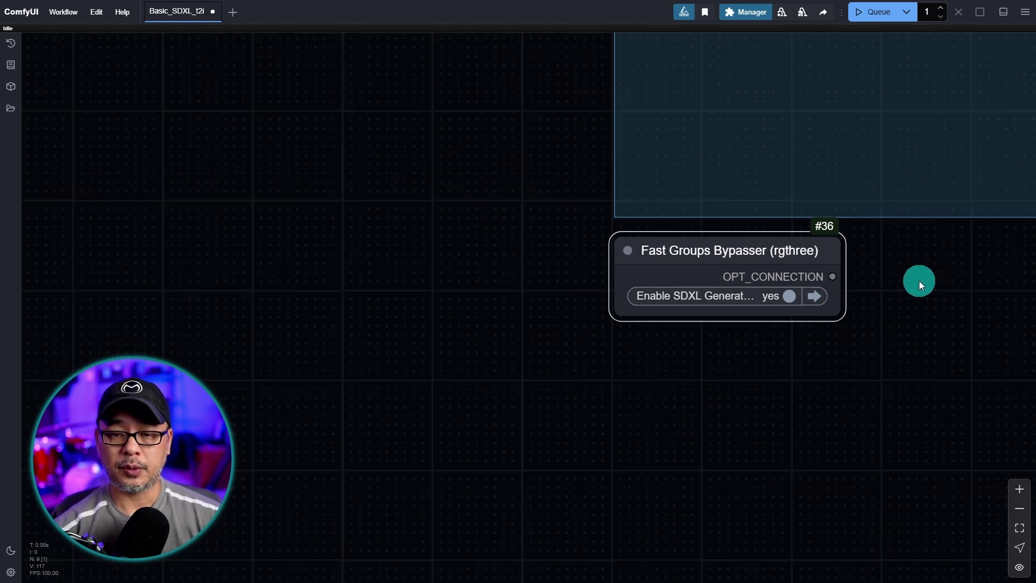
pyautogui.moveTo(918, 279); pyautogui.dragTo(269, 449)
pyautogui.scroll(-3, 744, 370)
pyautogui.click(272, 440)
pyautogui.scroll(-1, 548, 534)
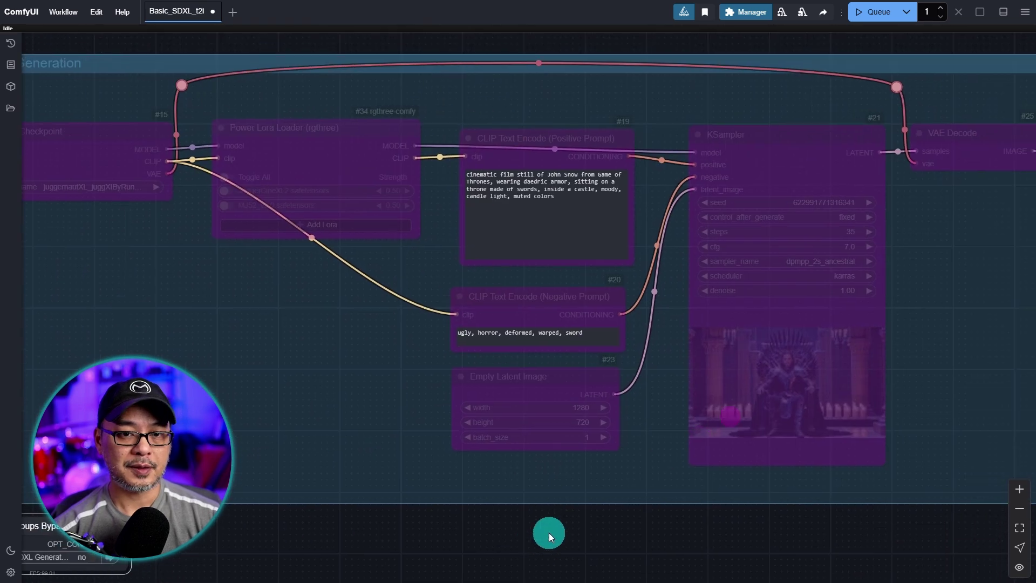
pyautogui.scroll(1, 277, 495)
pyautogui.moveTo(278, 494); pyautogui.dragTo(866, 404)
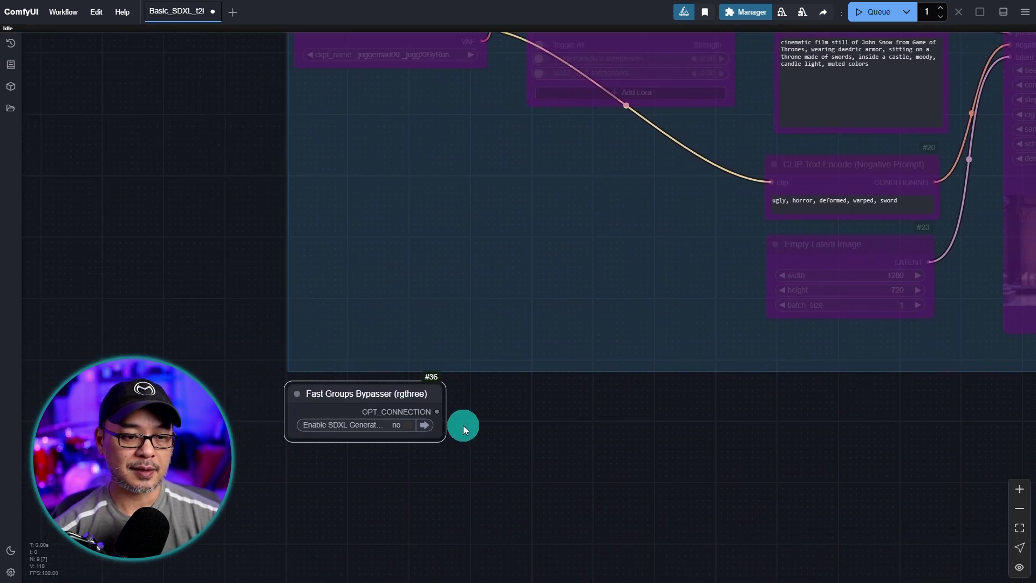
pyautogui.scroll(-2, 463, 426)
pyautogui.click(474, 361)
pyautogui.scroll(1, 804, 370)
pyautogui.moveTo(805, 370); pyautogui.dragTo(536, 474)
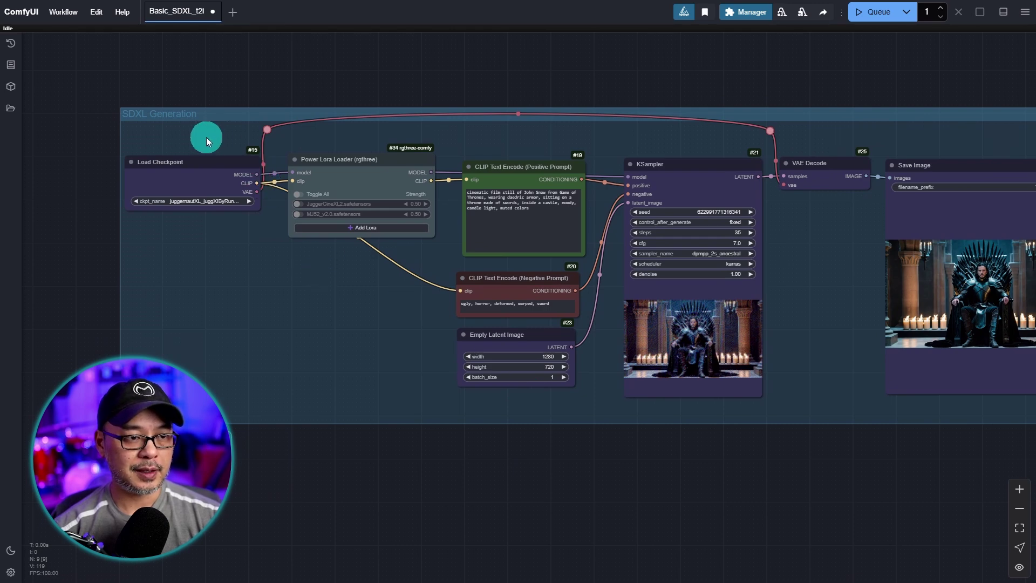
# Select the group's eight nodes, then paste a copy below the group, under the bypasser
pyautogui.moveTo(206, 139); pyautogui.dragTo(998, 426)
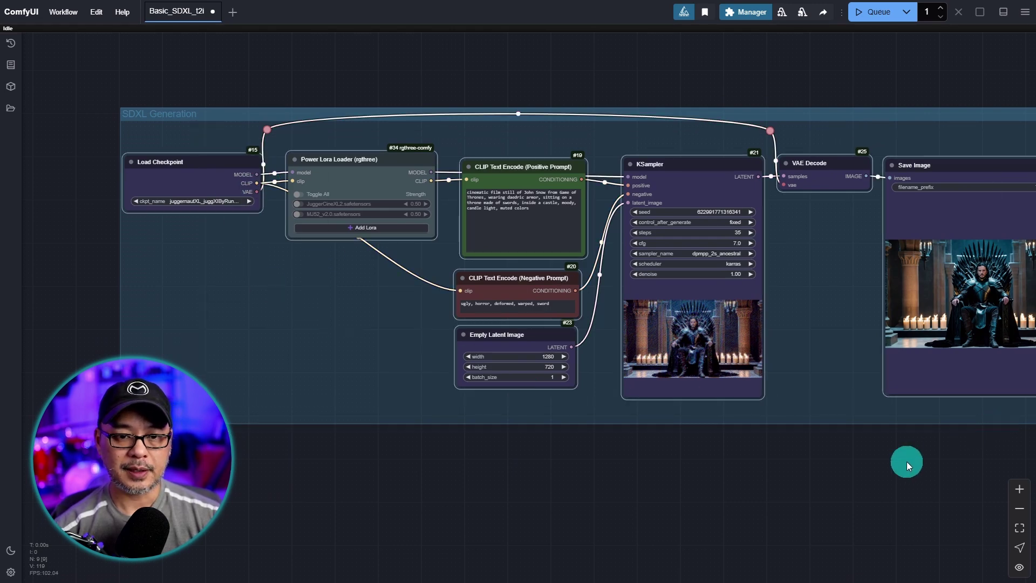
pyautogui.moveTo(734, 510); pyautogui.dragTo(625, 517)
pyautogui.scroll(1, 693, 121)
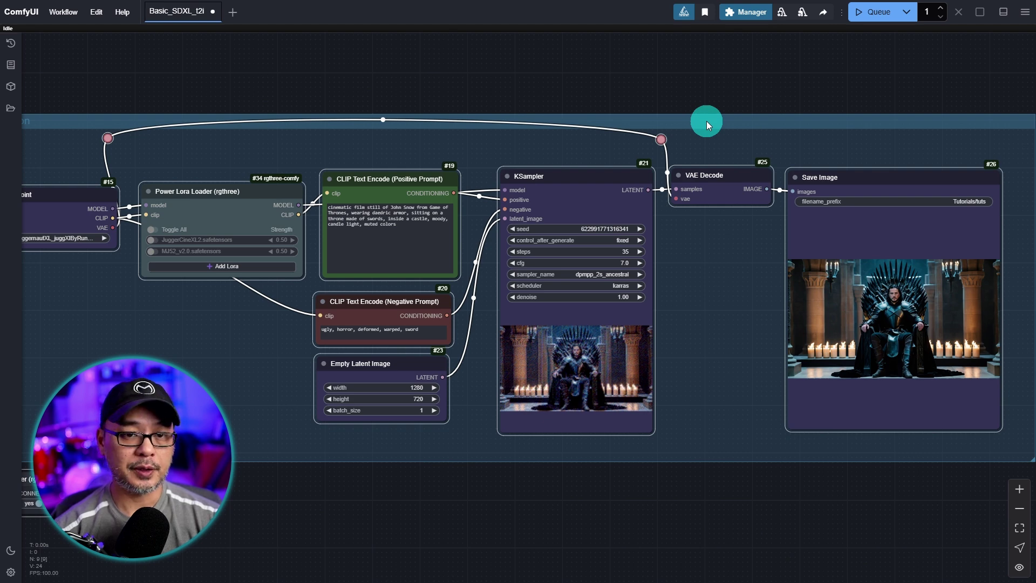
pyautogui.scroll(-3, 709, 478)
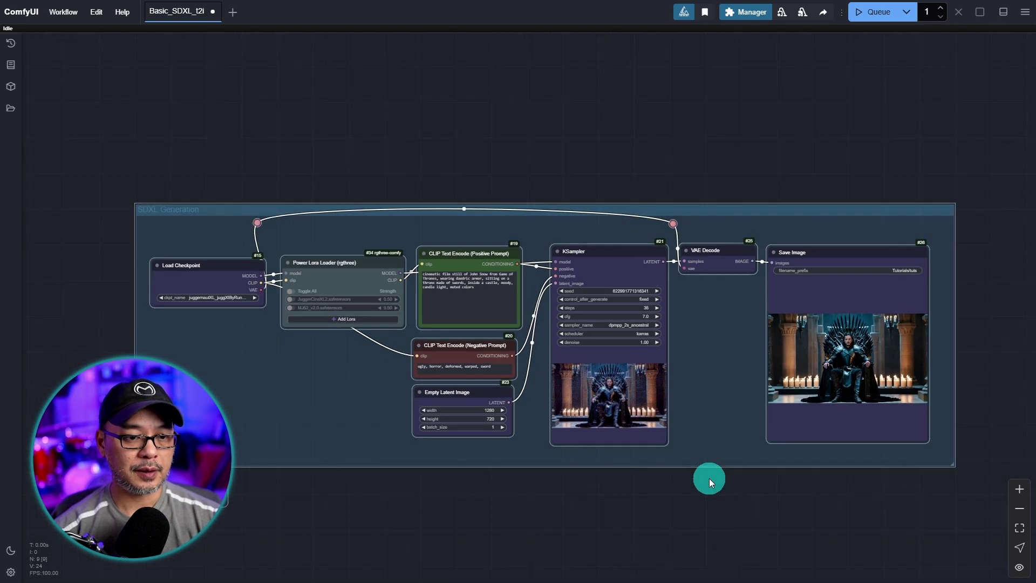
pyautogui.moveTo(709, 478); pyautogui.dragTo(747, 337)
pyautogui.moveTo(640, 429); pyautogui.dragTo(701, 347)
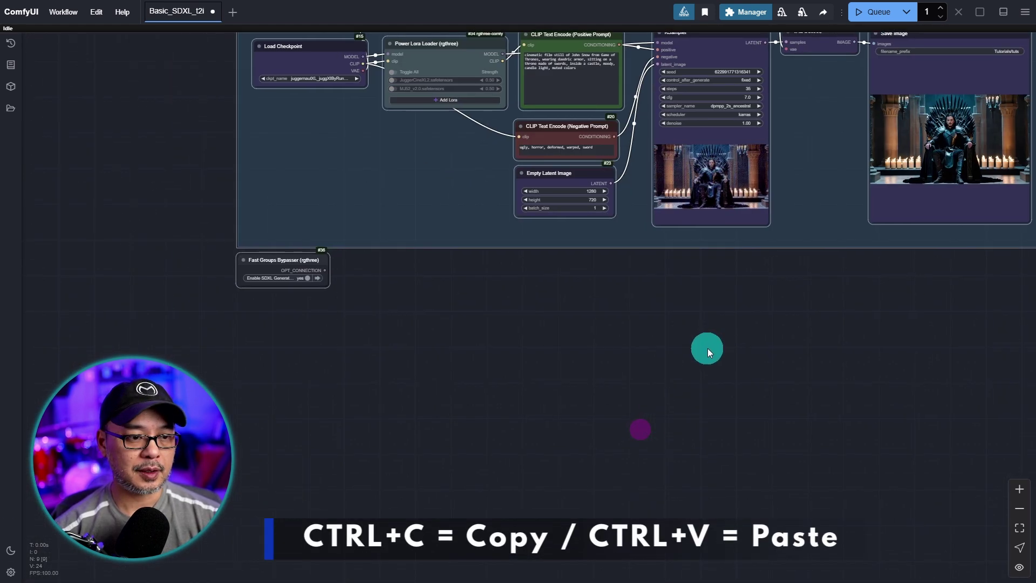
pyautogui.scroll(2, 564, 348)
pyautogui.scroll(-2, 564, 347)
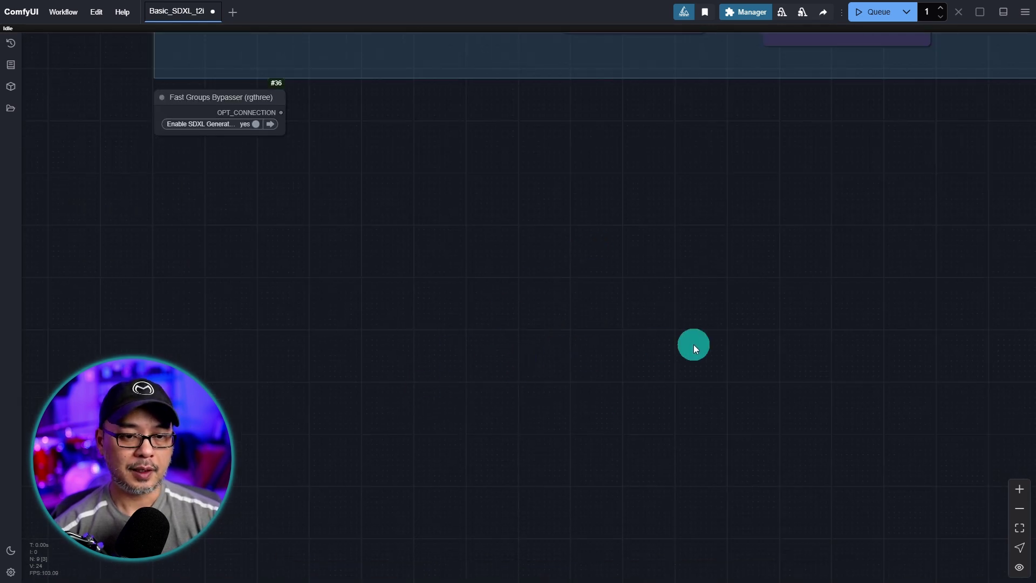
pyautogui.hotkey('ctrl', 'v')
pyautogui.moveTo(778, 352); pyautogui.dragTo(253, 157)
pyautogui.scroll(-1, 254, 158)
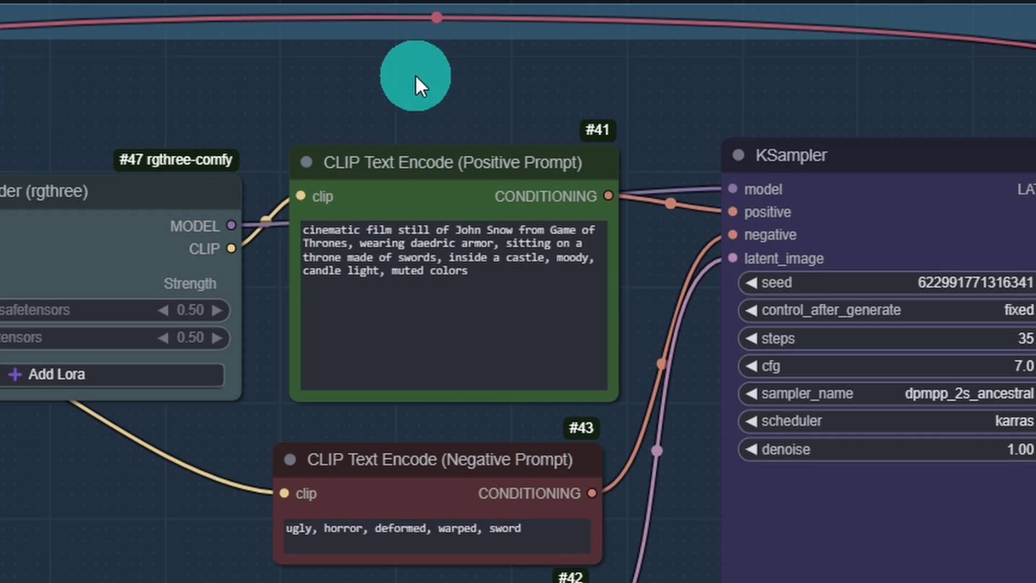
# Tint the pasted group cyan
pyautogui.rightClick(560, 172)
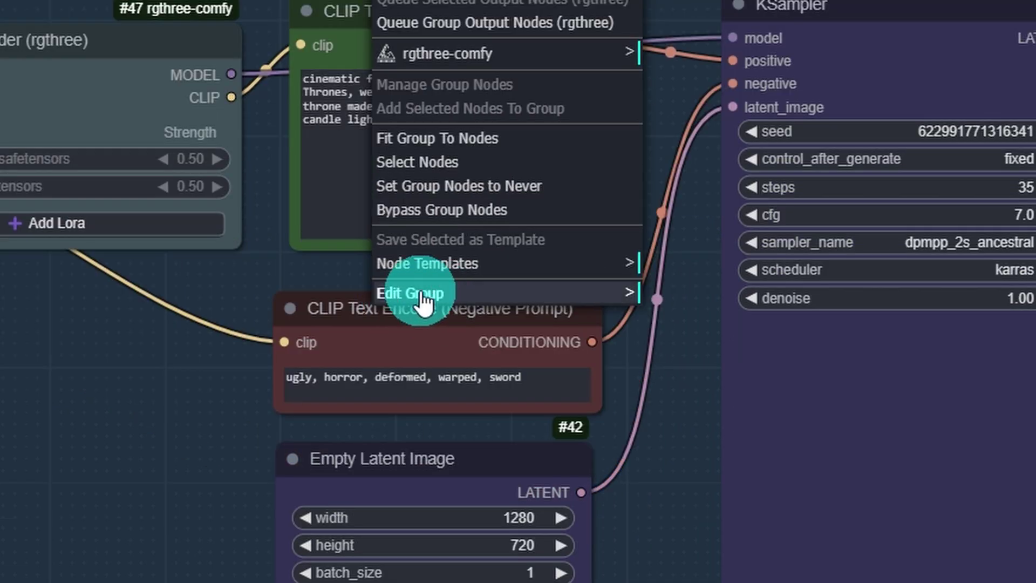
pyautogui.click(421, 294)
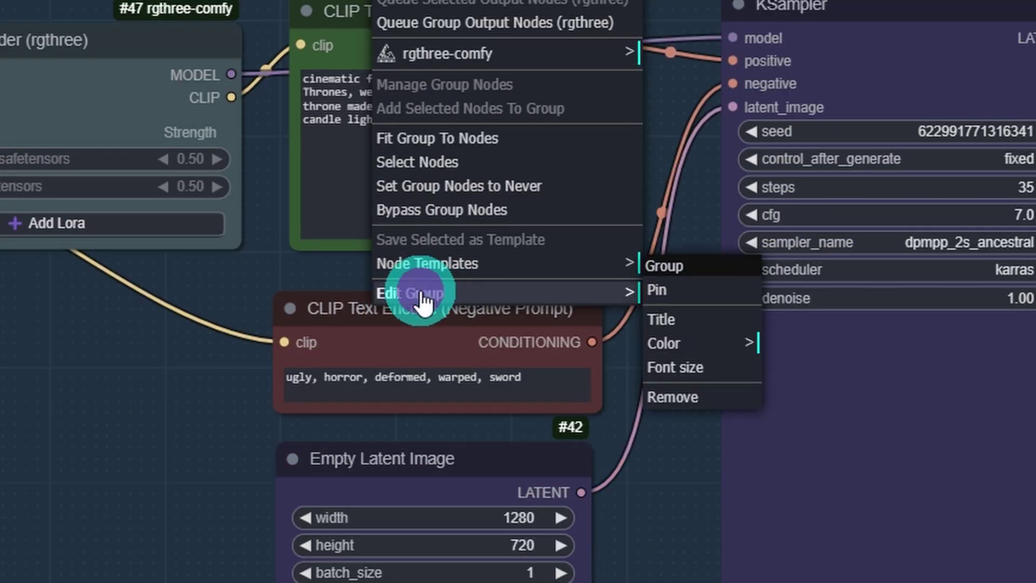
pyautogui.click(696, 356)
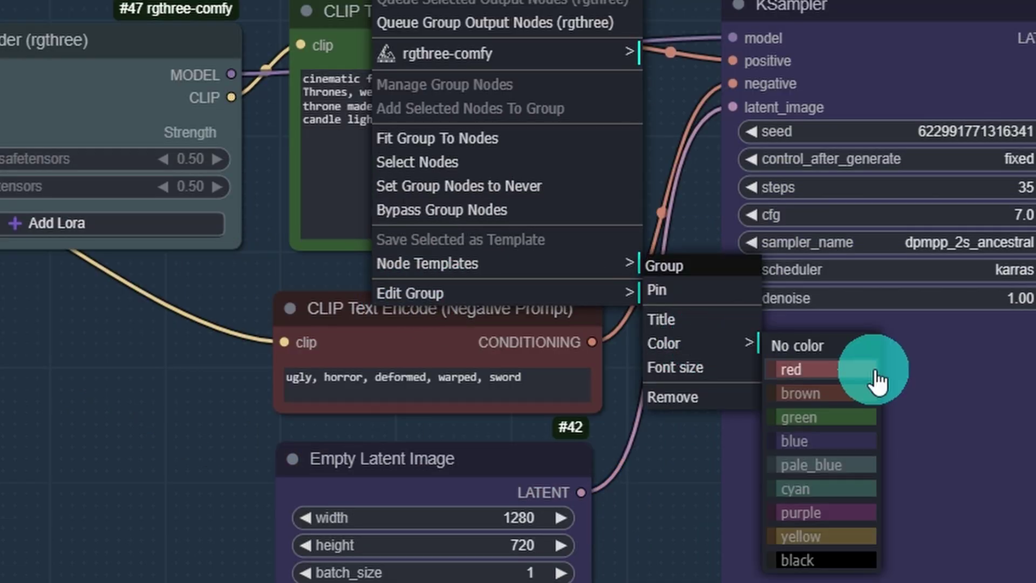
pyautogui.click(862, 502)
# Retitle the pasted group 'SDXL Img2Img' and nudge it slightly up
pyautogui.scroll(3, 453, 173)
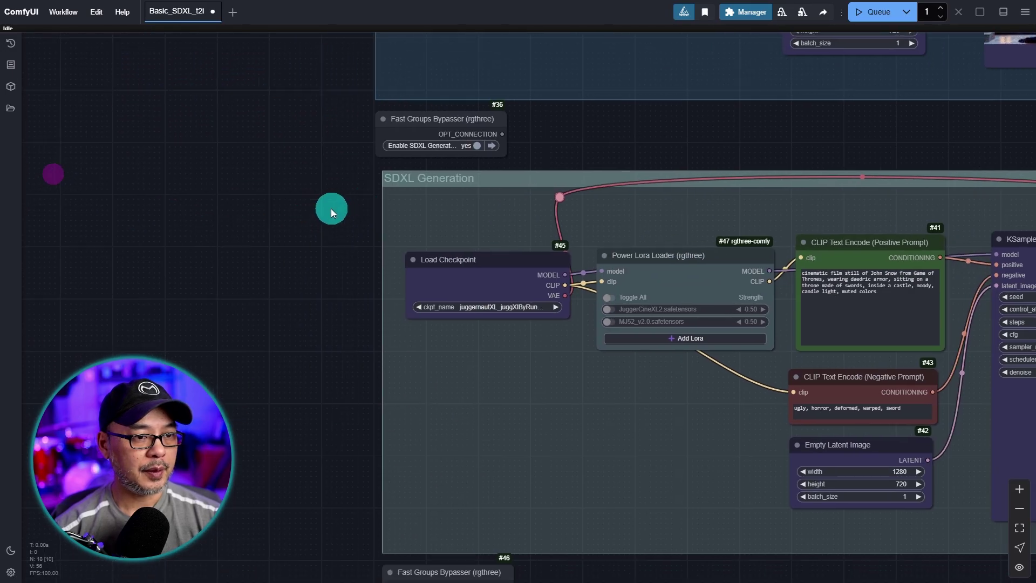
pyautogui.moveTo(336, 208); pyautogui.dragTo(454, 205)
pyautogui.scroll(6, 464, 205)
pyautogui.doubleClick(563, 164)
pyautogui.write('SDXL Img2Img')
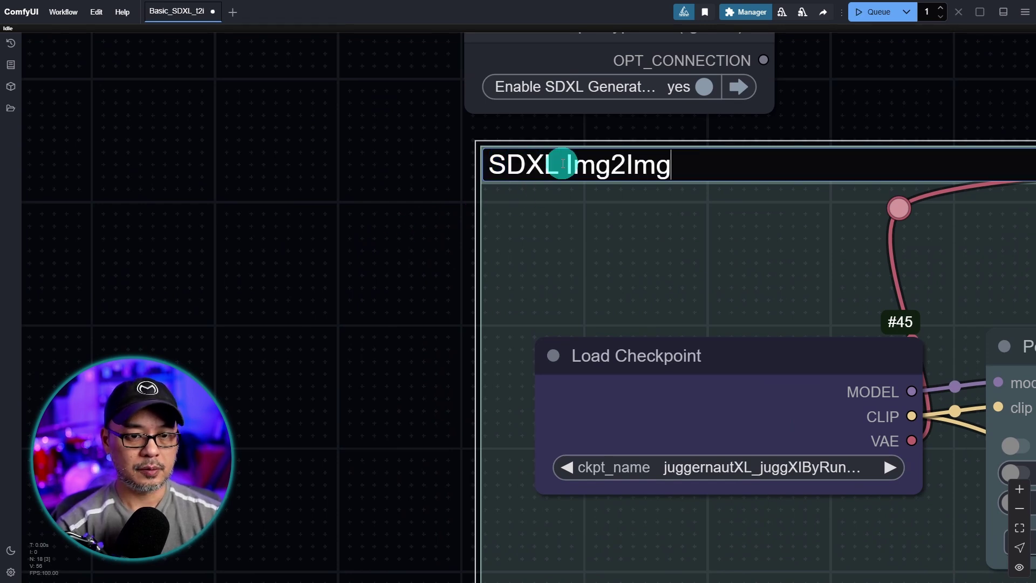
pyautogui.press('Return')
pyautogui.scroll(3, 814, 275)
pyautogui.moveTo(814, 275); pyautogui.dragTo(812, 258)
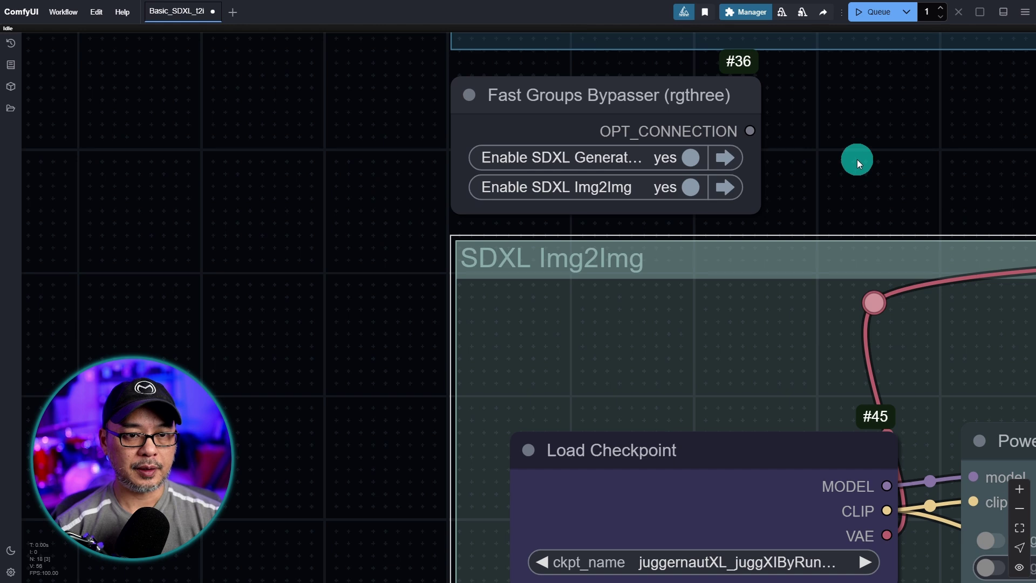
# Toggle the SDXL Generation group off and back on in the bypasser
pyautogui.scroll(3, 839, 153)
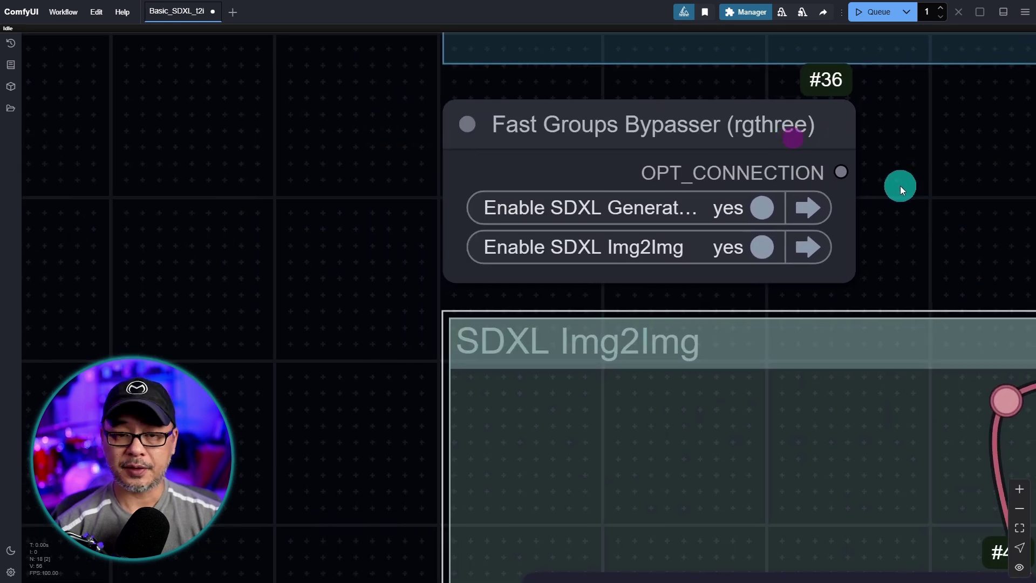
pyautogui.scroll(-3, 937, 187)
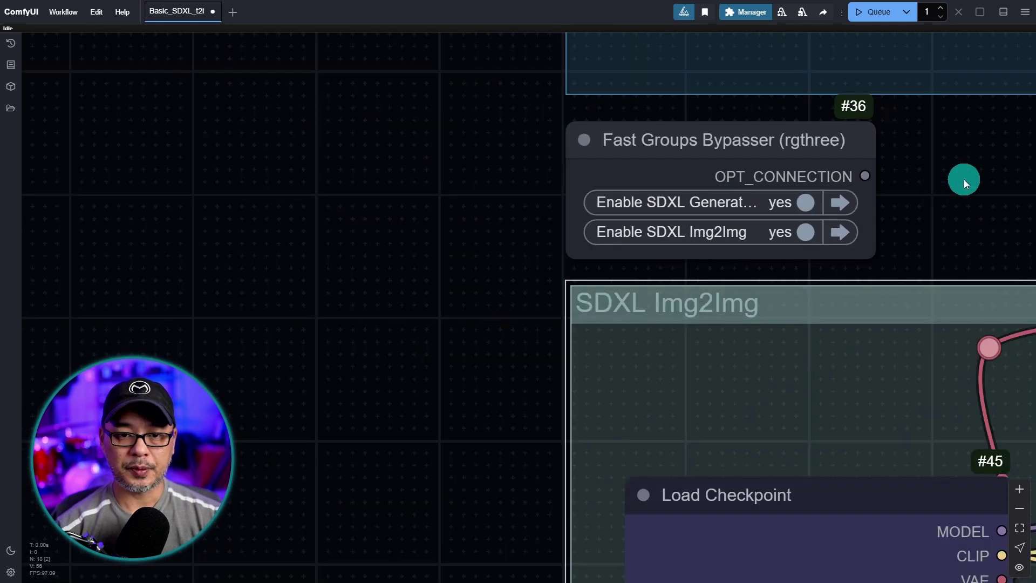
pyautogui.scroll(-5, 539, 353)
pyautogui.moveTo(962, 181); pyautogui.dragTo(478, 384)
pyautogui.click(404, 395)
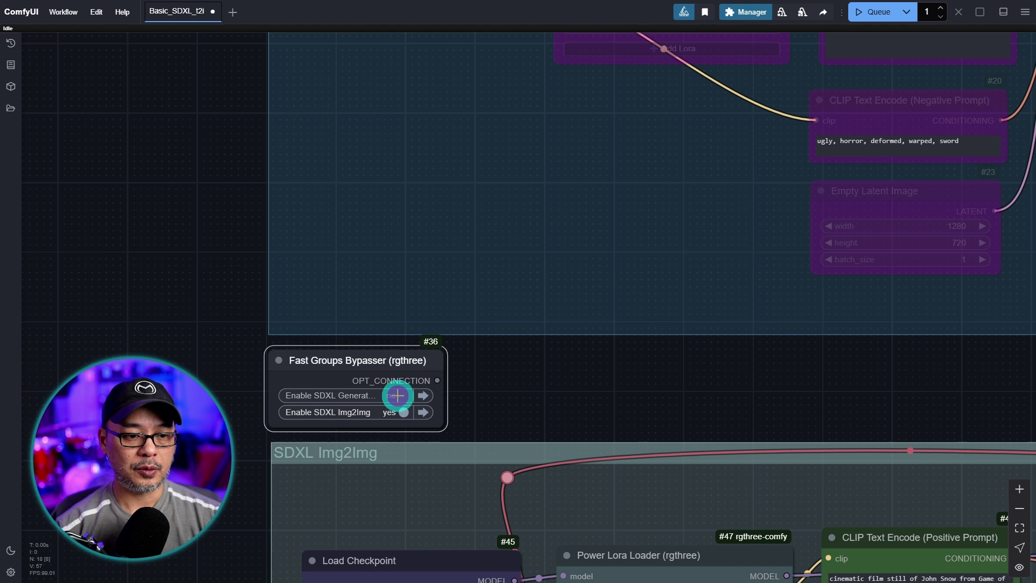
pyautogui.click(399, 396)
pyautogui.moveTo(619, 396); pyautogui.dragTo(727, 158)
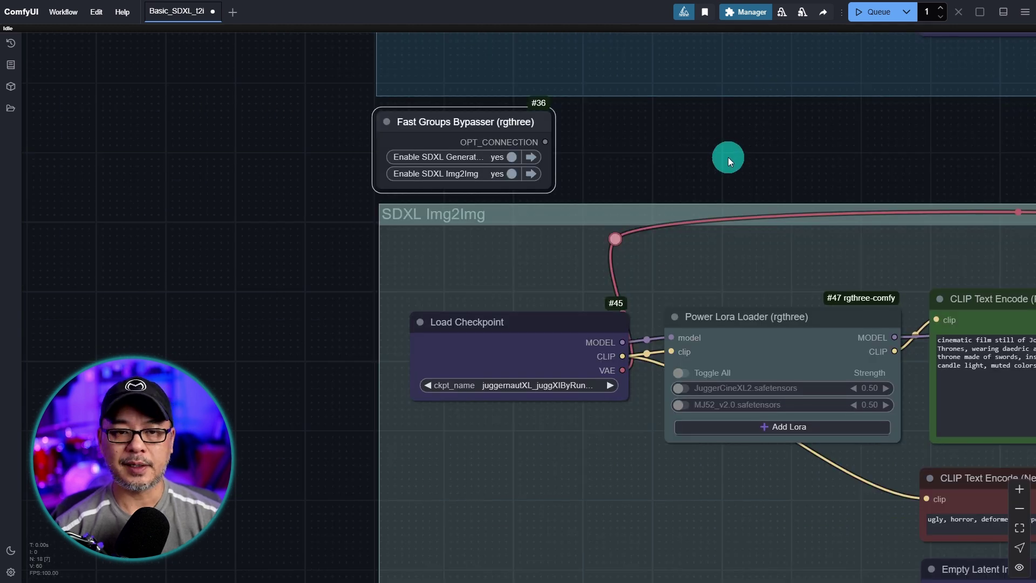
# Add a Load Image node with 35mm-11.jpg on the SDXL Img2Img group's left side
pyautogui.press('.')
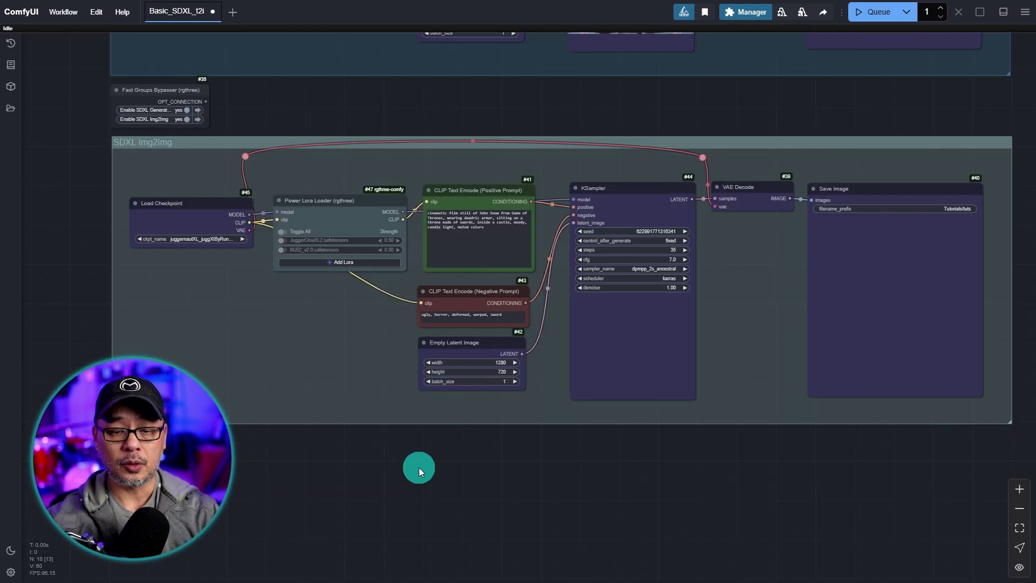
pyautogui.moveTo(376, 468); pyautogui.dragTo(634, 470)
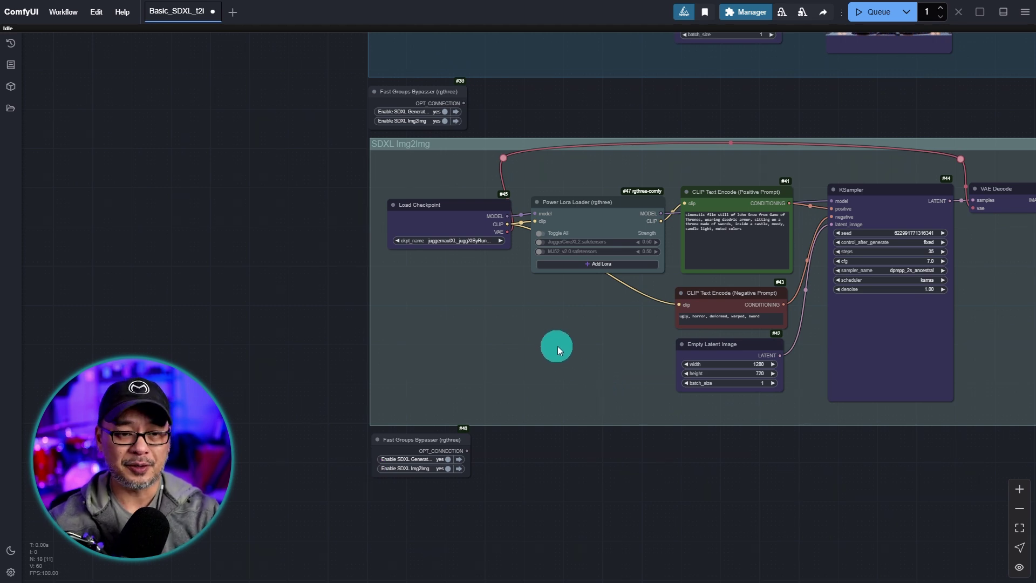
pyautogui.scroll(8, 544, 341)
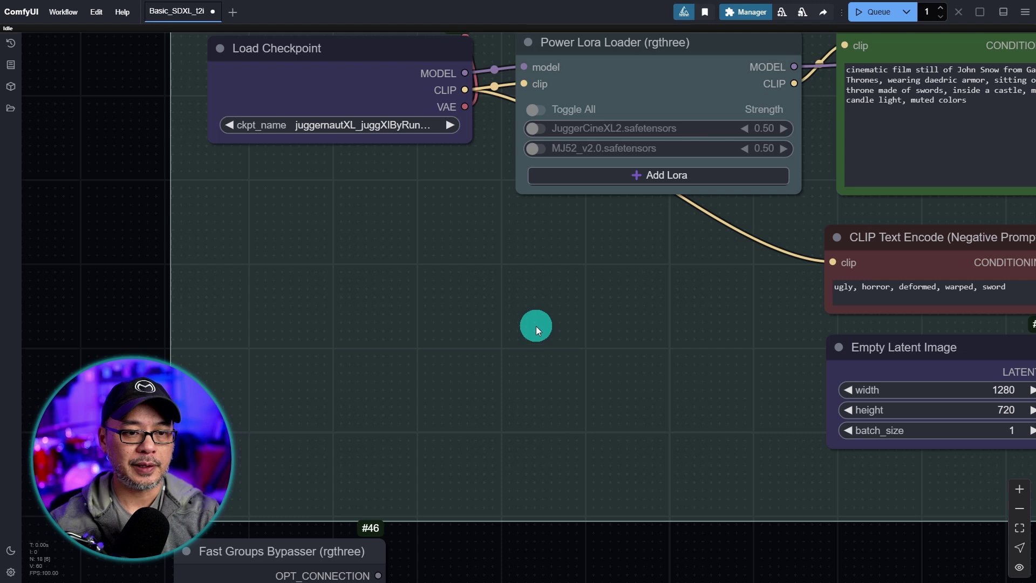
pyautogui.scroll(2, 536, 325)
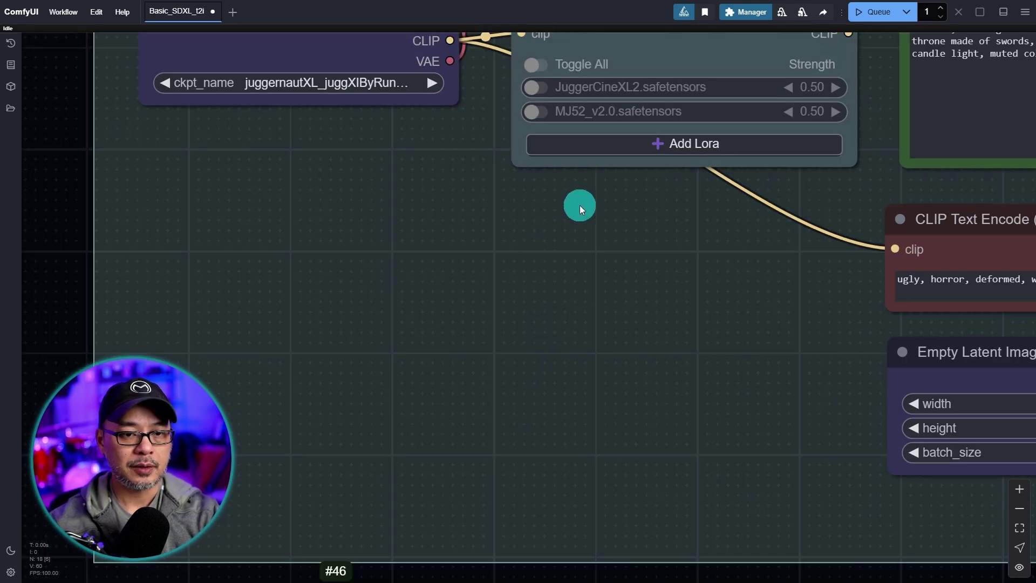
pyautogui.rightClick(579, 205)
pyautogui.moveTo(581, 207)
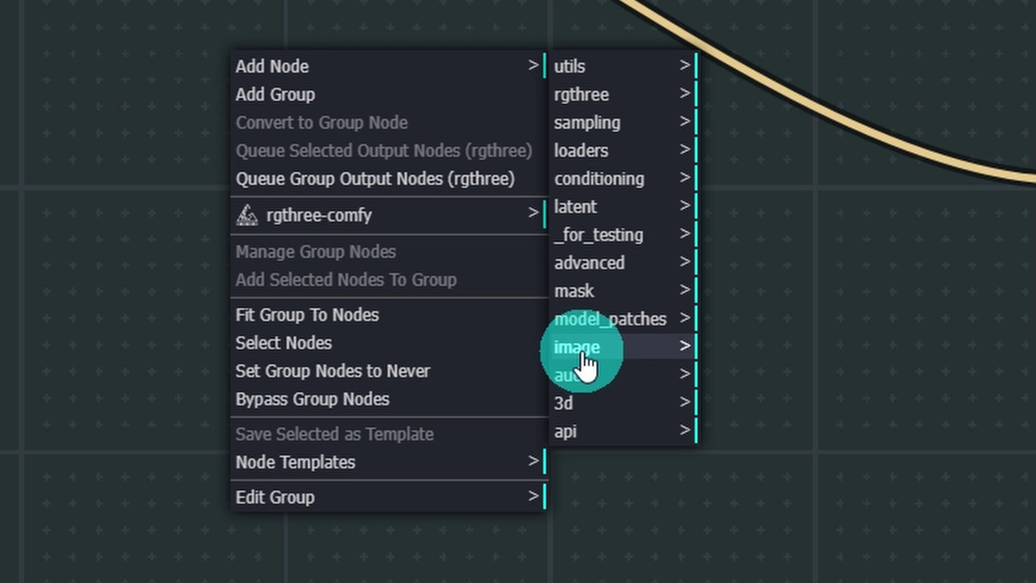
pyautogui.click(582, 360)
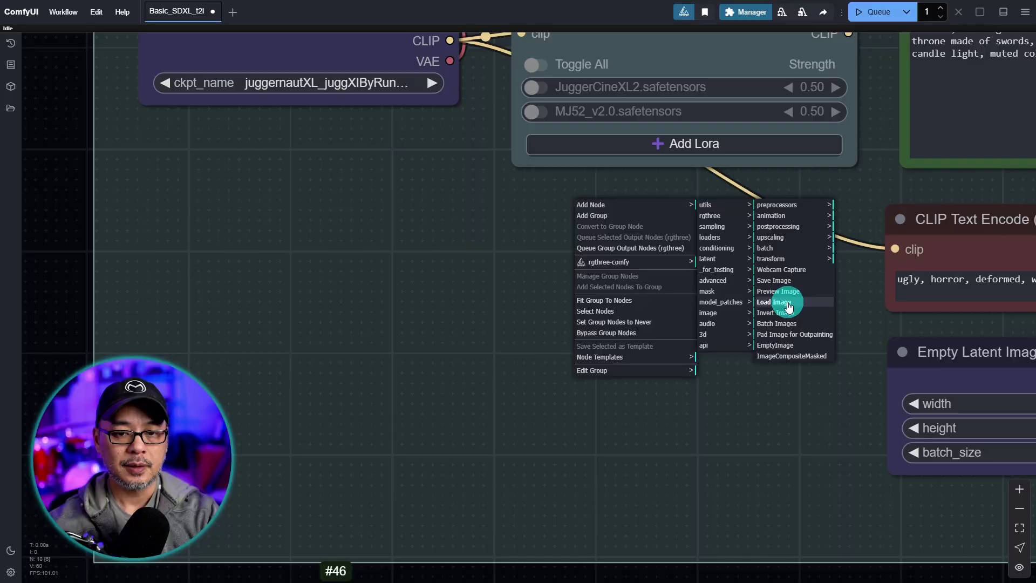
pyautogui.click(789, 324)
pyautogui.moveTo(778, 211); pyautogui.dragTo(326, 180)
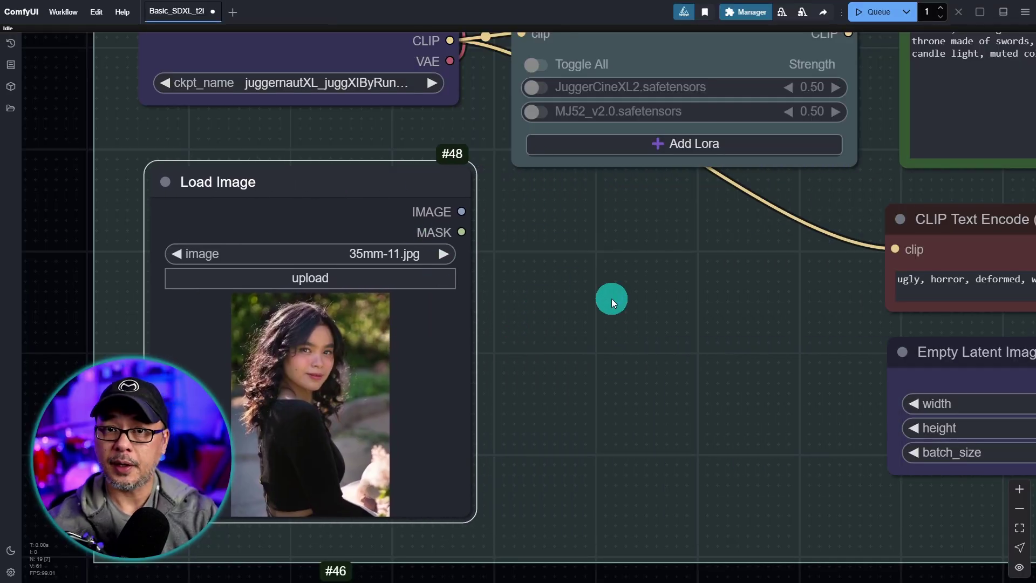
# Add a VAE Encode node from the latent category into the SDXL Img2Img group
pyautogui.rightClick(568, 208)
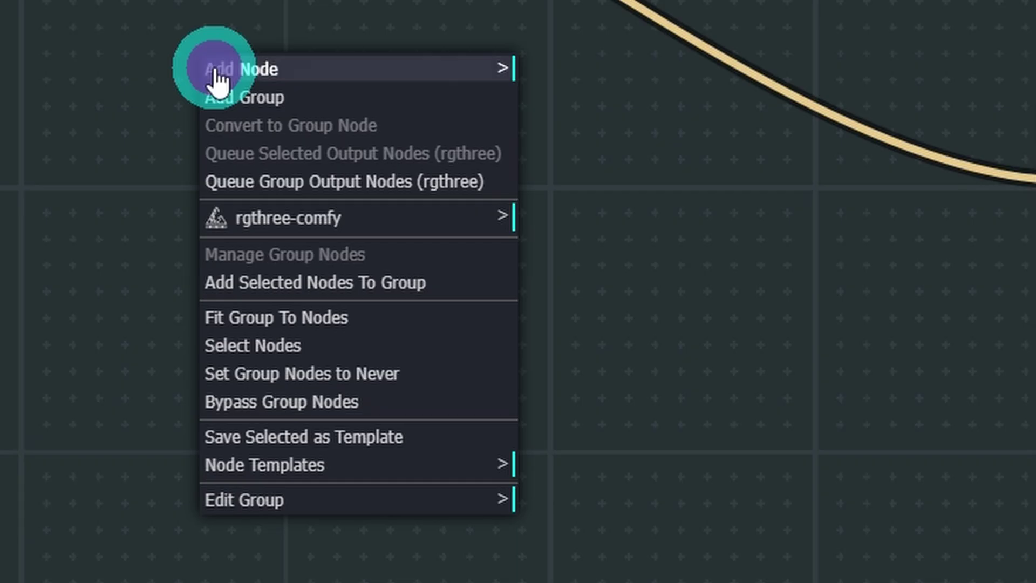
pyautogui.click(225, 71)
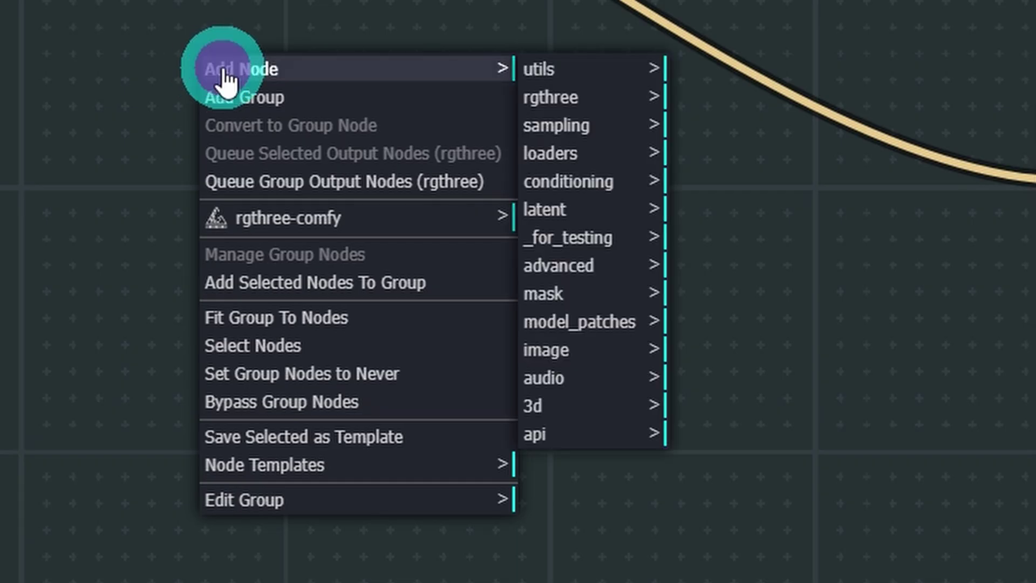
pyautogui.click(559, 221)
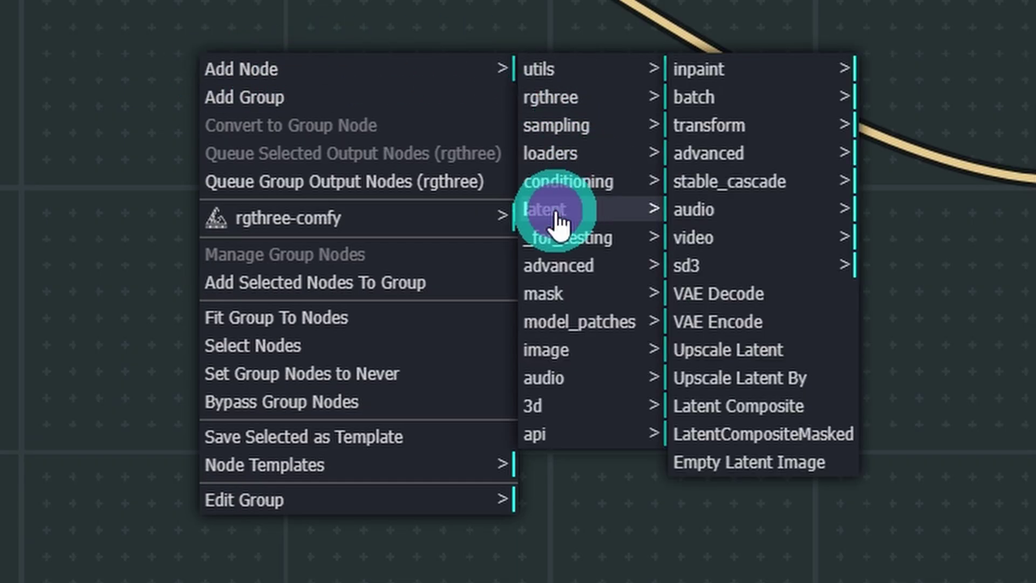
pyautogui.click(758, 331)
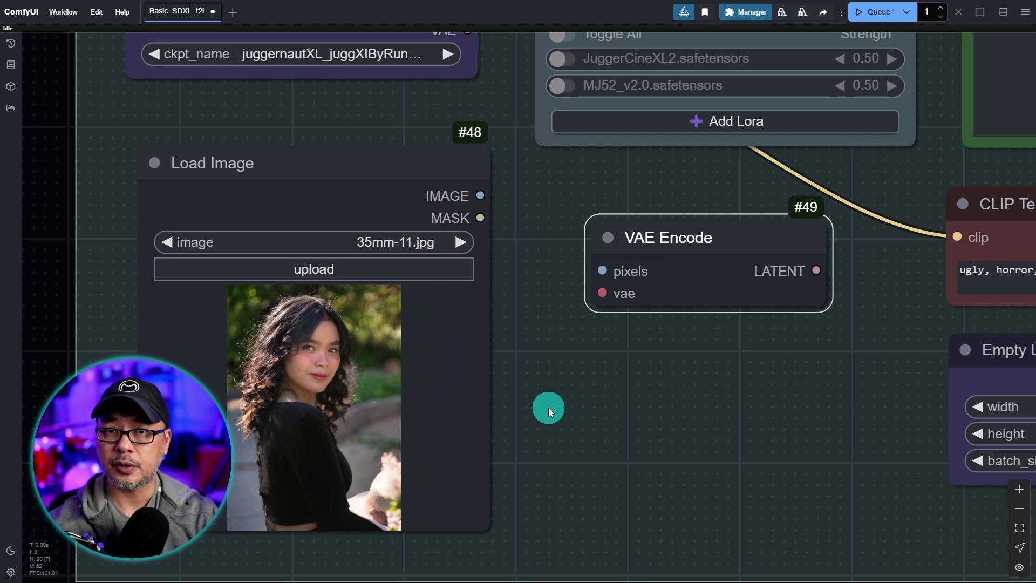
pyautogui.hscroll(5, 671, 354)
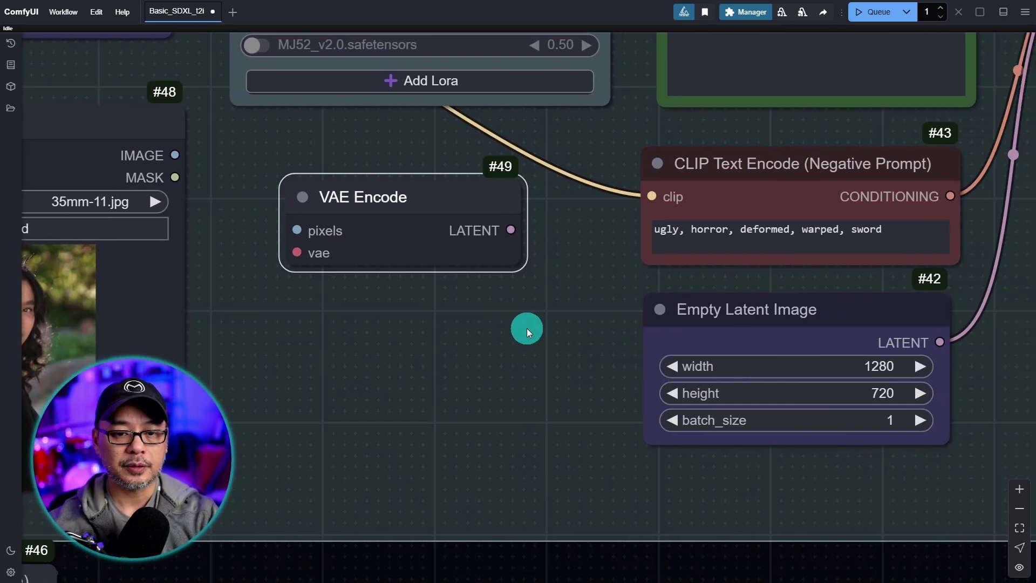
pyautogui.scroll(2, 527, 328)
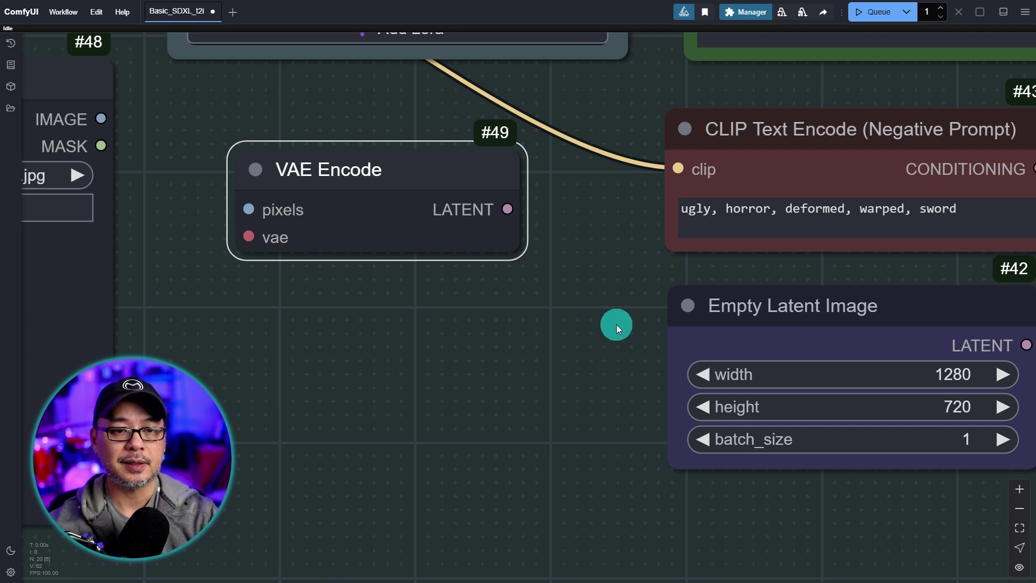
pyautogui.hscroll(3, 613, 324)
pyautogui.hscroll(2, 612, 319)
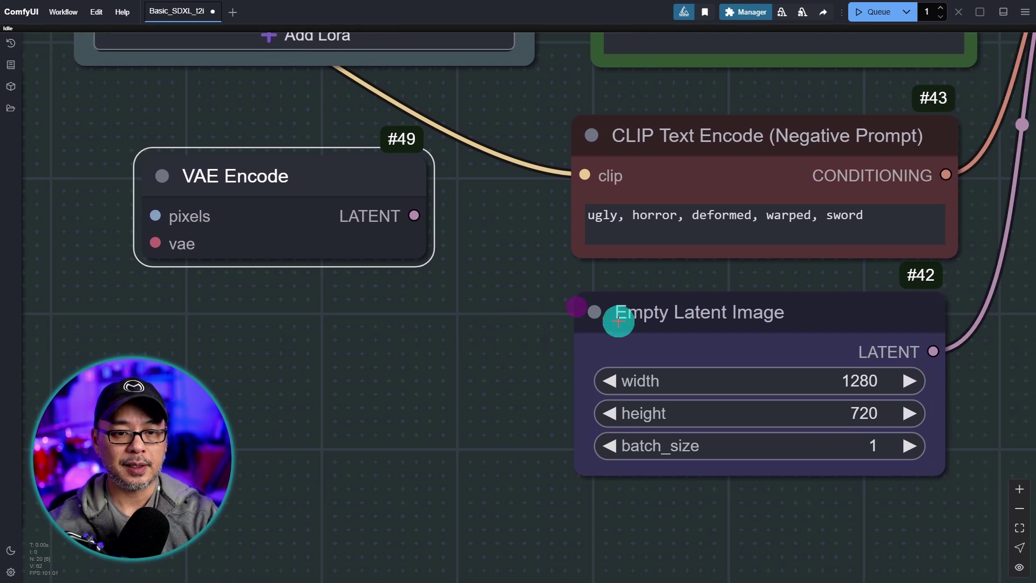
# Delete Empty Latent Image and wire VAE Encode's LATENT into KSampler's latent_image
pyautogui.click(668, 329)
pyautogui.press('Delete')
pyautogui.moveTo(346, 174); pyautogui.dragTo(777, 340)
pyautogui.hscroll(5, 668, 307)
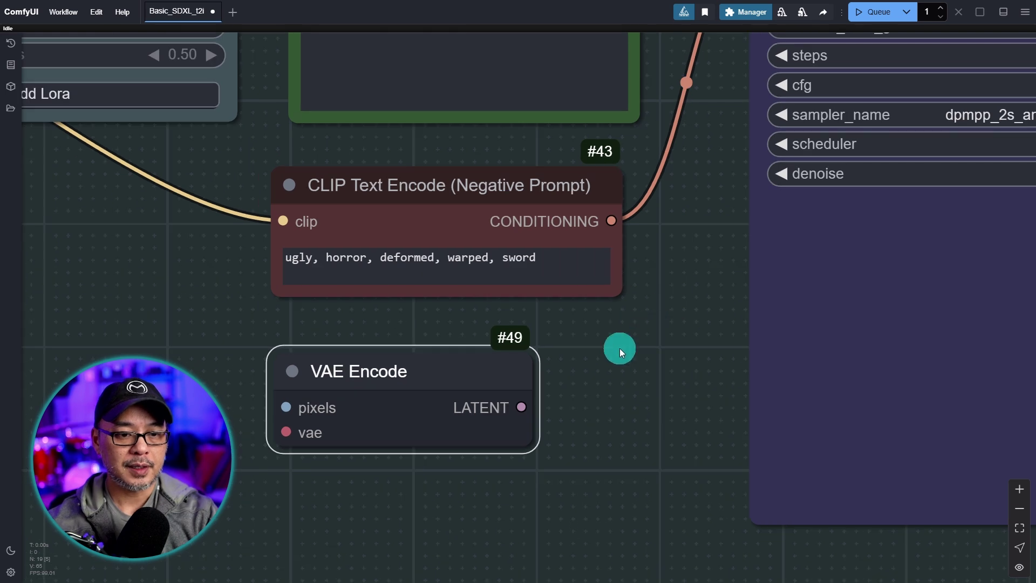
pyautogui.scroll(2, 600, 363)
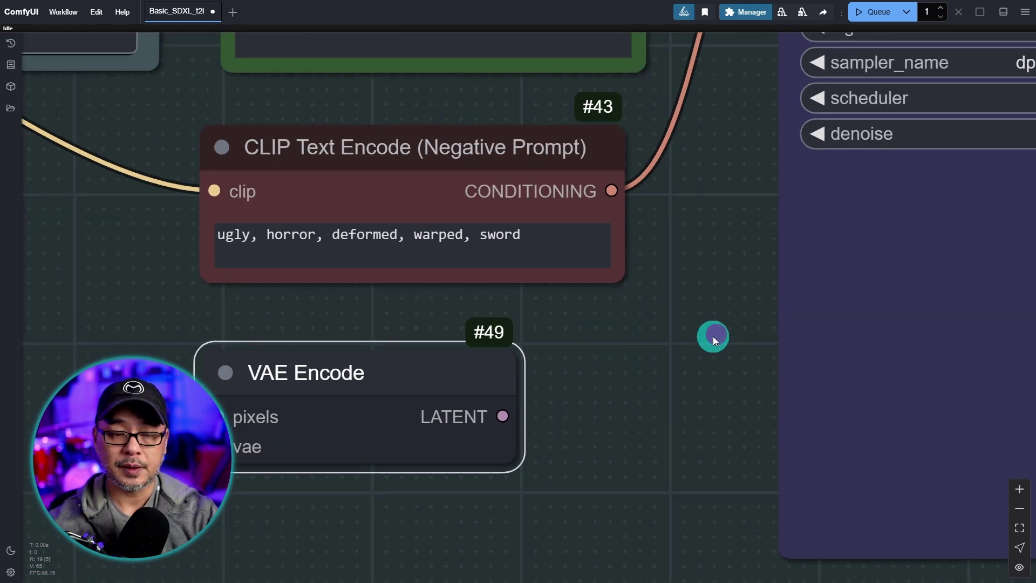
pyautogui.scroll(-3, 704, 347)
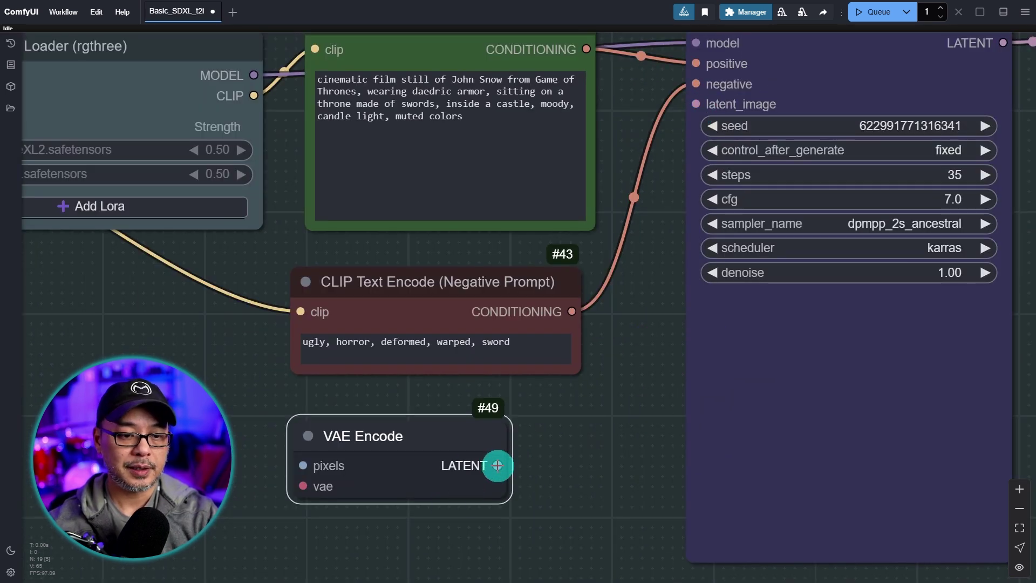
pyautogui.moveTo(497, 465); pyautogui.dragTo(696, 104)
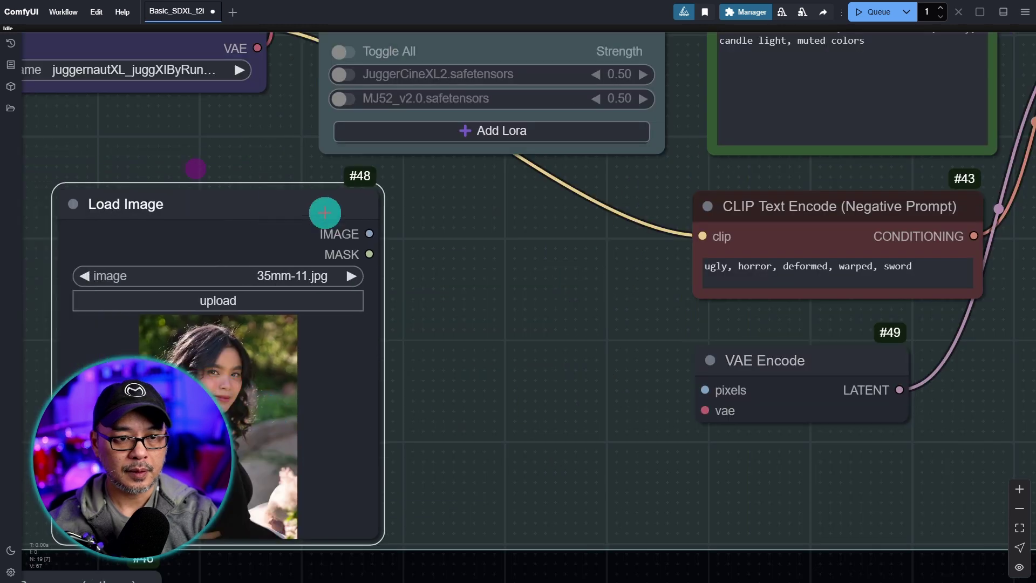
# Connect Load Image's IMAGE to VAE Encode's pixels and the checkpoint's VAE to its vae input
pyautogui.moveTo(325, 212); pyautogui.dragTo(573, 195)
pyautogui.scroll(3, 752, 319)
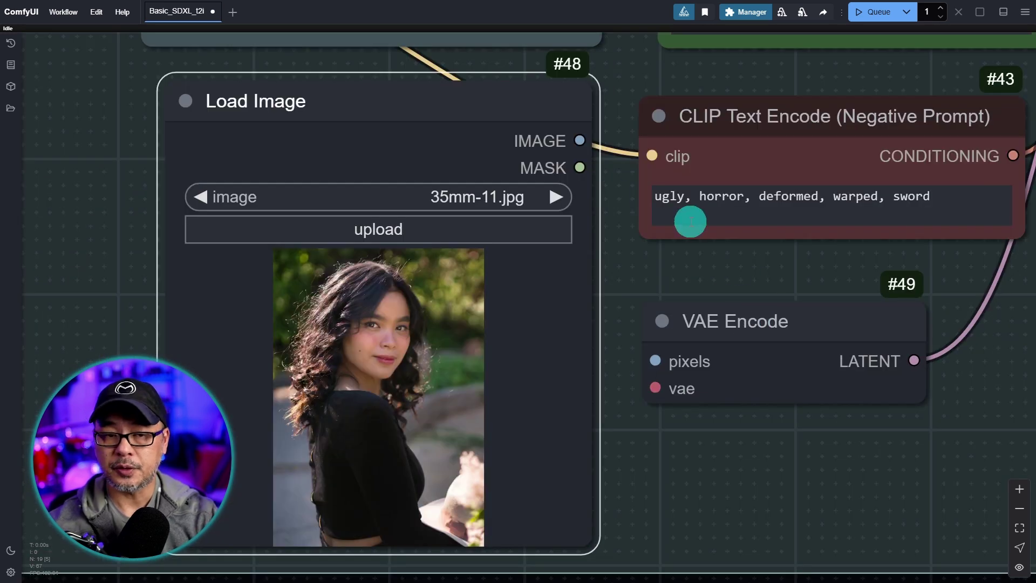
pyautogui.moveTo(578, 141); pyautogui.dragTo(654, 360)
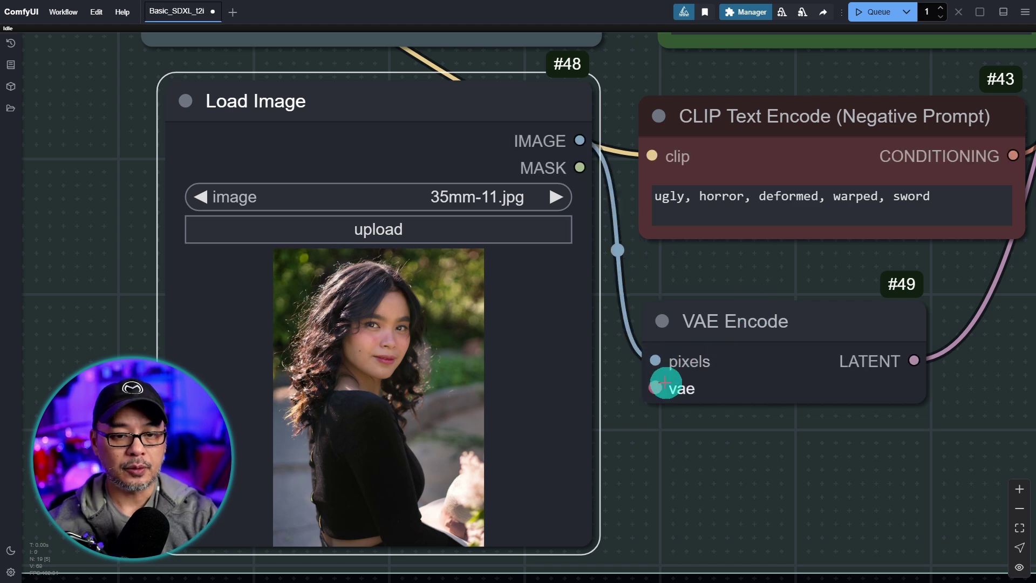
pyautogui.scroll(-3, 767, 276)
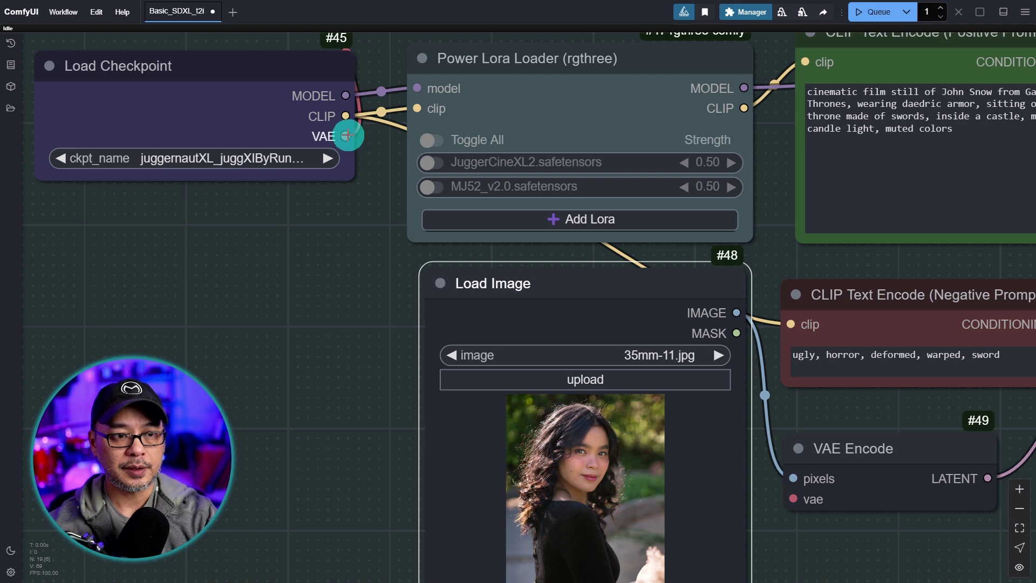
pyautogui.moveTo(347, 135); pyautogui.dragTo(788, 497)
pyautogui.scroll(2, 411, 227)
pyautogui.moveTo(411, 227); pyautogui.dragTo(429, 273)
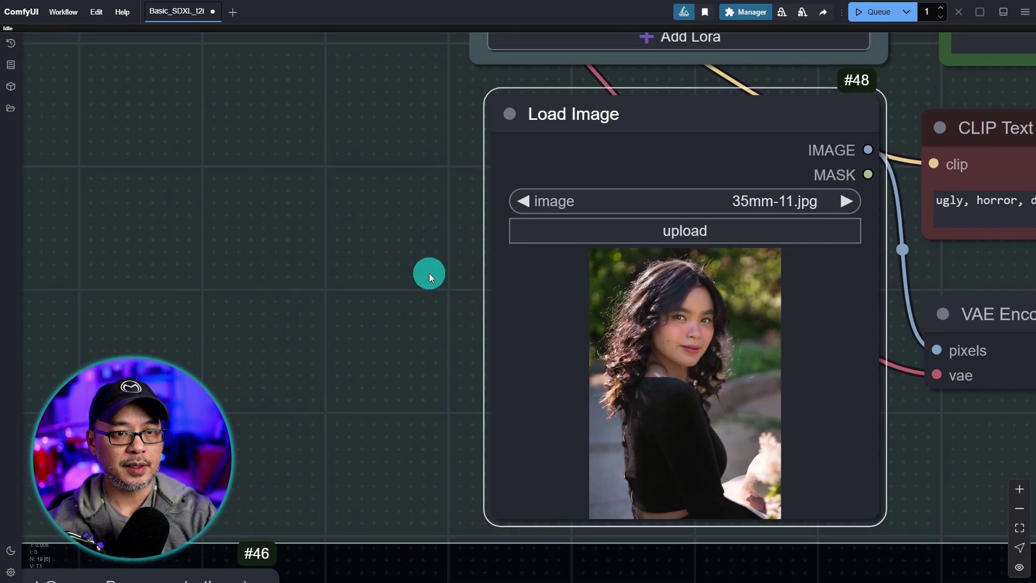
# Drag the 73.76s queue result, tuts_00011_.png, onto the Load Image node
pyautogui.click(12, 43)
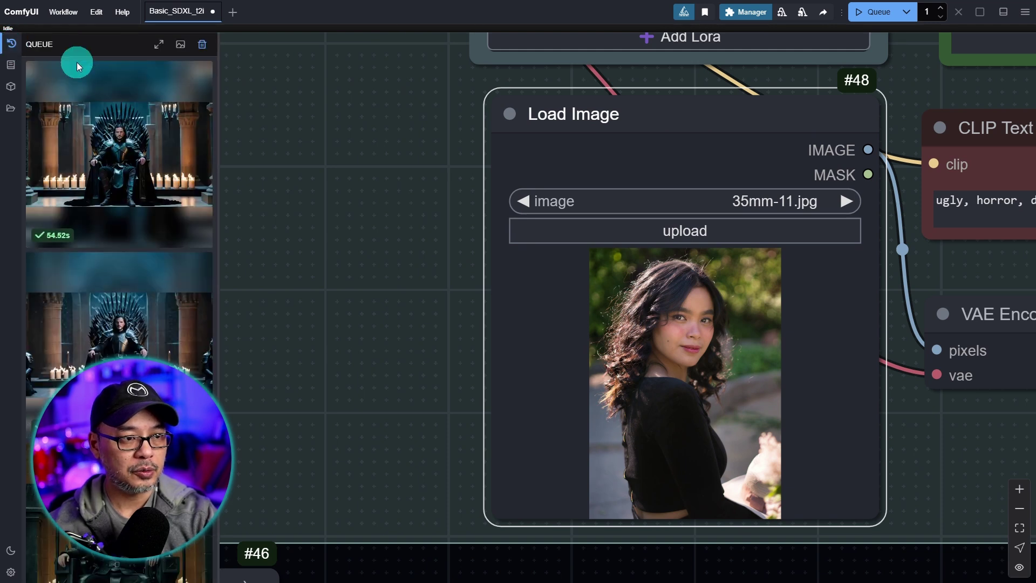
pyautogui.scroll(-3, 158, 335)
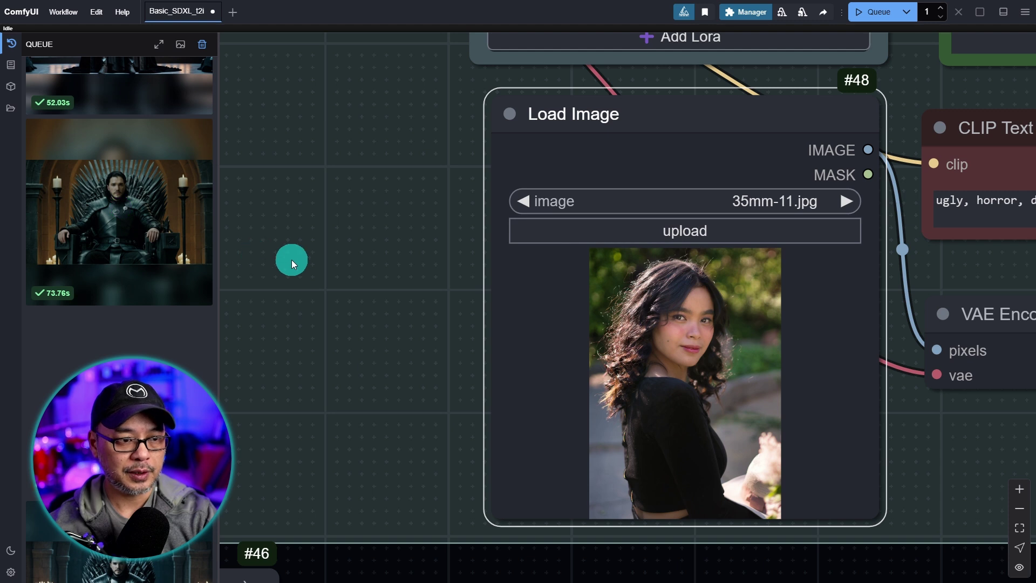
pyautogui.moveTo(89, 201); pyautogui.dragTo(684, 316)
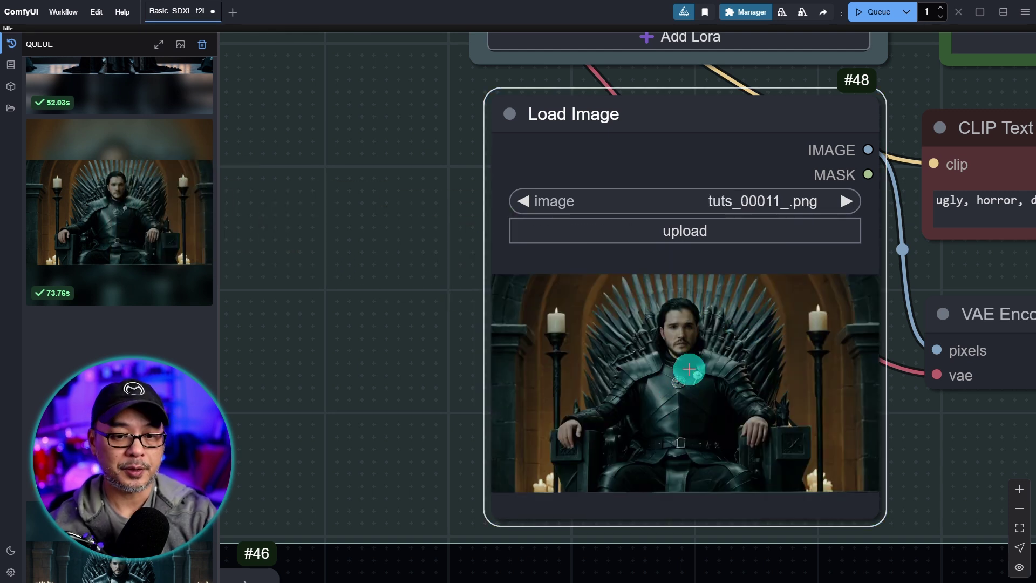
pyautogui.click(680, 232)
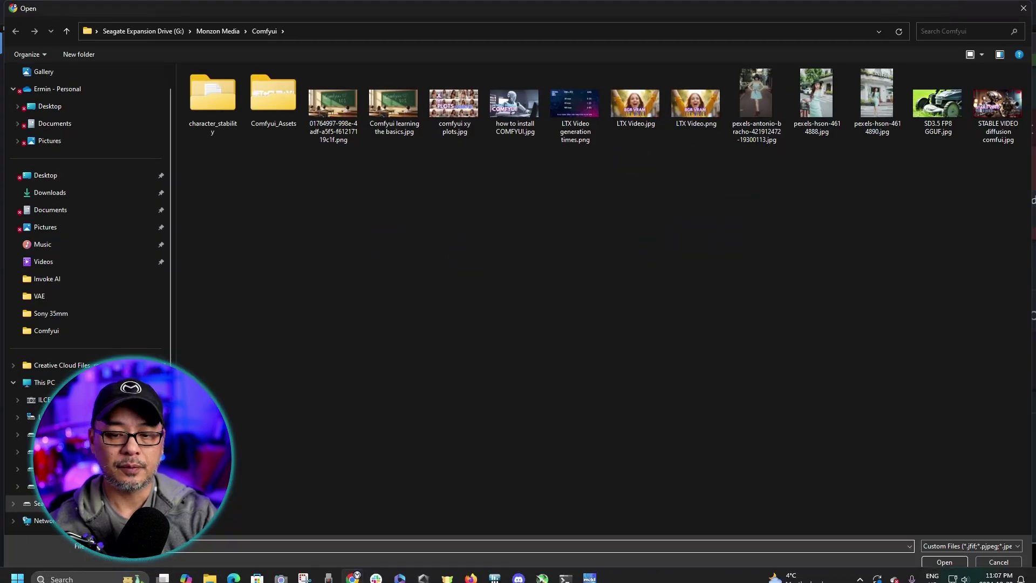
pyautogui.click(987, 556)
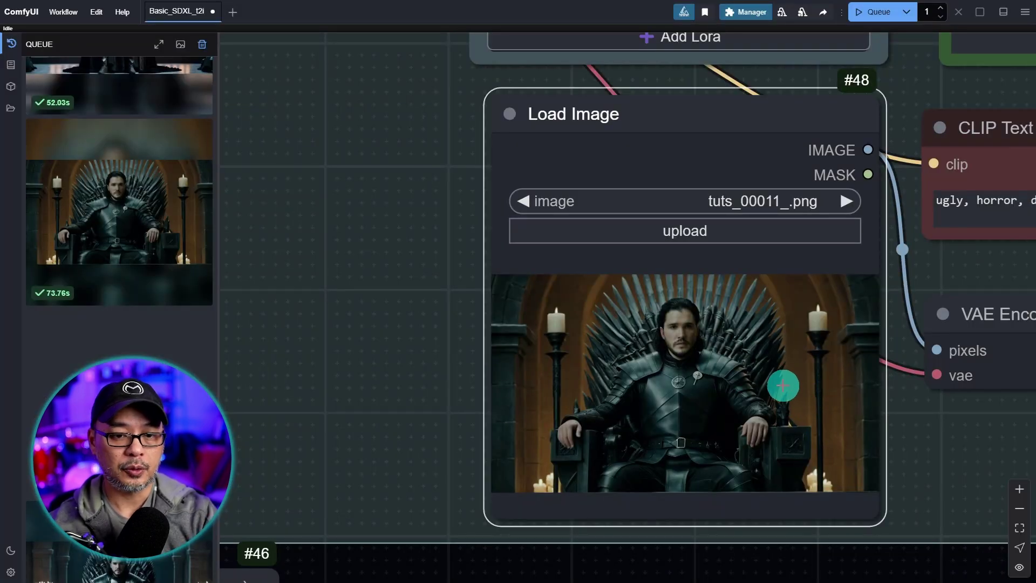
pyautogui.scroll(5, 473, 270)
pyautogui.hscroll(2, 474, 270)
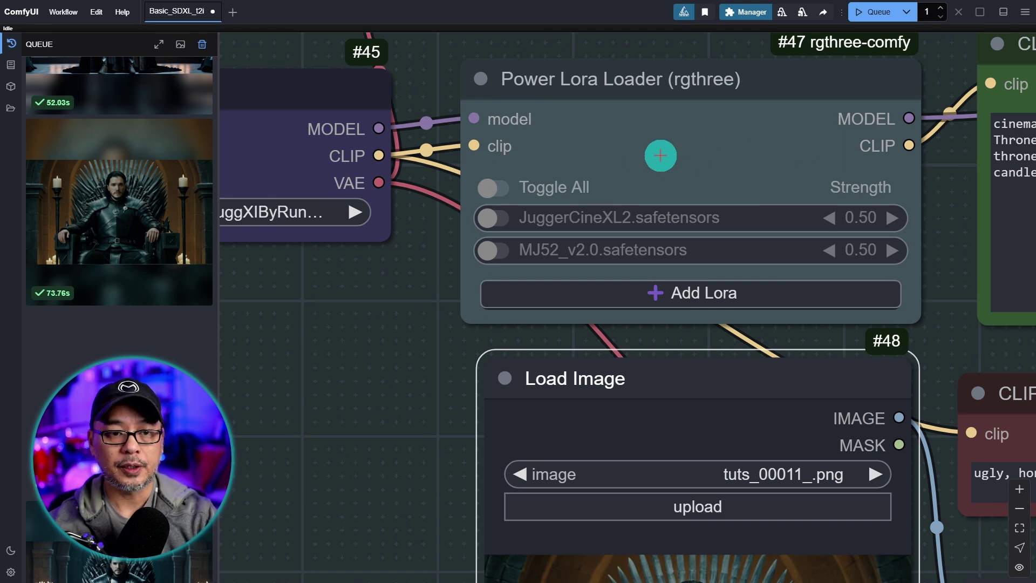
# Enter 0.75 as the Img2Img KSampler's denoise value
pyautogui.moveTo(943, 194); pyautogui.dragTo(474, 172)
pyautogui.scroll(-4, 933, 293)
pyautogui.moveTo(951, 335); pyautogui.dragTo(641, 264)
pyautogui.scroll(-1, 641, 264)
pyautogui.scroll(5, 630, 289)
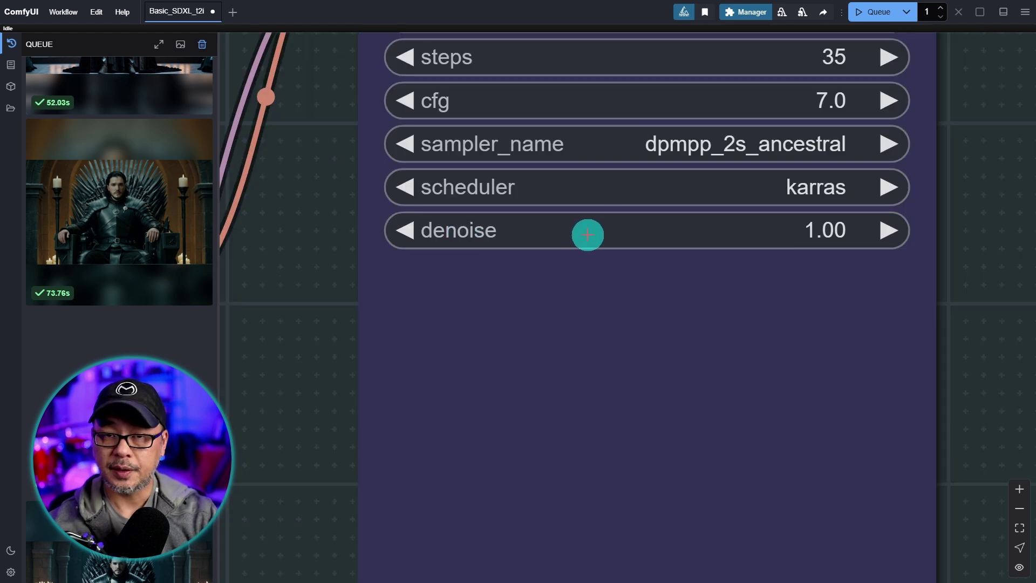
pyautogui.click(803, 226)
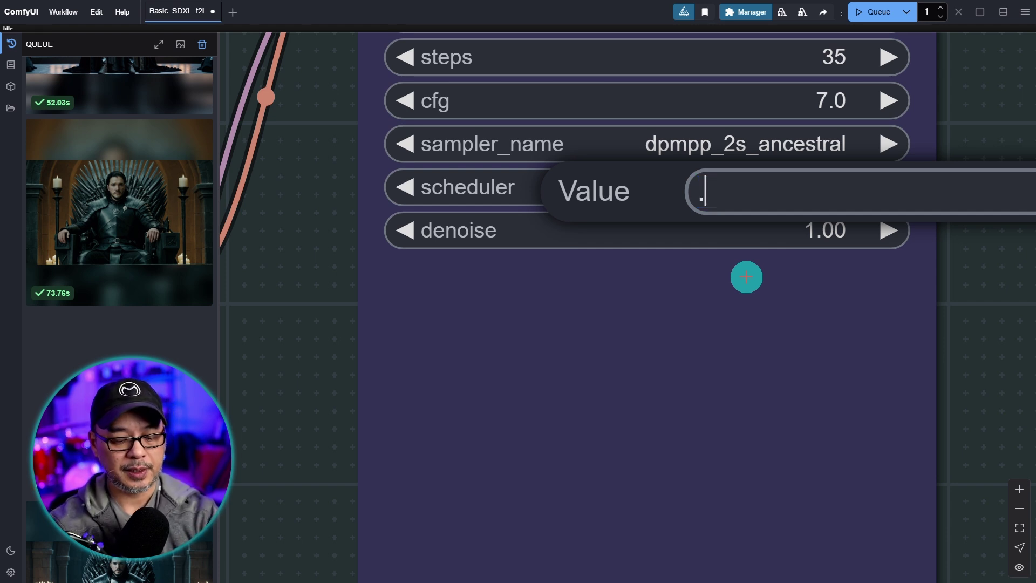
pyautogui.press('Return')
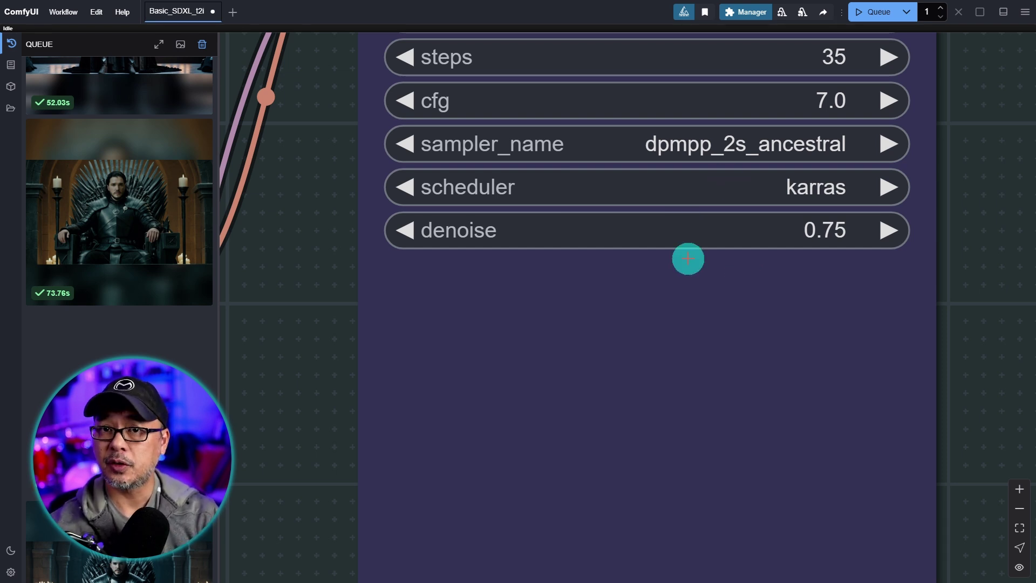
pyautogui.scroll(-5, 689, 263)
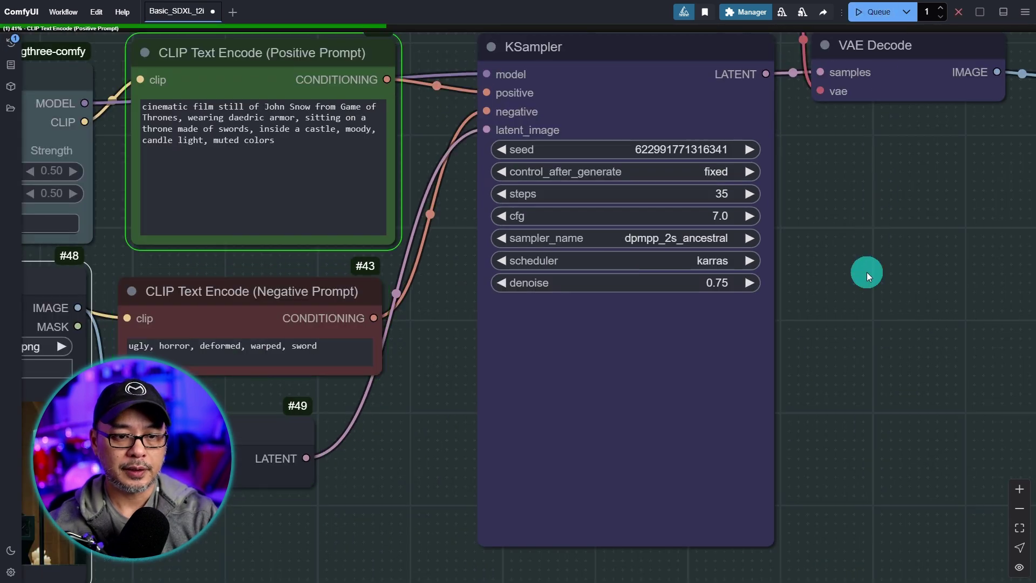
# In Fast Groups Bypasser, set the SDXL Generation group to no
pyautogui.scroll(-5, 863, 273)
pyautogui.moveTo(568, 241); pyautogui.dragTo(904, 241)
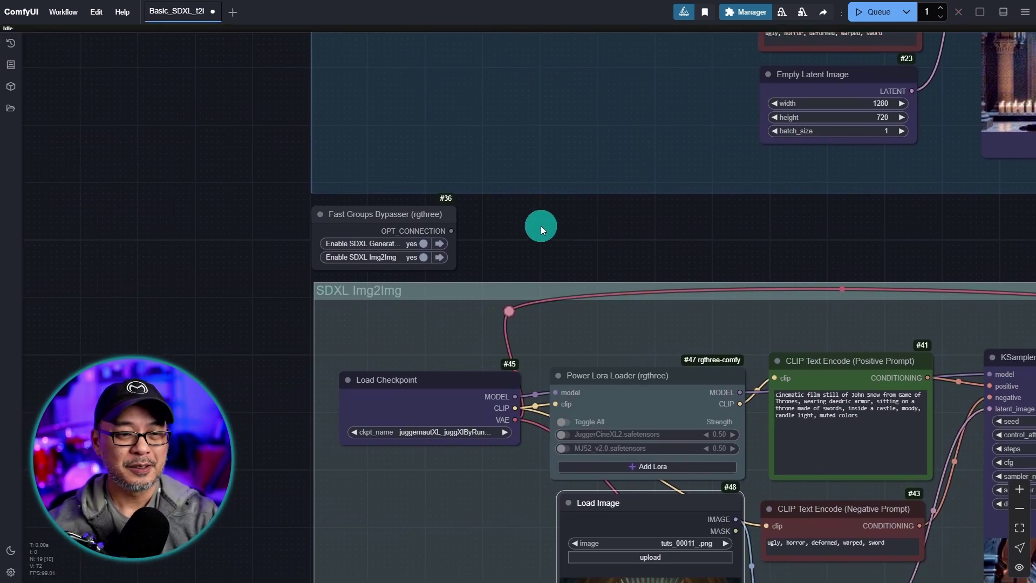
pyautogui.scroll(6, 538, 226)
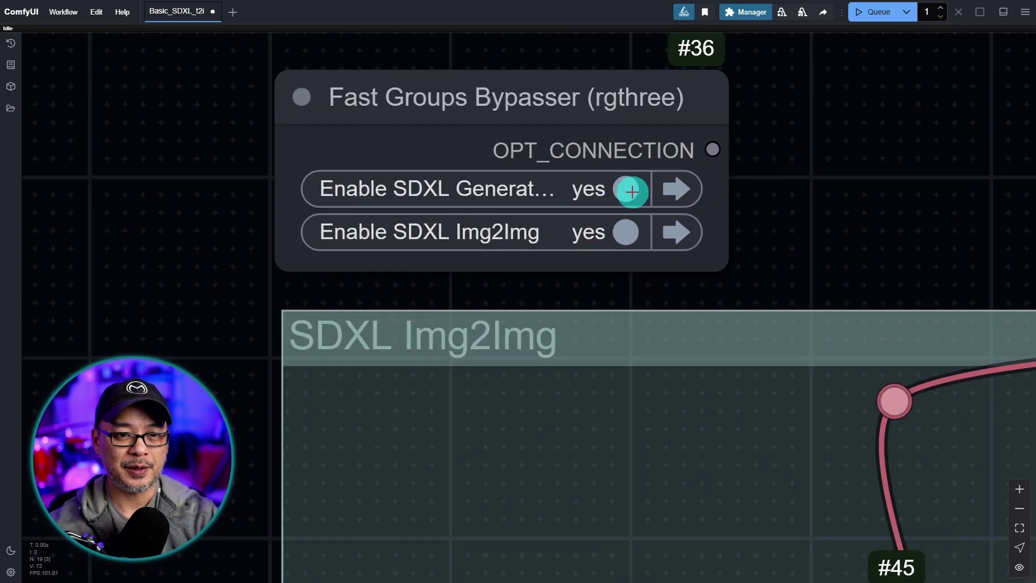
pyautogui.click(632, 192)
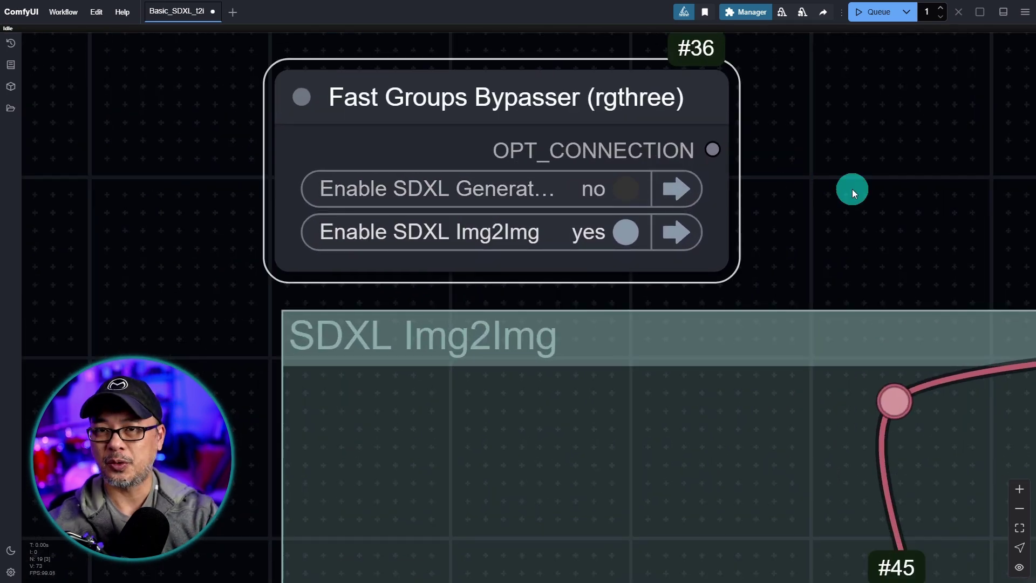
# Queue the workflow so only SDXL Img2Img runs and renders a new throne image
pyautogui.scroll(-8, 917, 129)
pyautogui.moveTo(944, 132); pyautogui.dragTo(514, 402)
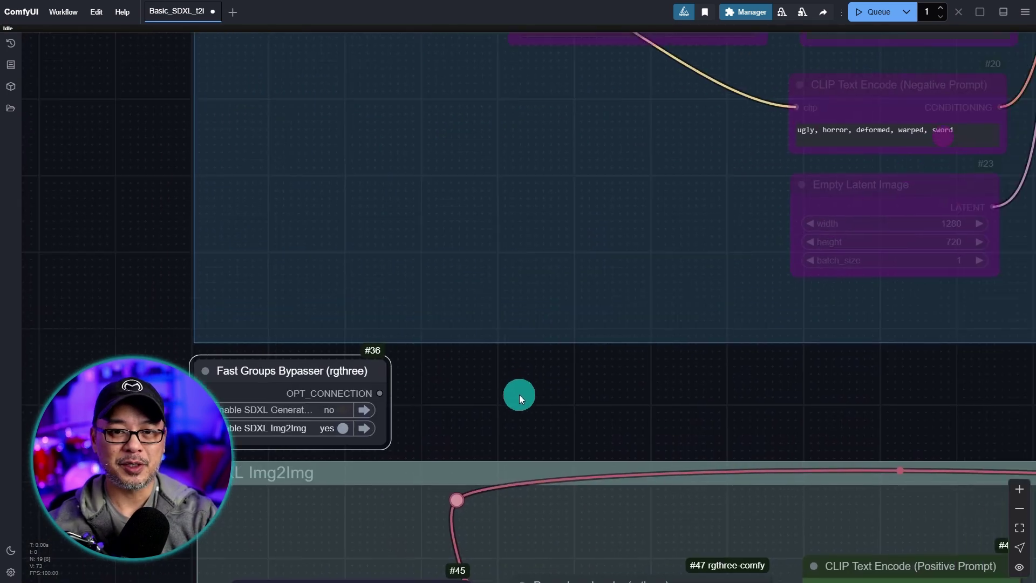
pyautogui.scroll(1, 667, 190)
pyautogui.moveTo(693, 416); pyautogui.dragTo(586, 59)
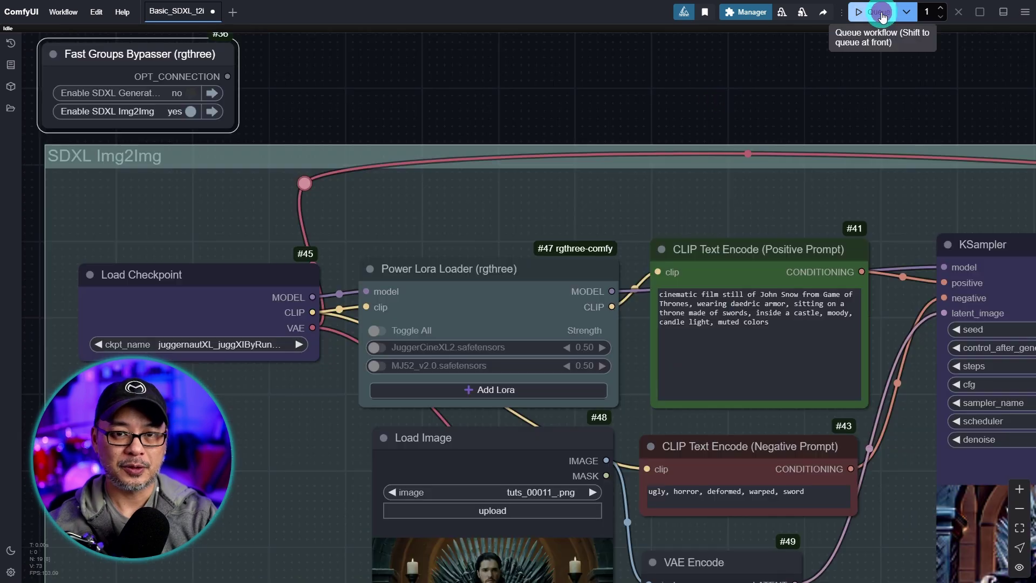
pyautogui.click(871, 13)
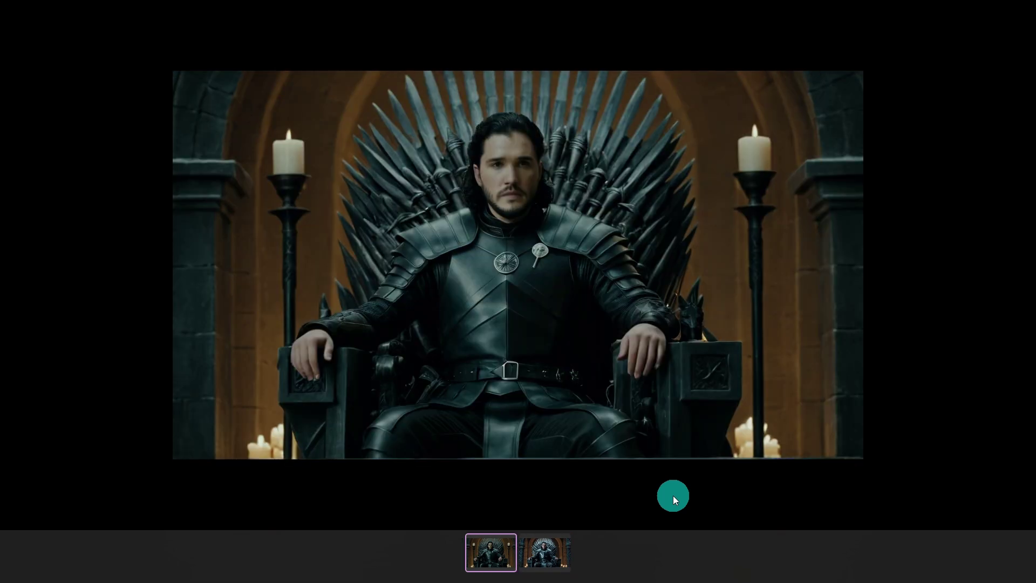
# Close the image preview and Save As with _i2i appended, giving Basic_SDXL_t2i_i2i in Basic_workflows
pyautogui.press('Escape')
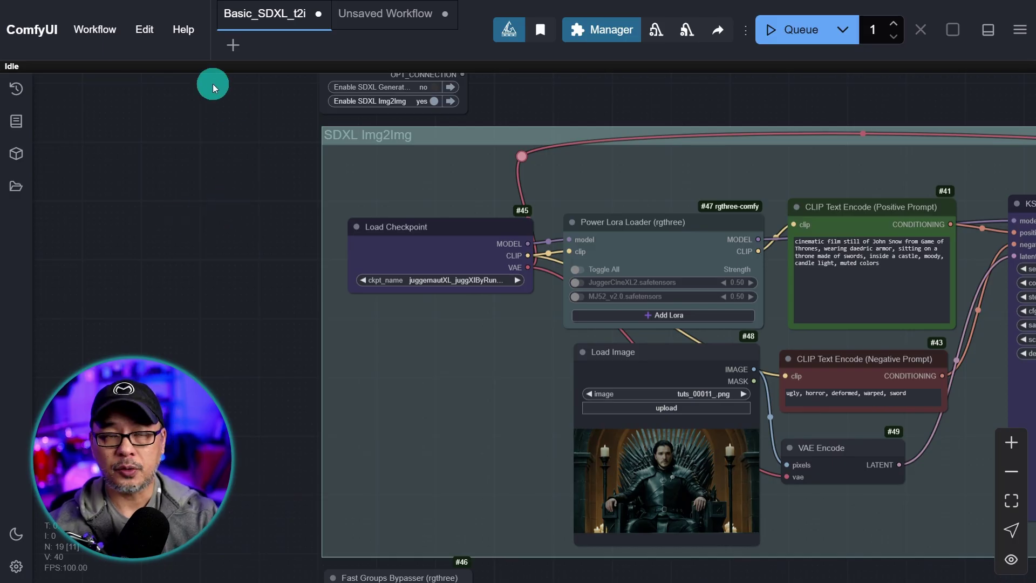
pyautogui.click(95, 30)
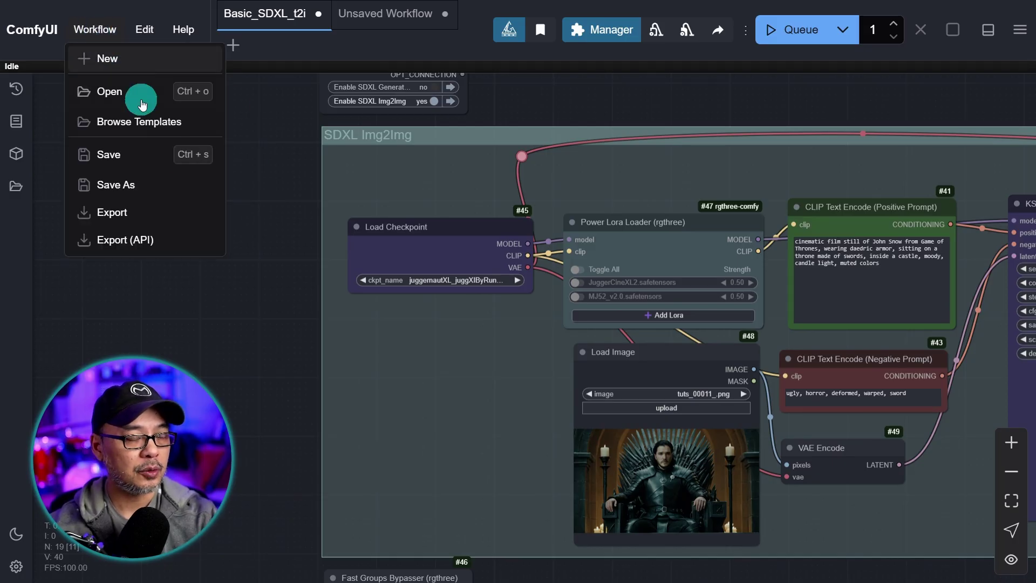
pyautogui.click(115, 183)
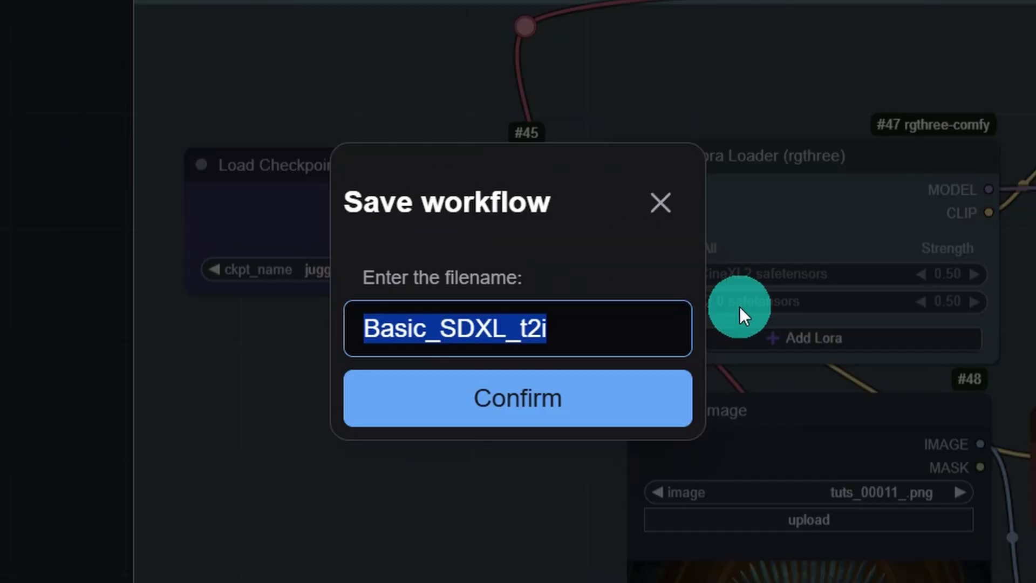
pyautogui.click(615, 327)
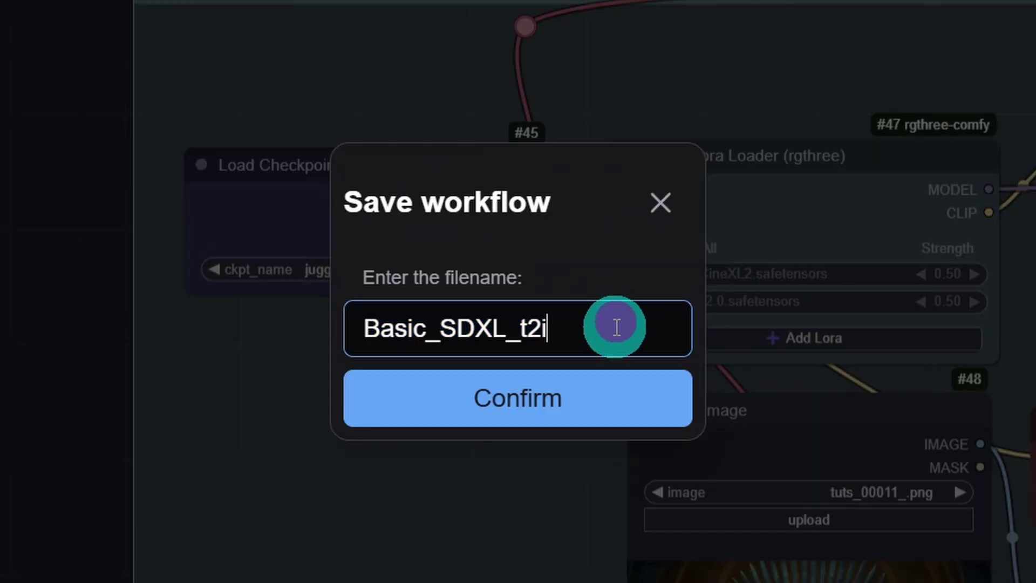
pyautogui.write('_')
pyautogui.write('i2i')
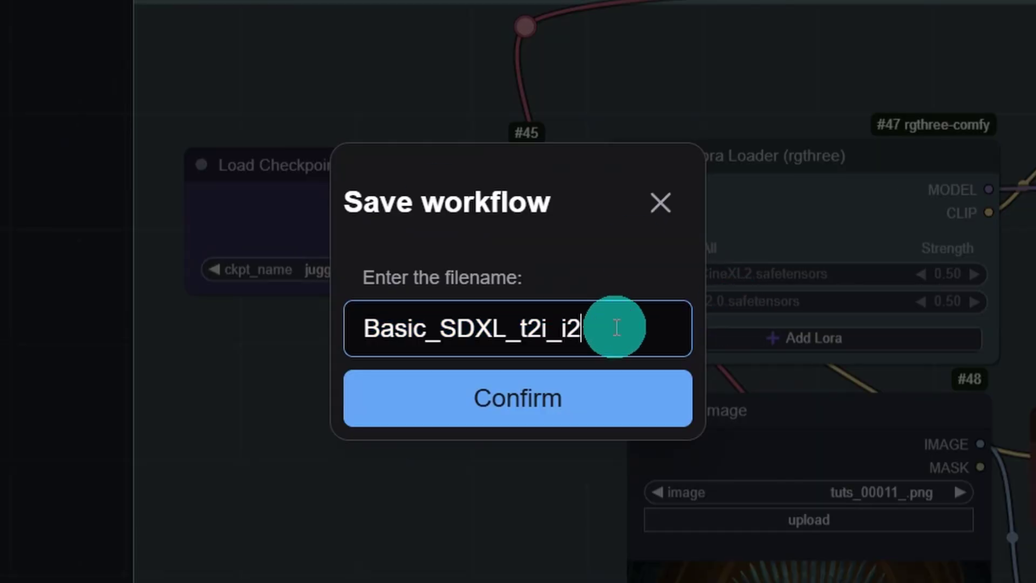
pyautogui.click(559, 410)
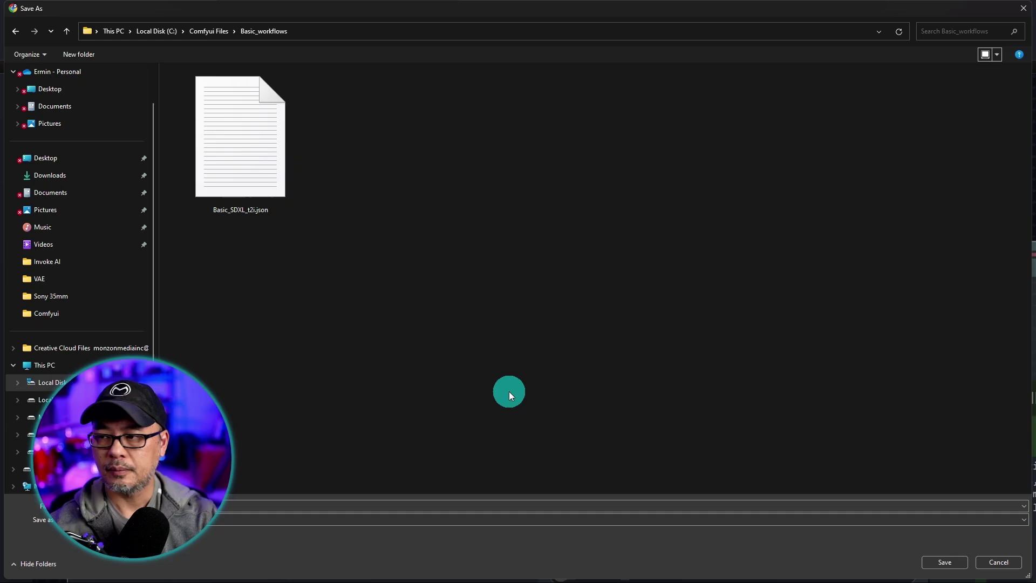
pyautogui.click(939, 561)
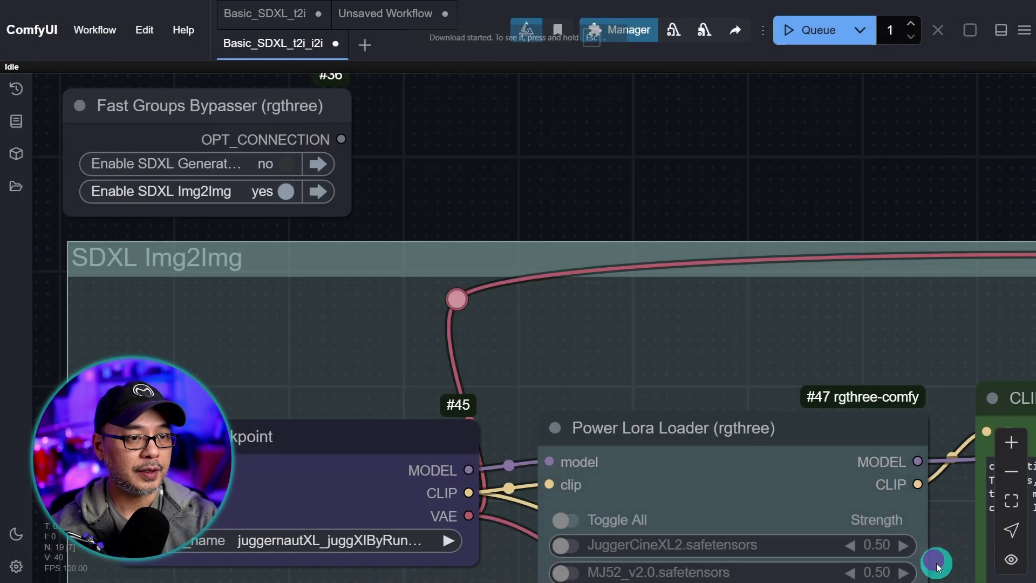